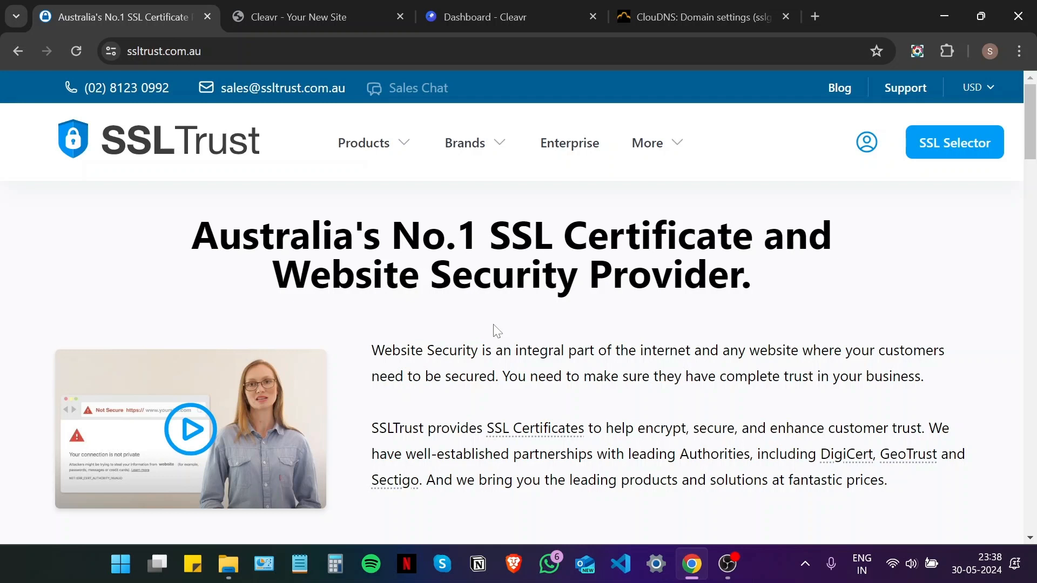
- Check the connection security details of the newly added sslguides.com.au site
key("alt")
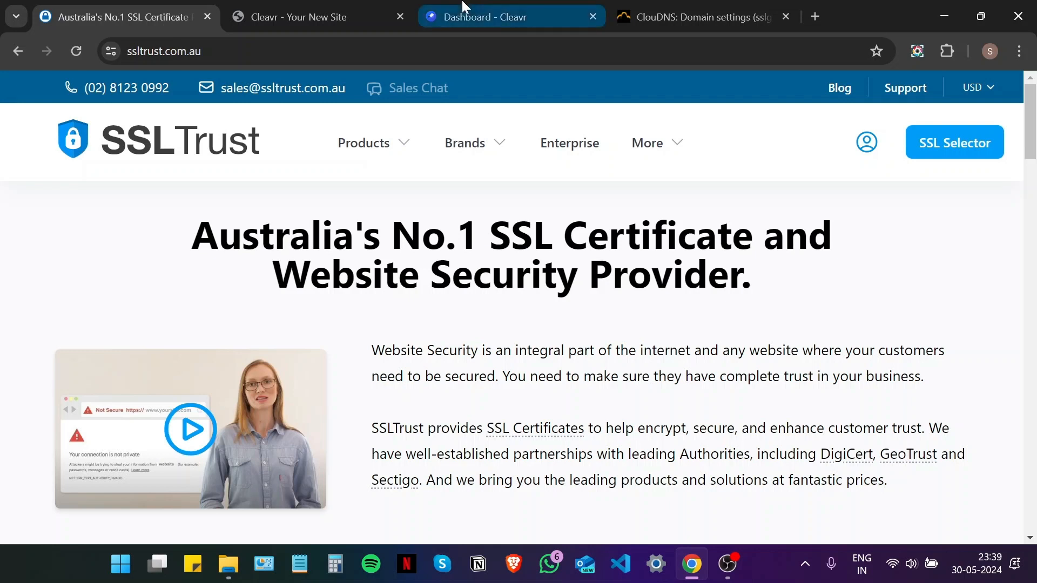
left_click(273, 10)
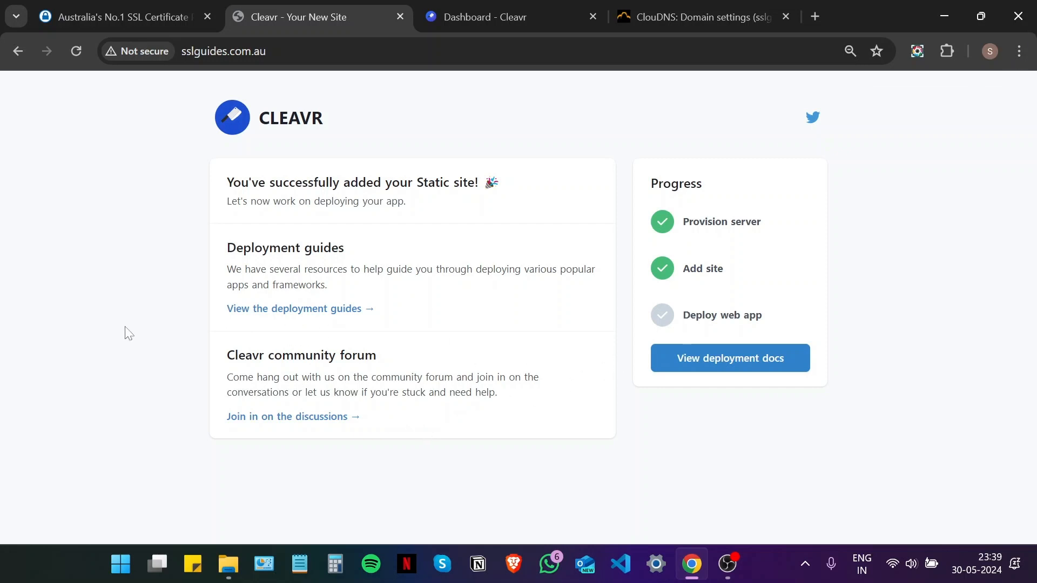
left_click(138, 54)
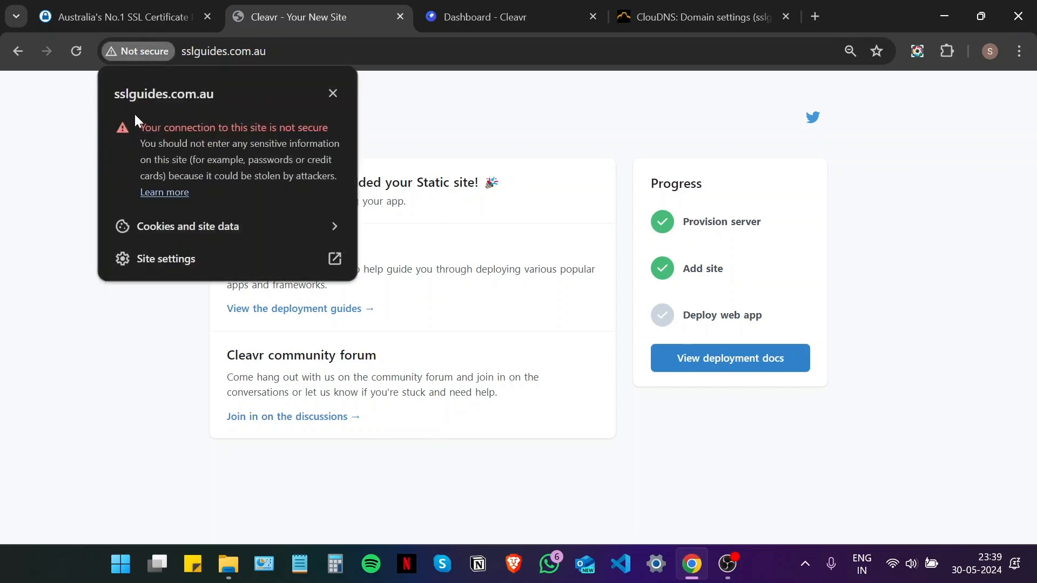
left_click(172, 398)
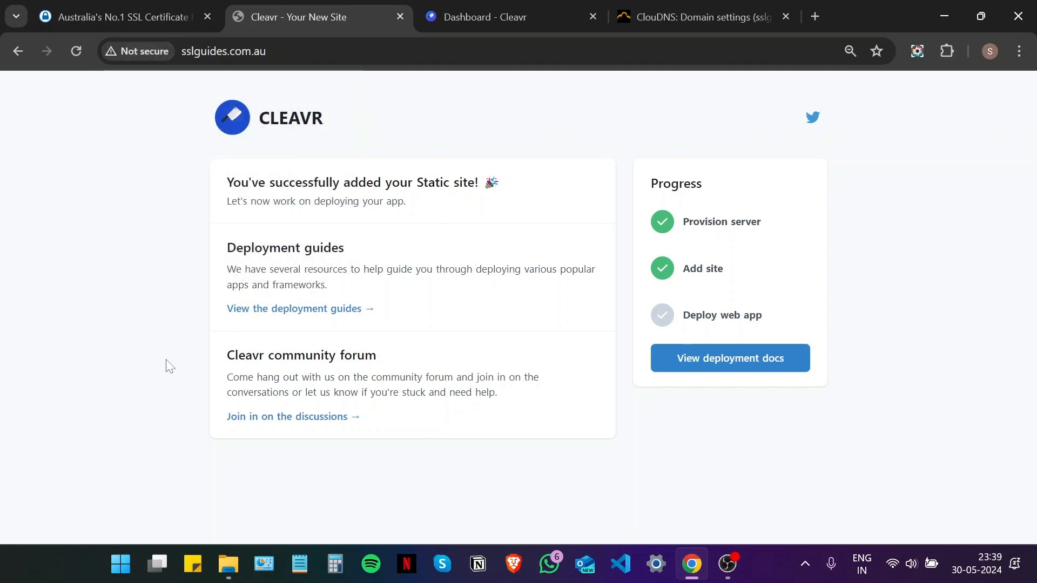
- Return to SSLTrust and open the CSR Generator from the footer's Online Tools
key("ctrl+shift+Tab")
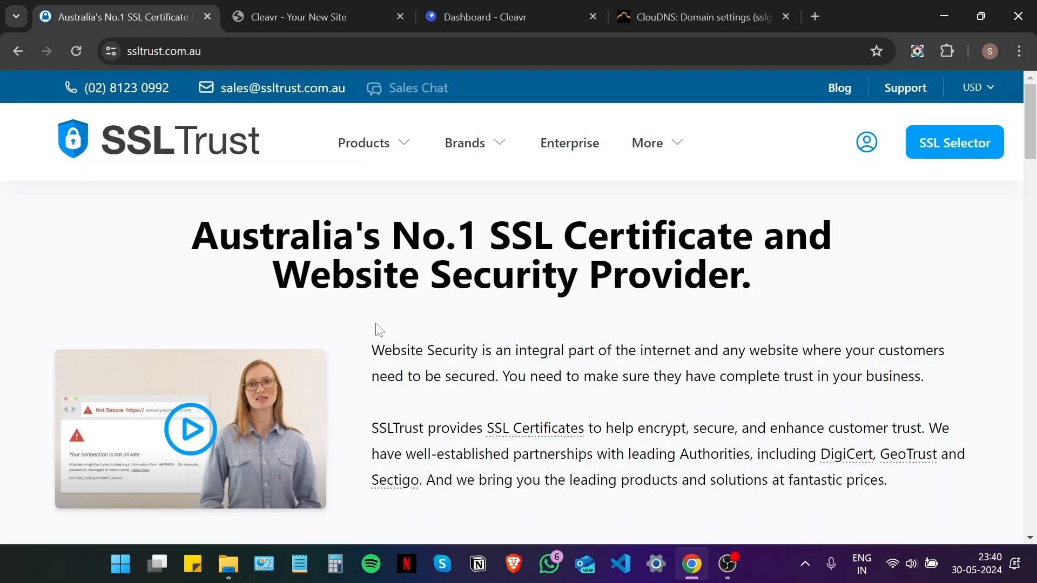
scroll(347, 337, "down", 8)
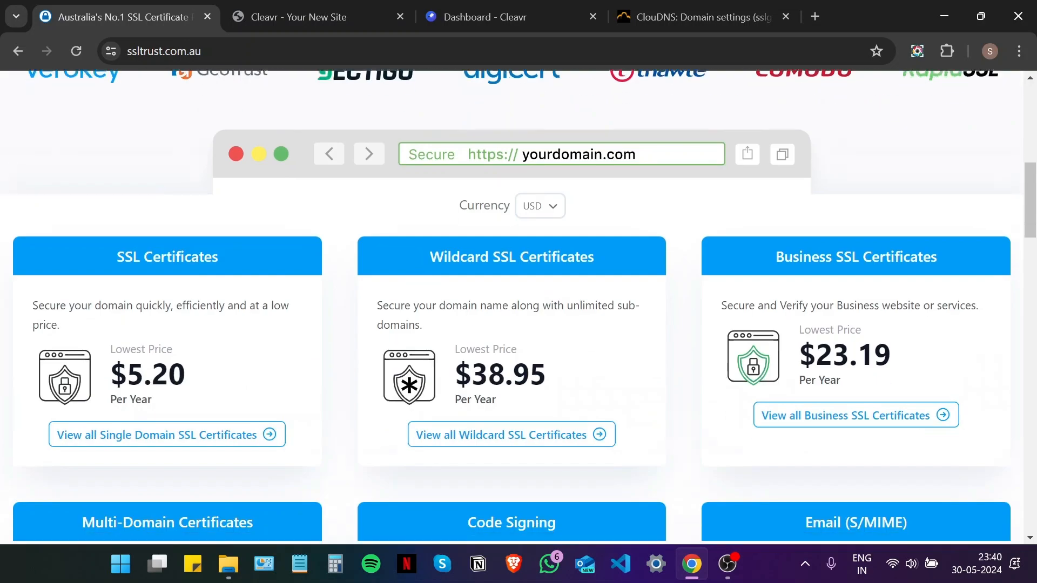
scroll(452, 262, "down", 15)
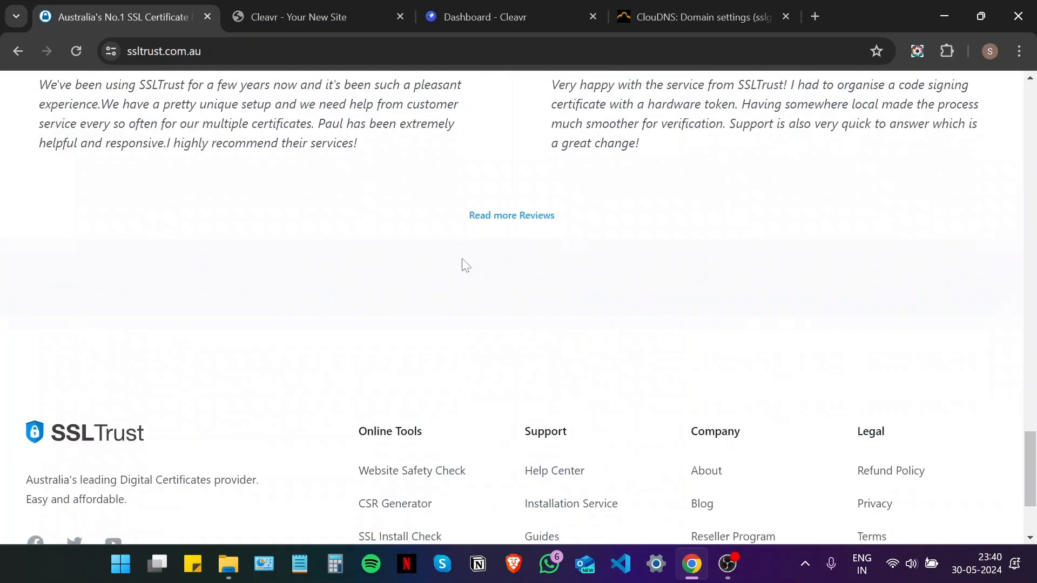
scroll(464, 264, "down", 3)
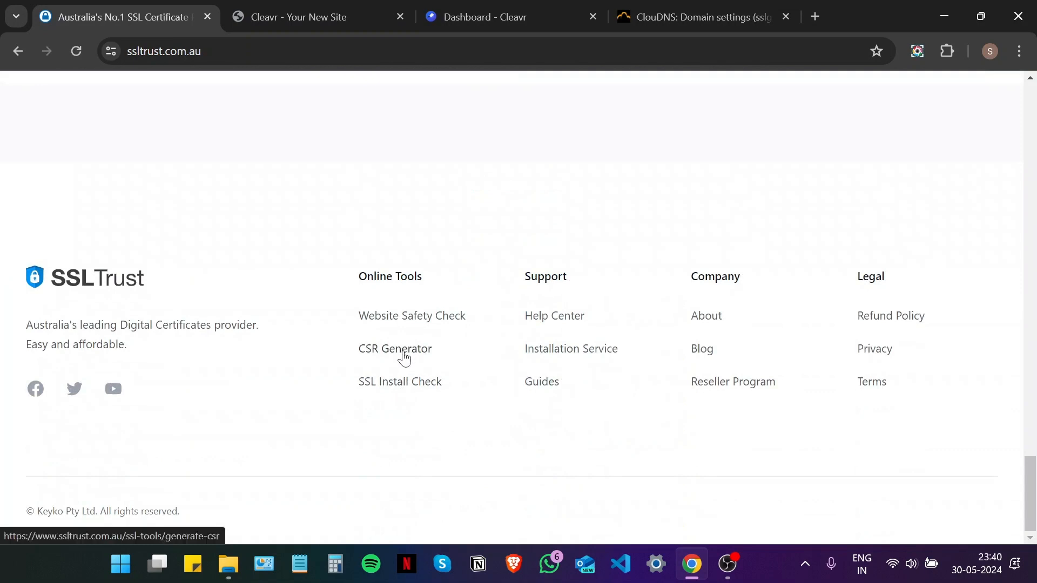
left_click(404, 357)
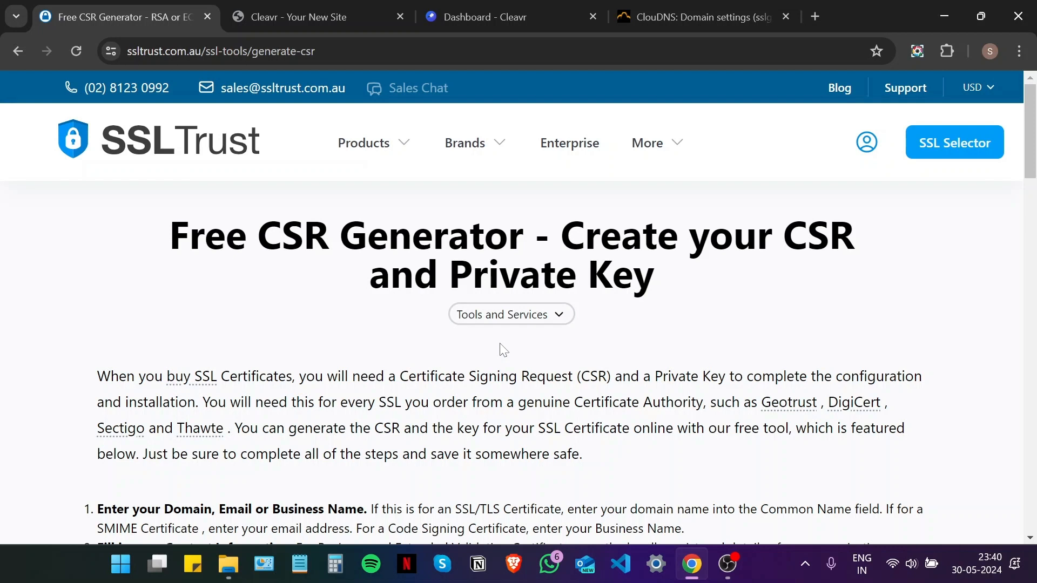
scroll(500, 350, "down", 10)
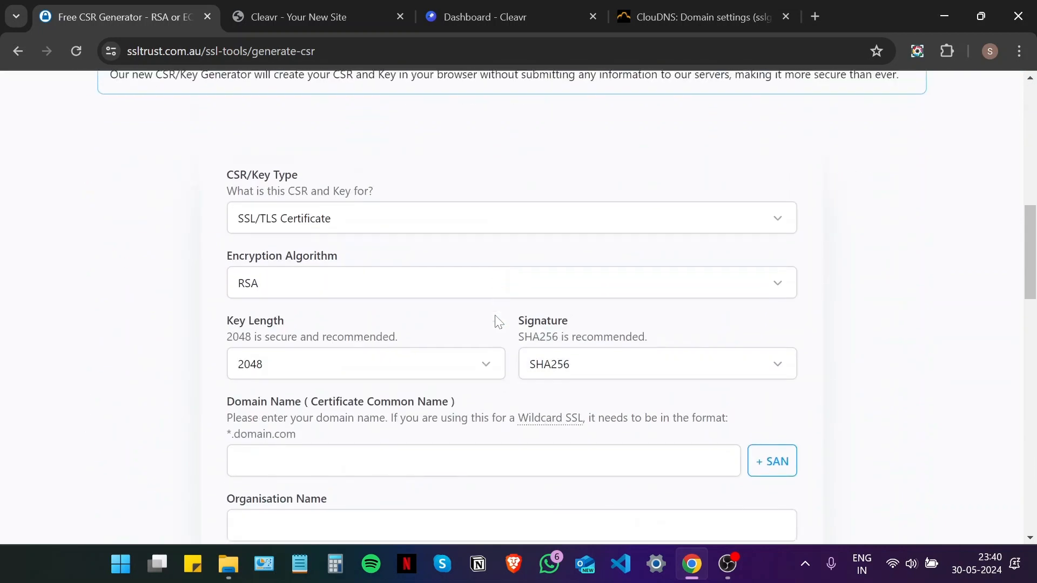
scroll(495, 316, "down", 1)
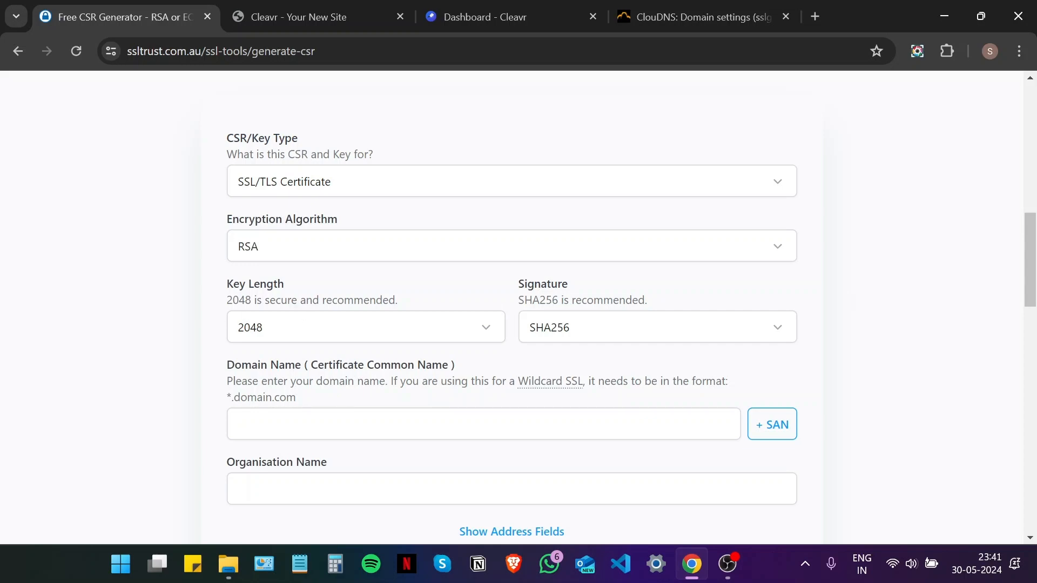
scroll(594, 389, "down", 2)
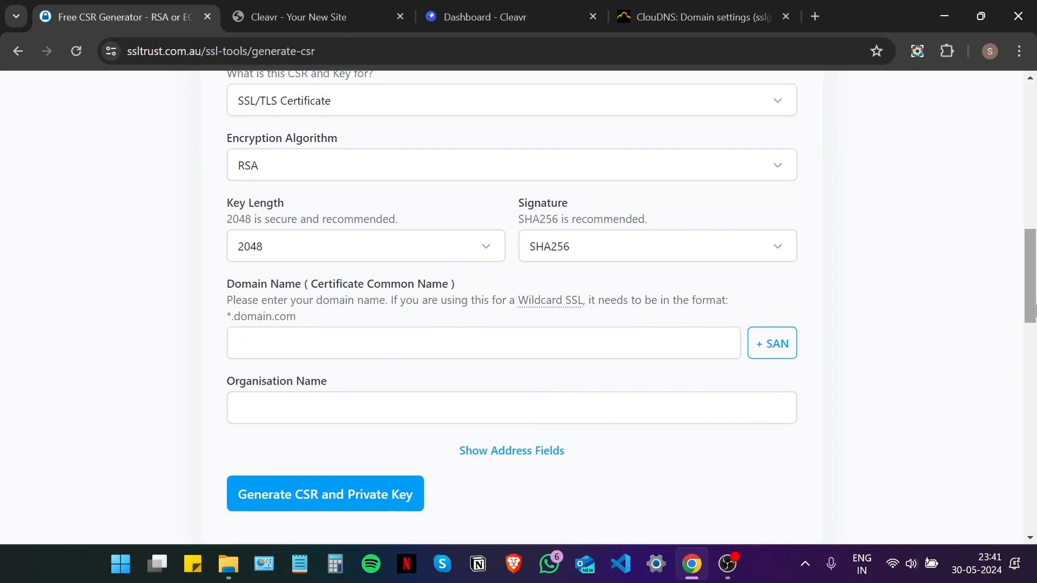
scroll(756, 324, "up", 1)
left_click(439, 157)
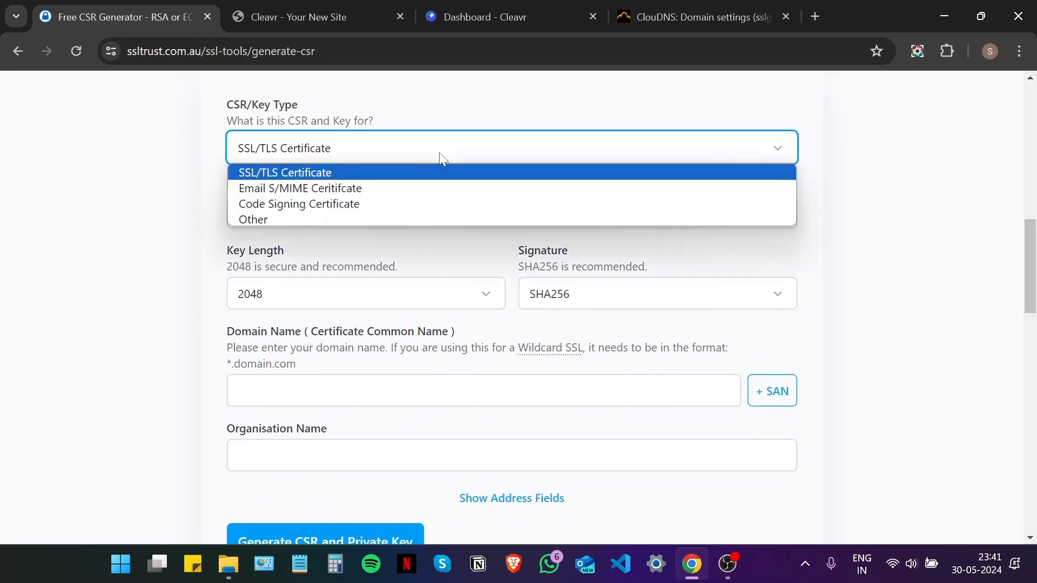
left_click(357, 174)
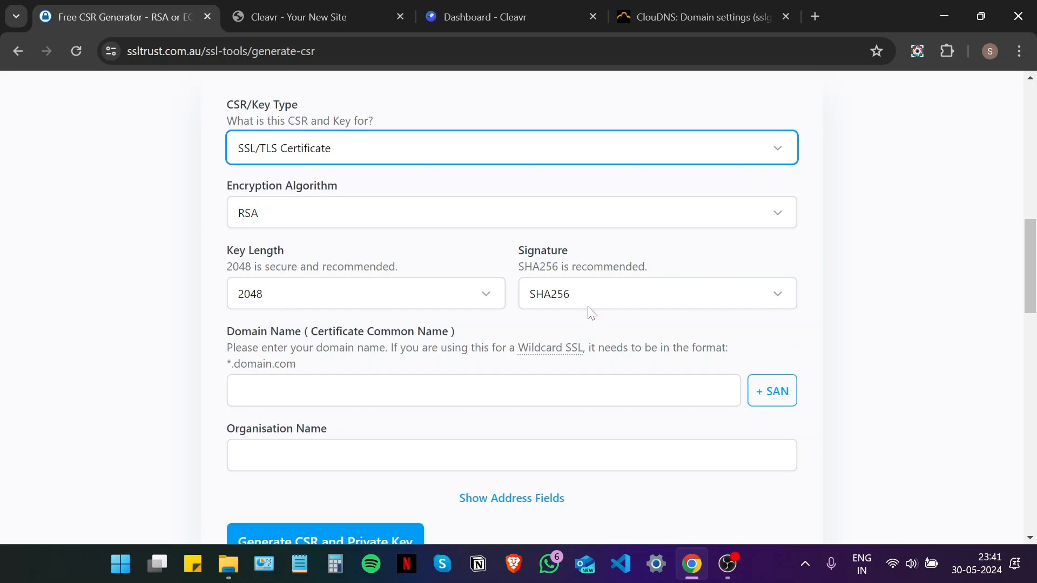
left_click(999, 354)
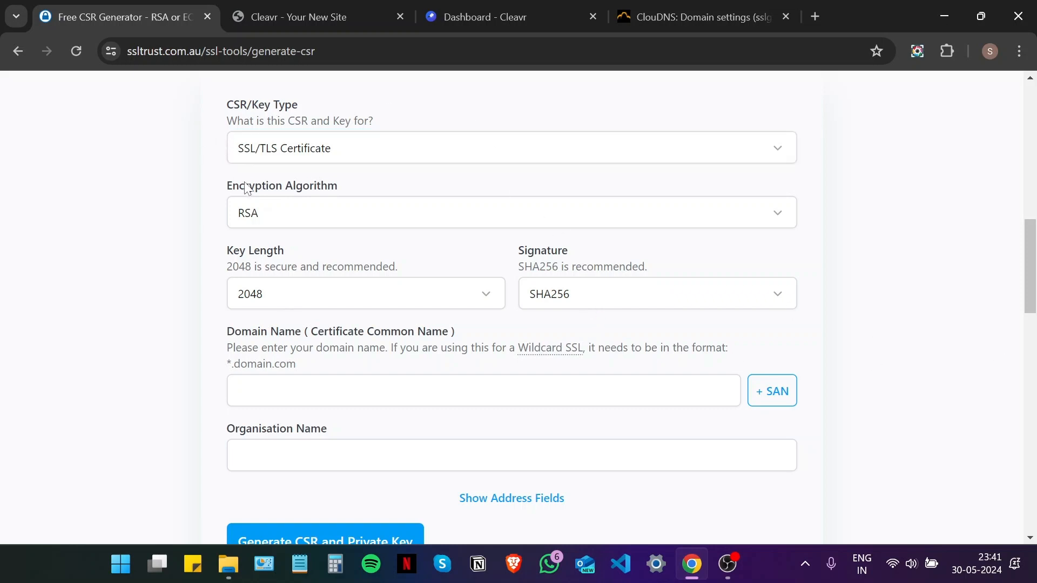
scroll(244, 190, "down", 1)
scroll(282, 286, "down", 2)
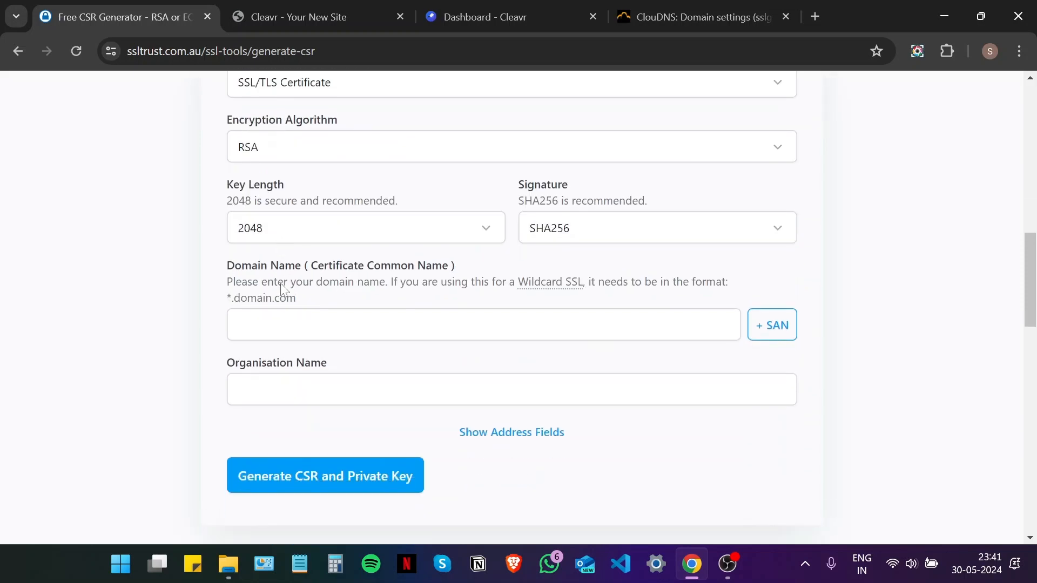
- Enter domain sslguides.com.au and organisation SSLTrust in the CSR form
left_click(284, 310)
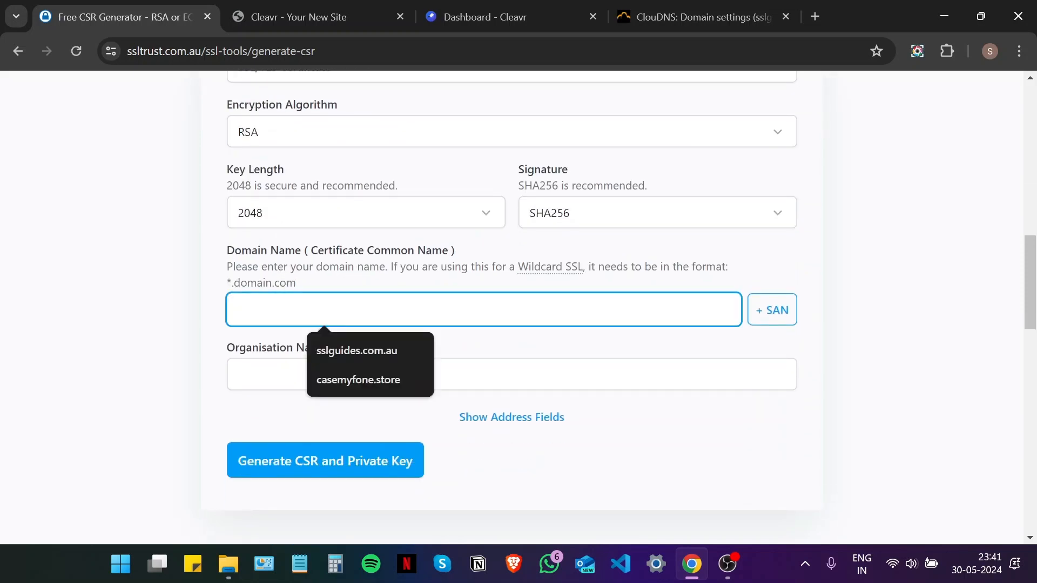
type("sslguides")
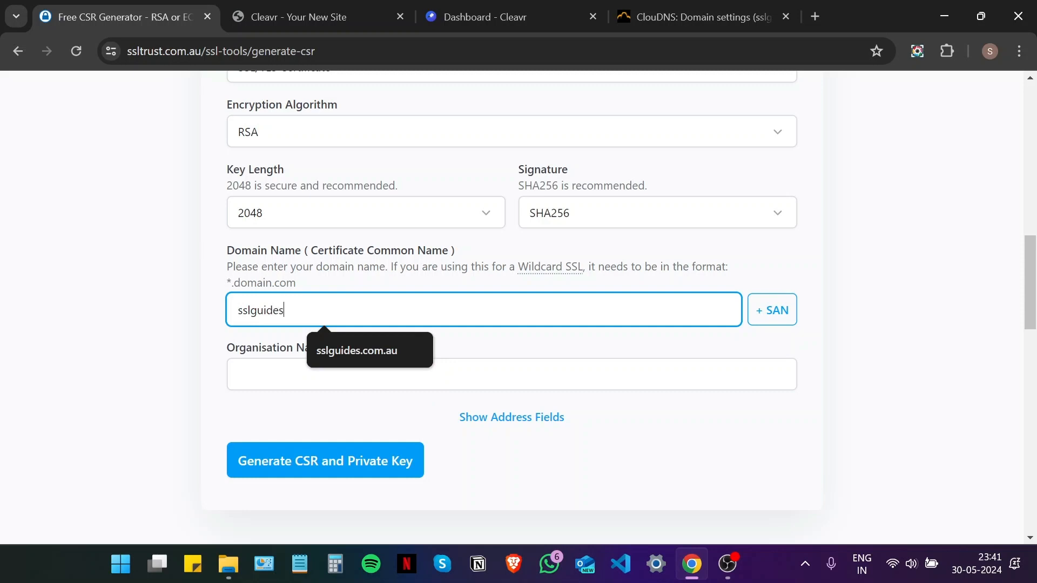
type(".com.au")
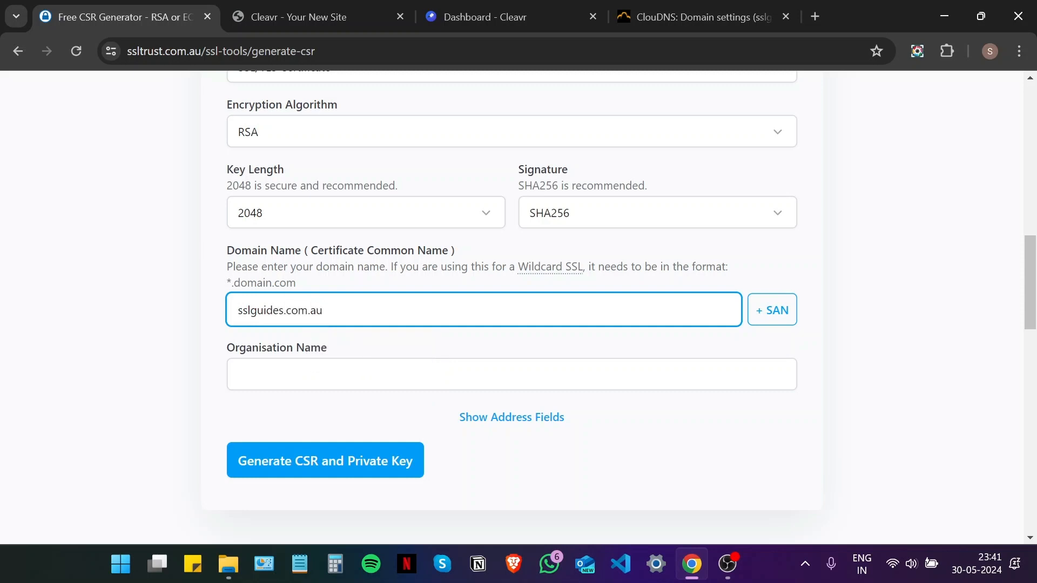
left_click(324, 375)
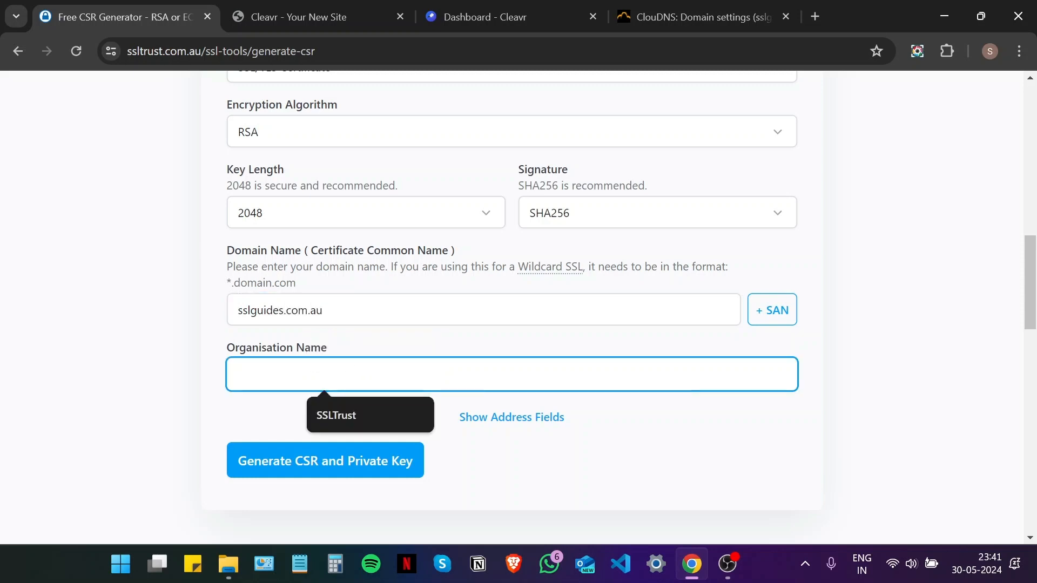
type("SSLTrust")
left_click(360, 405)
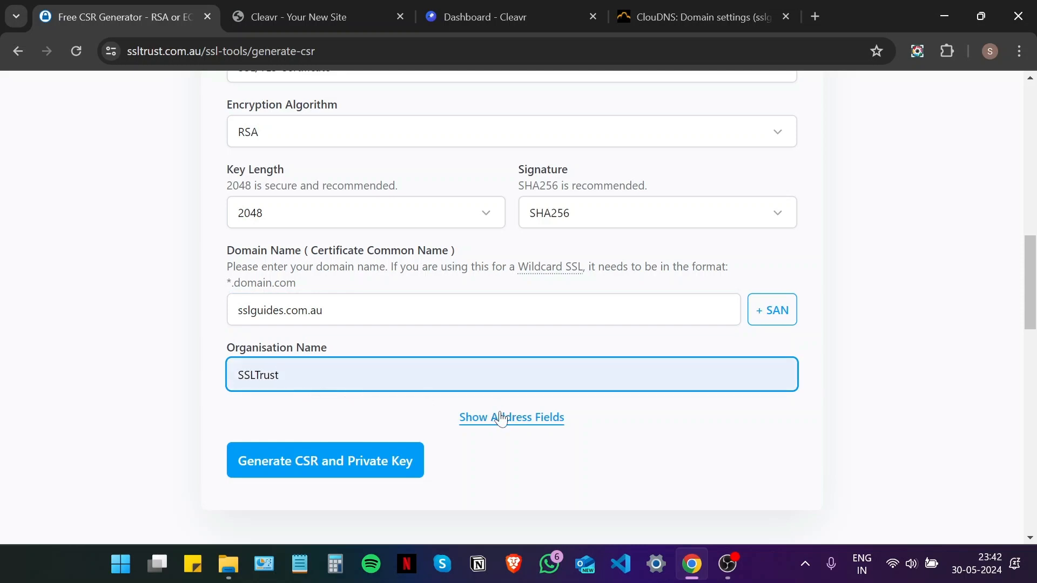
- Add city Sydney, state NSW and country Australia, then generate the CSR and private key
left_click(511, 419)
scroll(510, 419, "down", 3)
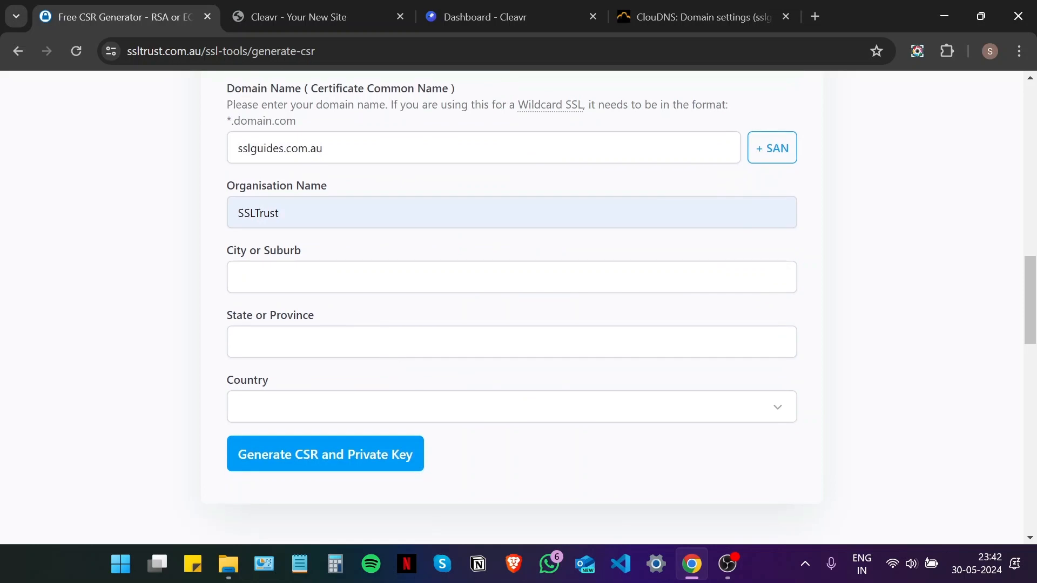
left_click(357, 277)
left_click(345, 310)
key("Tab")
left_click(338, 386)
left_click(322, 409)
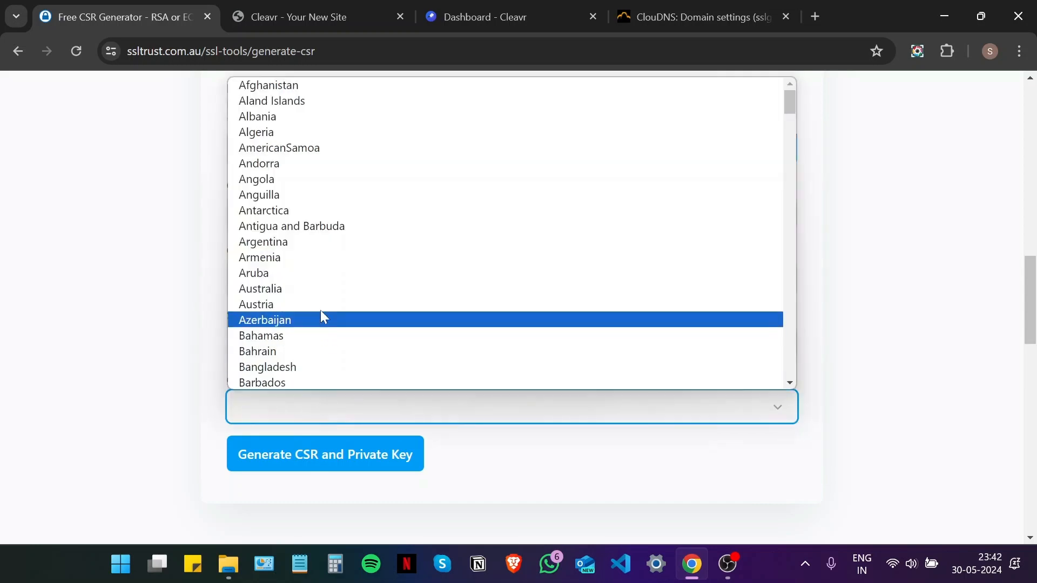
left_click(321, 290)
scroll(357, 383, "down", 3)
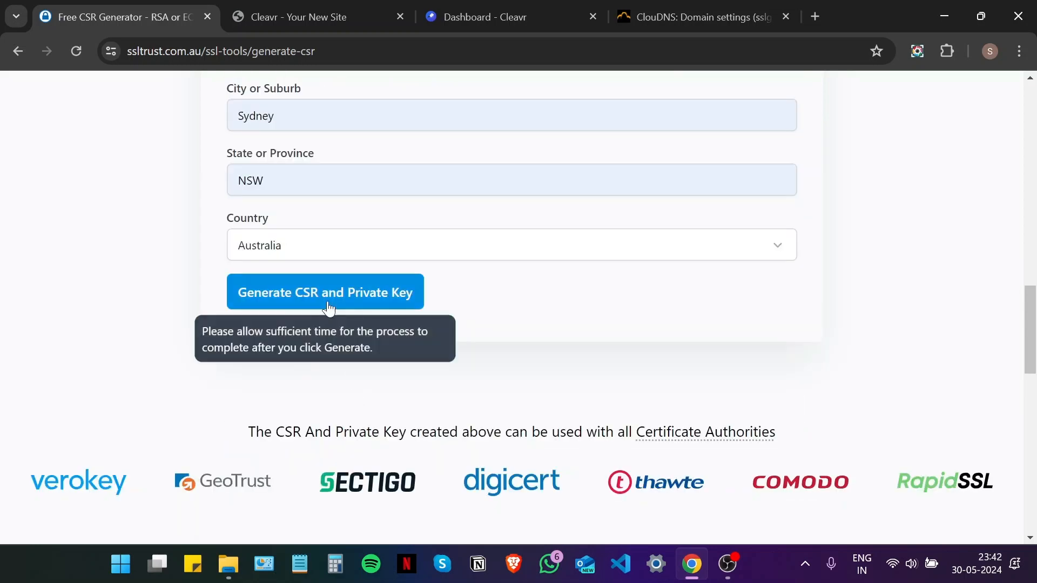
left_click(327, 305)
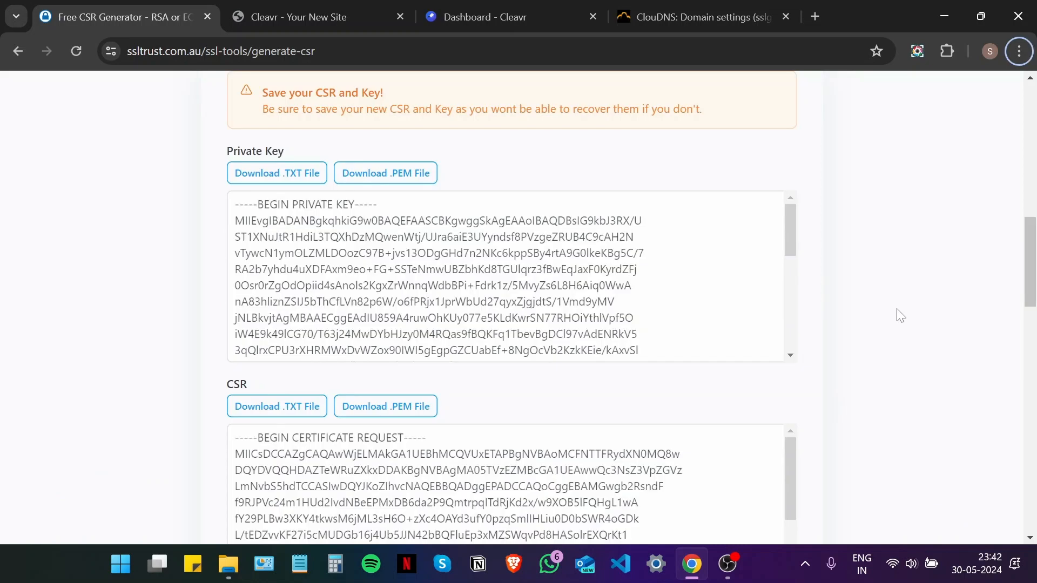
- Download the private key and the CSR for sslguides.com.au as .TXT files
scroll(1035, 283, "down", 2)
scroll(1034, 284, "down", 2)
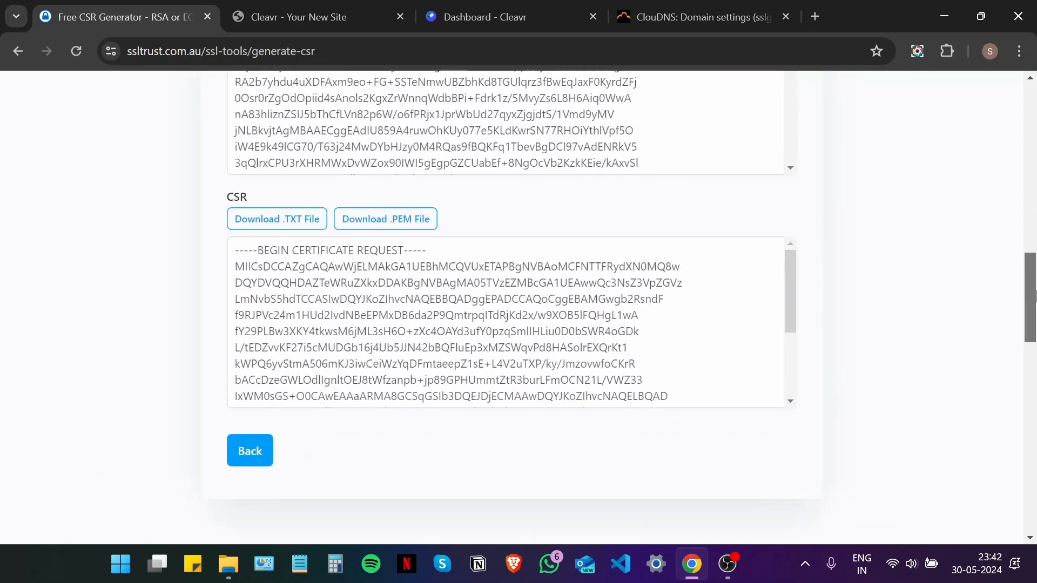
scroll(264, 241, "up", 3)
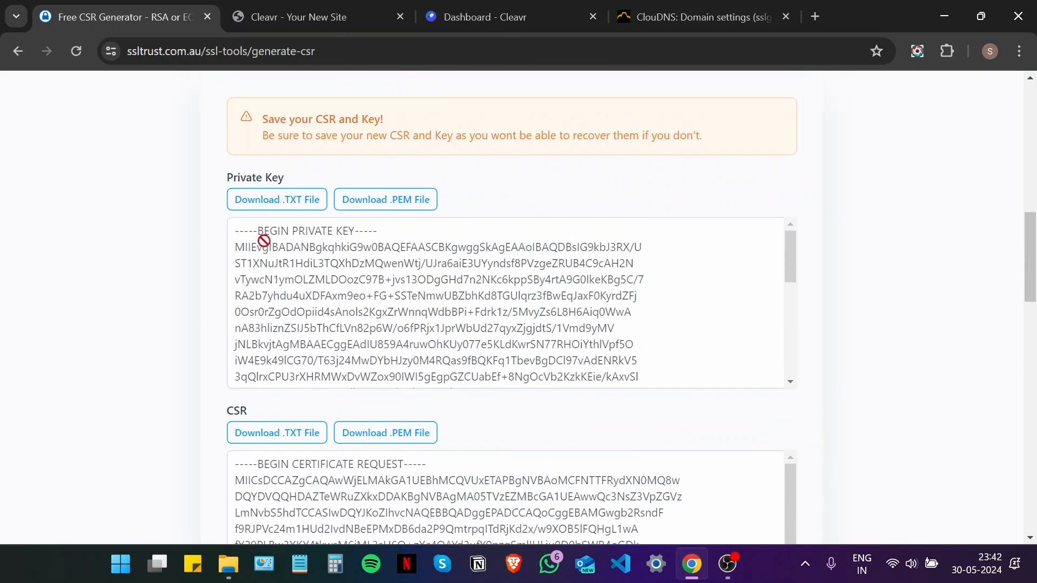
left_click(268, 204)
scroll(289, 221, "down", 1)
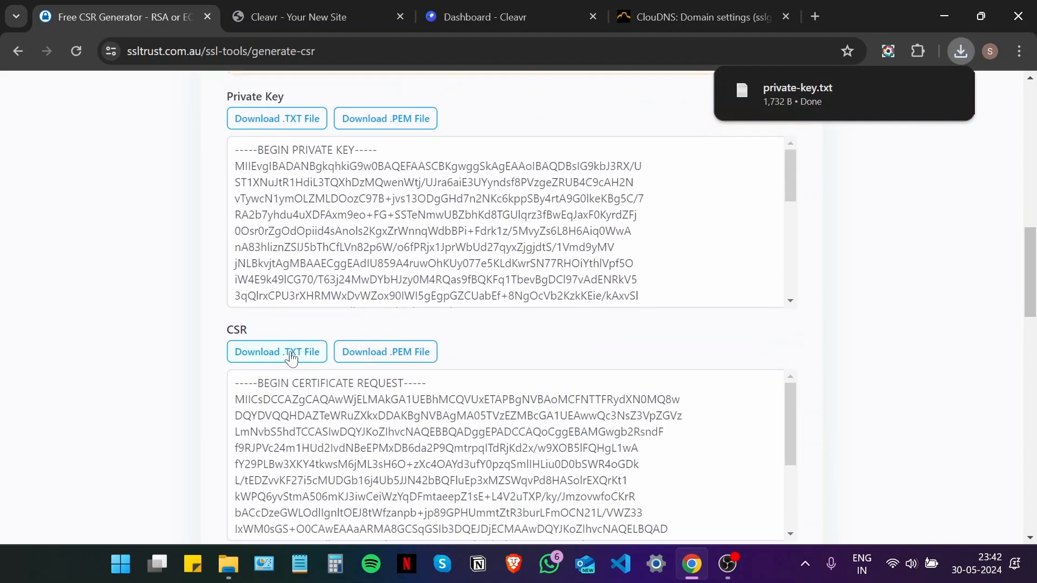
left_click(287, 354)
scroll(1034, 273, "down", 1)
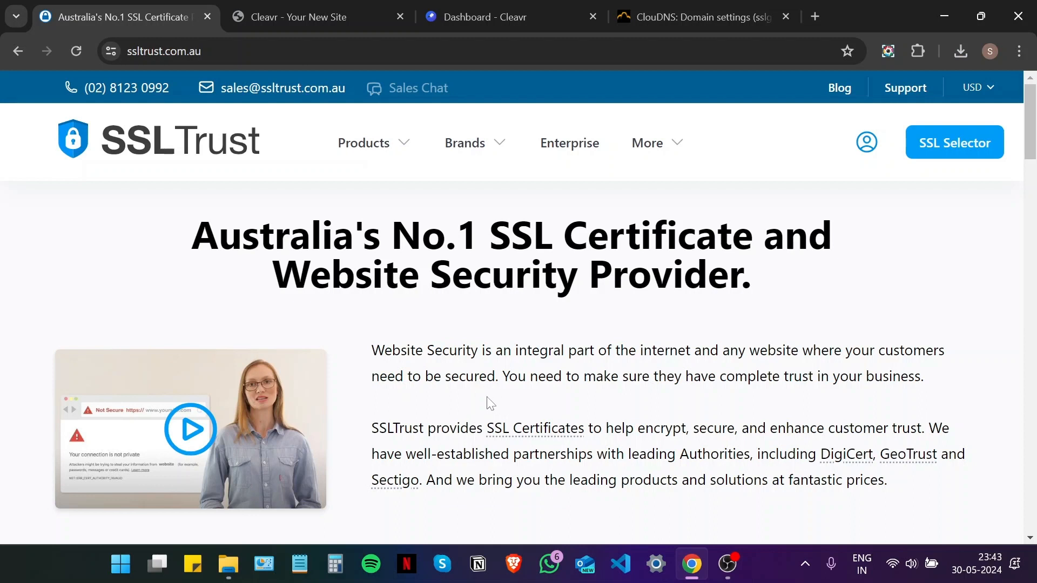
scroll(489, 402, "down", 1)
scroll(512, 308, "down", 1)
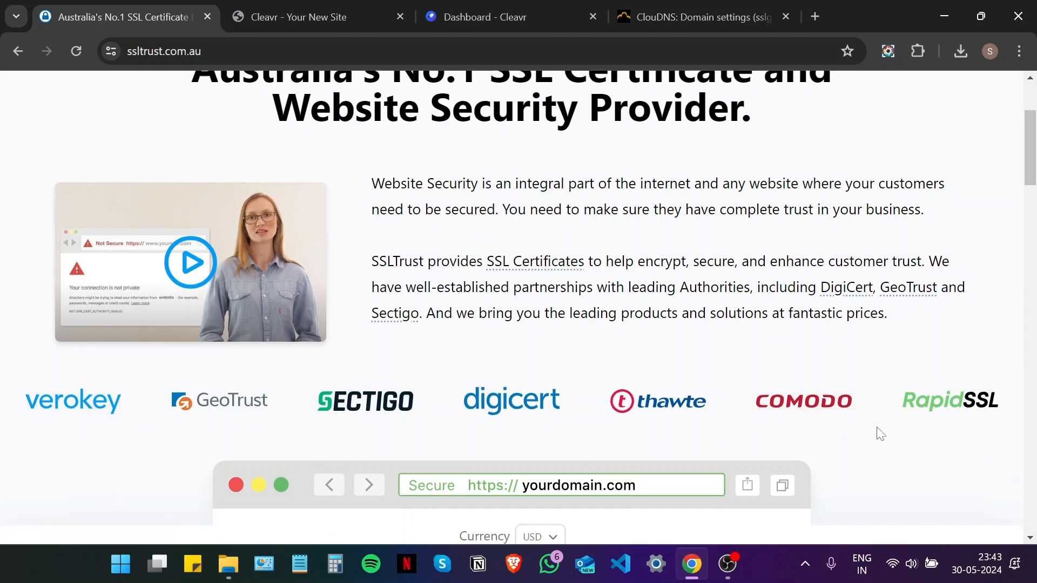
scroll(878, 431, "down", 3)
scroll(877, 428, "down", 3)
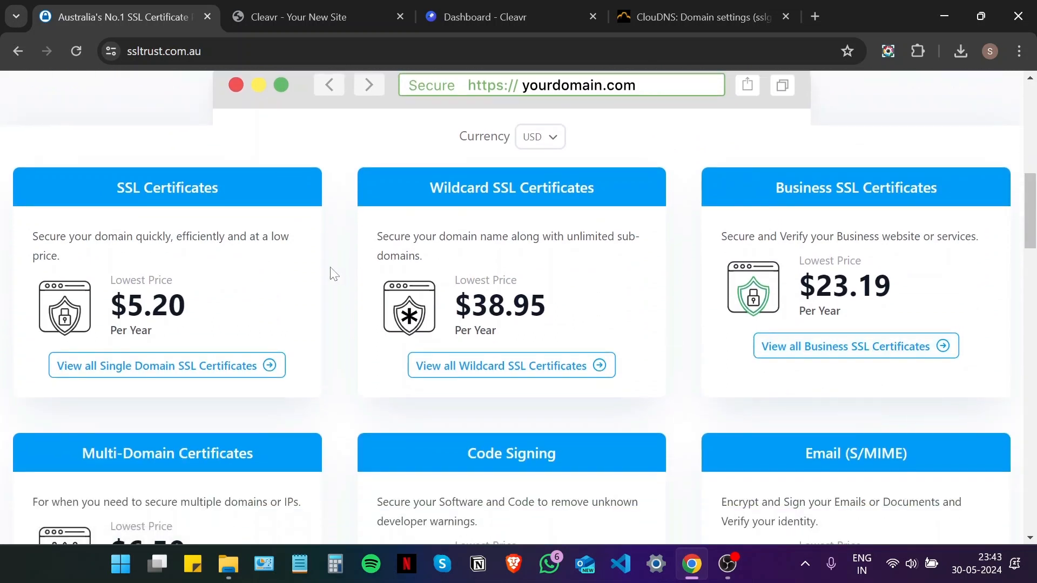
scroll(324, 273, "down", 1)
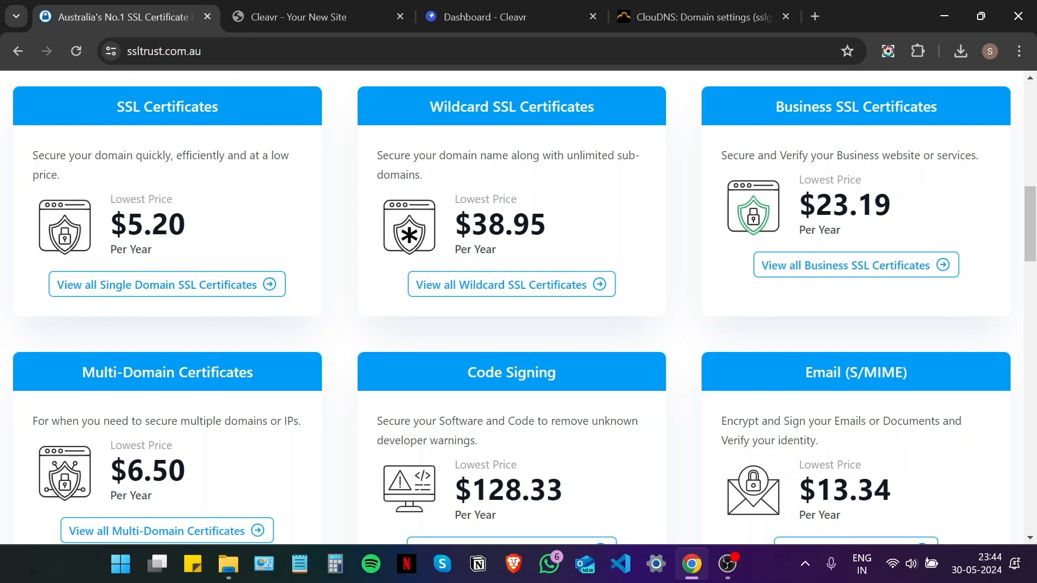
scroll(806, 201, "down", 1)
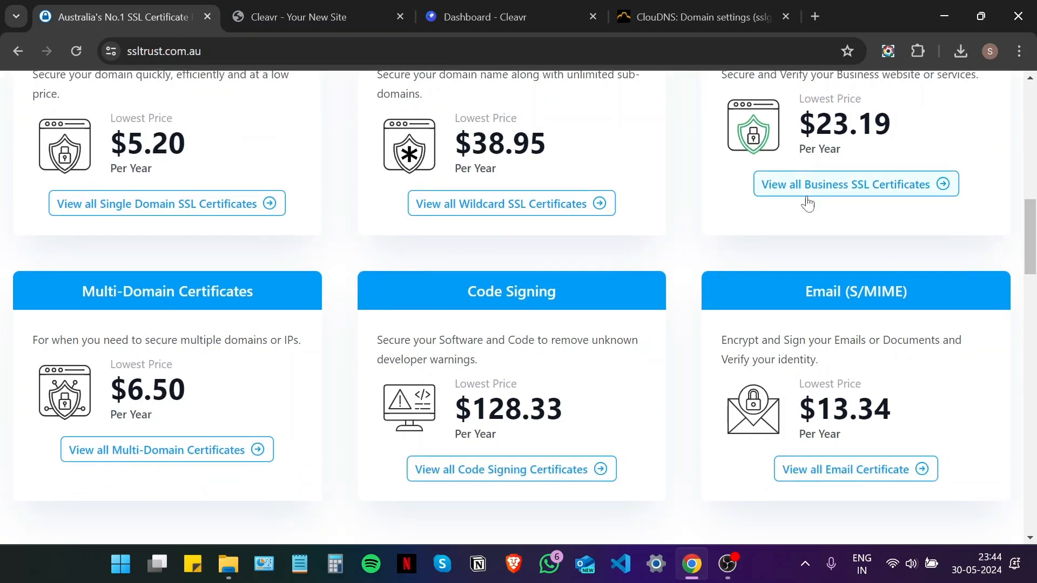
scroll(133, 361, "down", 1)
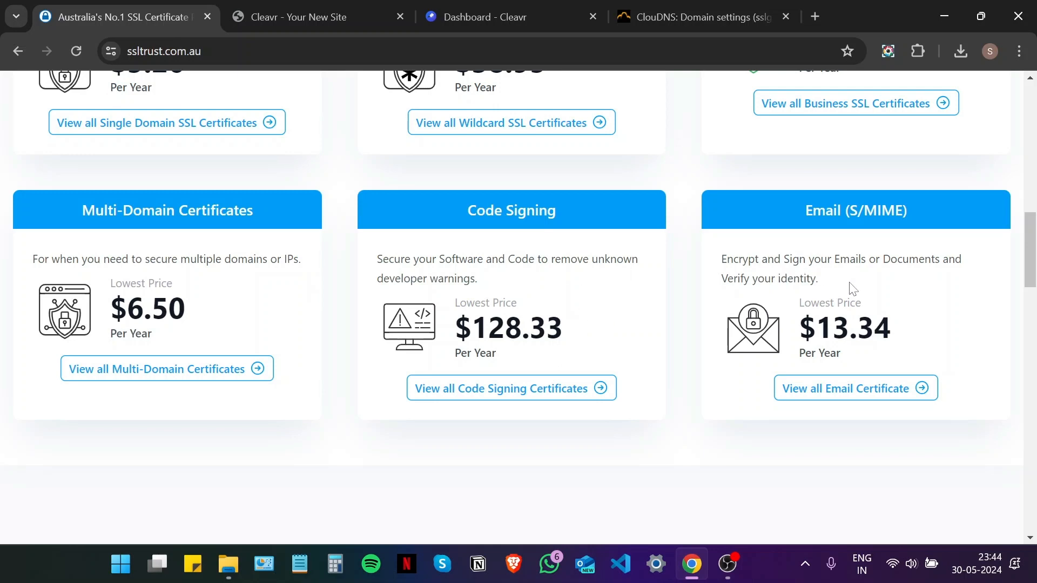
scroll(685, 314, "up", 7)
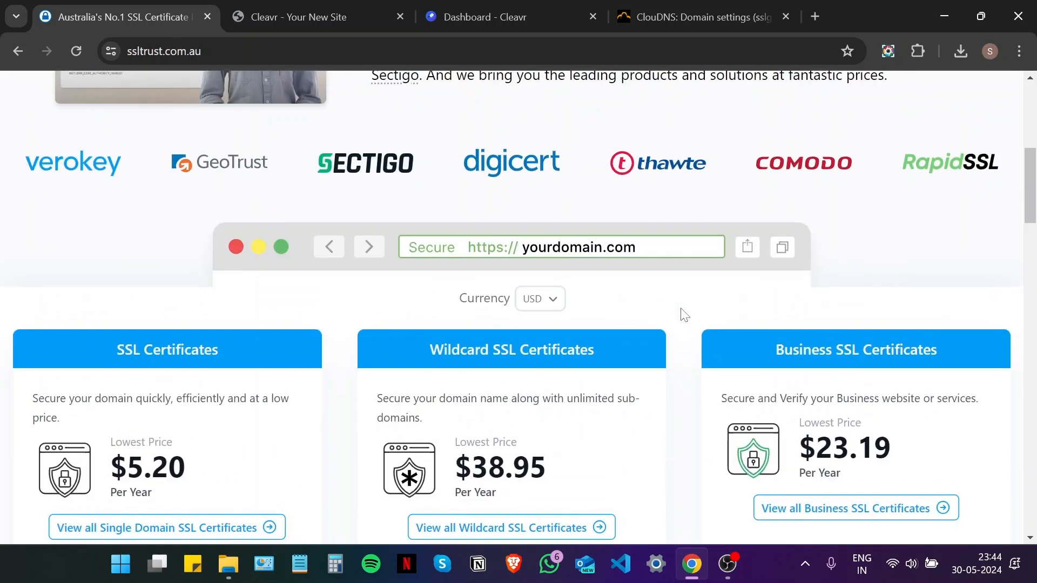
scroll(685, 315, "up", 7)
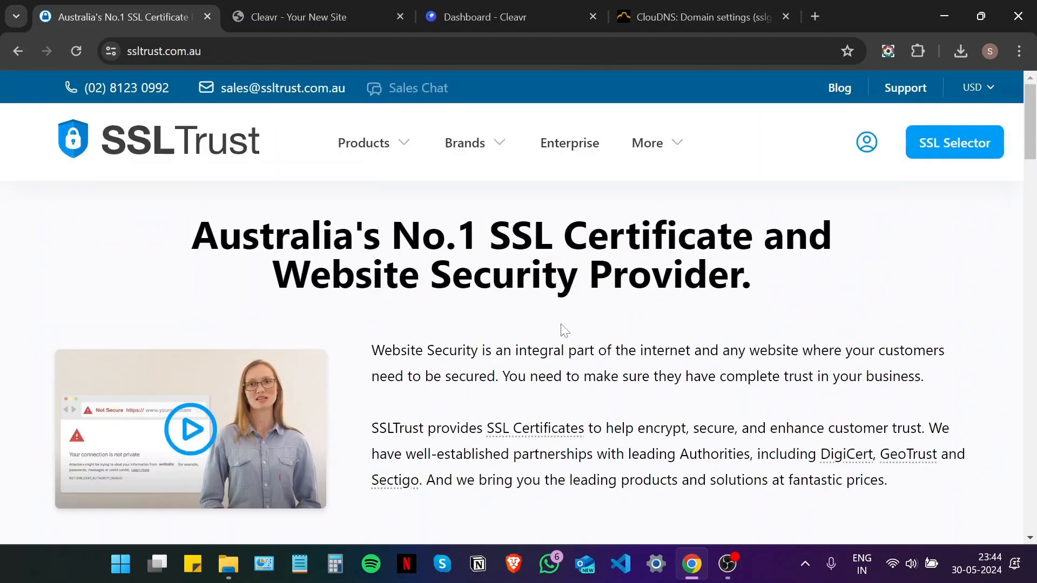
- In the SSL Selector, choose an SSL/TLS certificate with Domain Validation for one domain
left_click(956, 145)
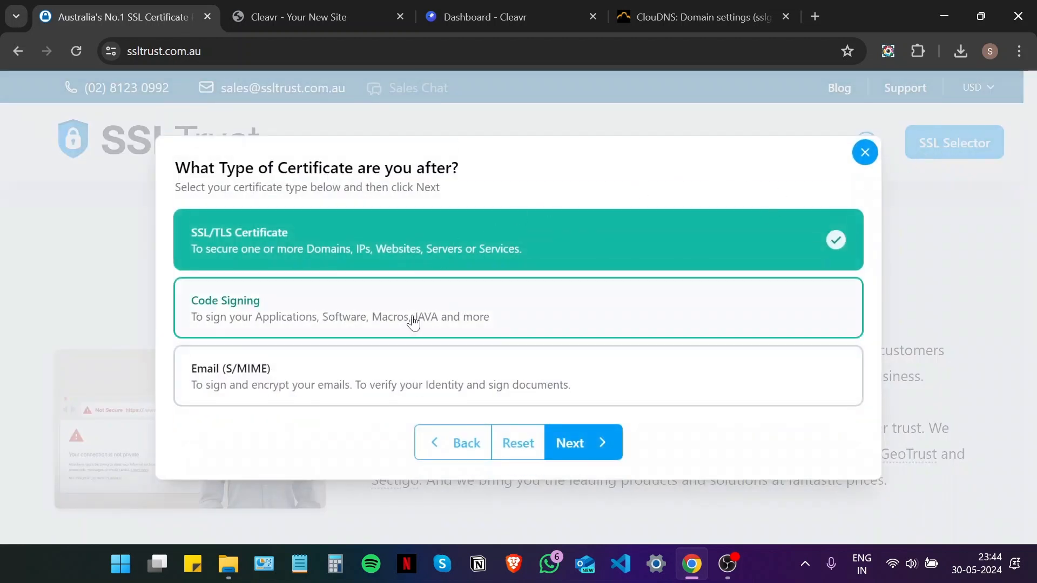
left_click(601, 456)
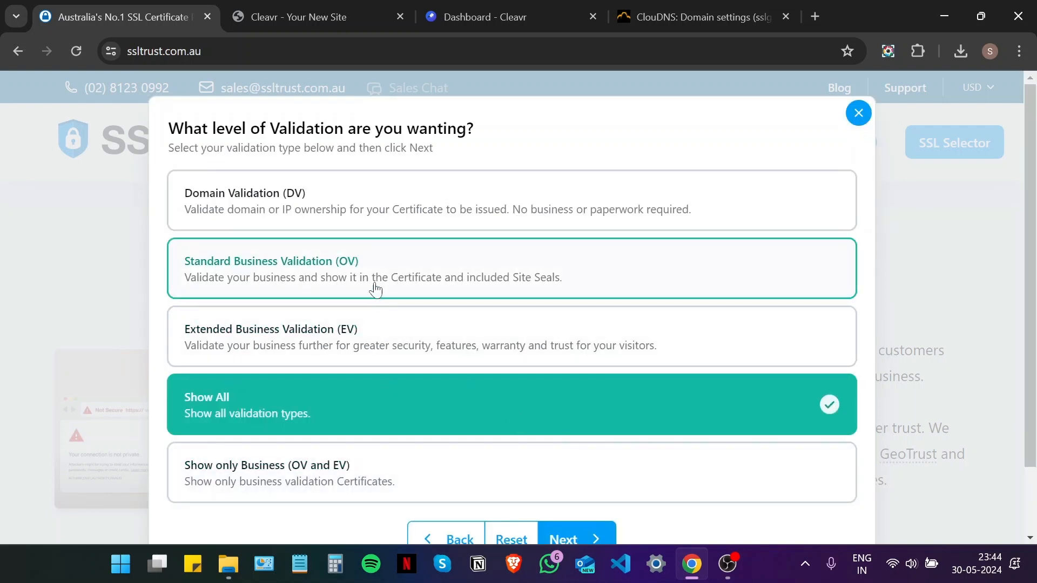
left_click(370, 225)
scroll(423, 261, "down", 2)
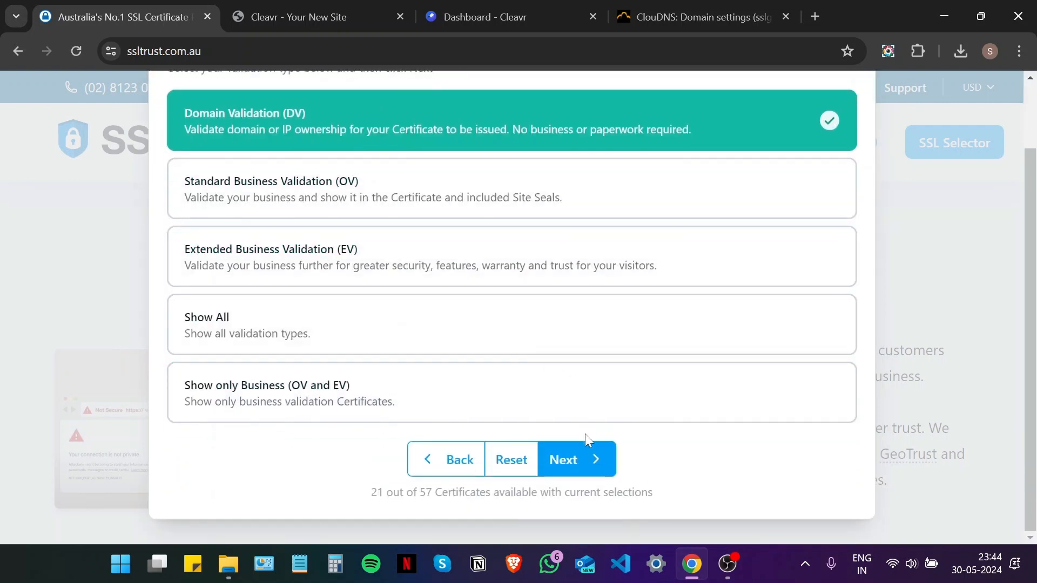
left_click(588, 458)
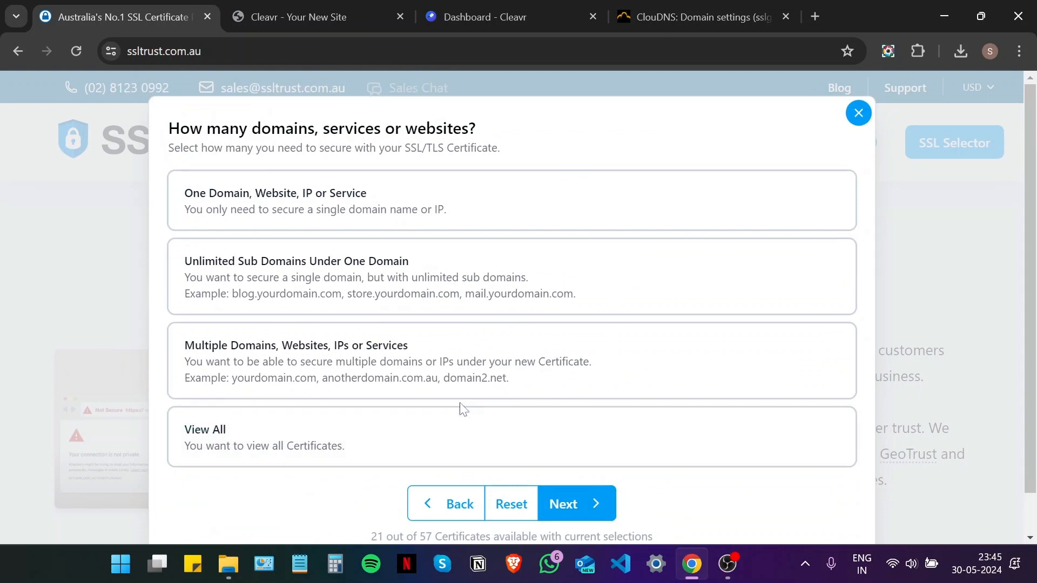
left_click(386, 222)
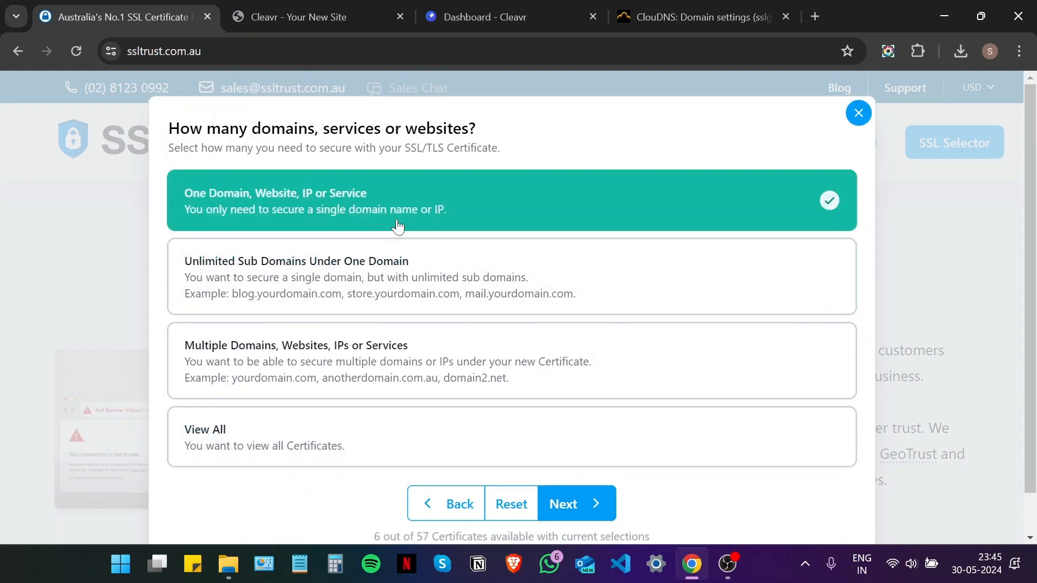
left_click(600, 508)
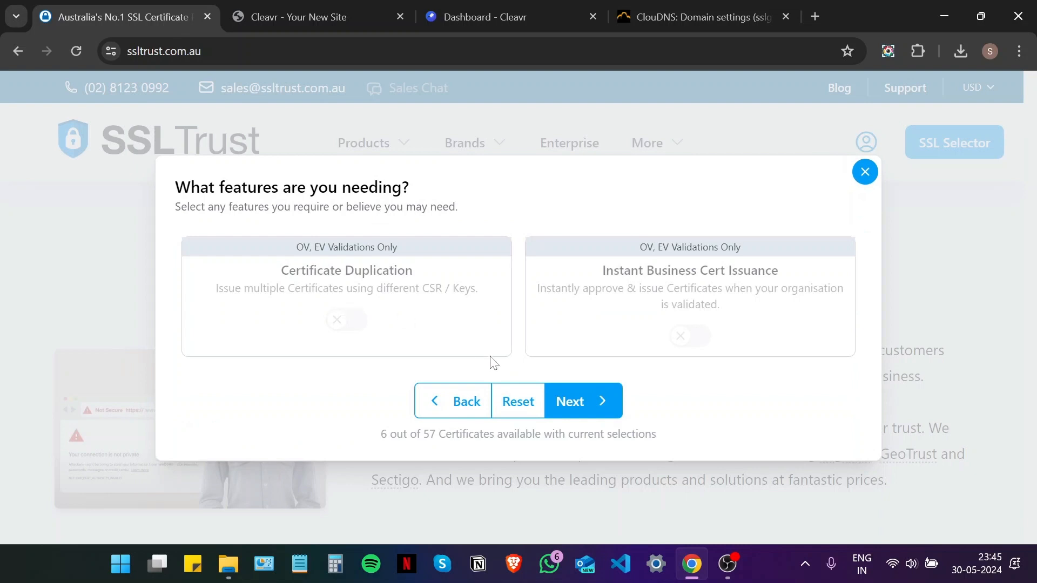
- Exclude GeoTrust and RapidSSL, view the 4 matching certificates, and close the results
left_click(599, 409)
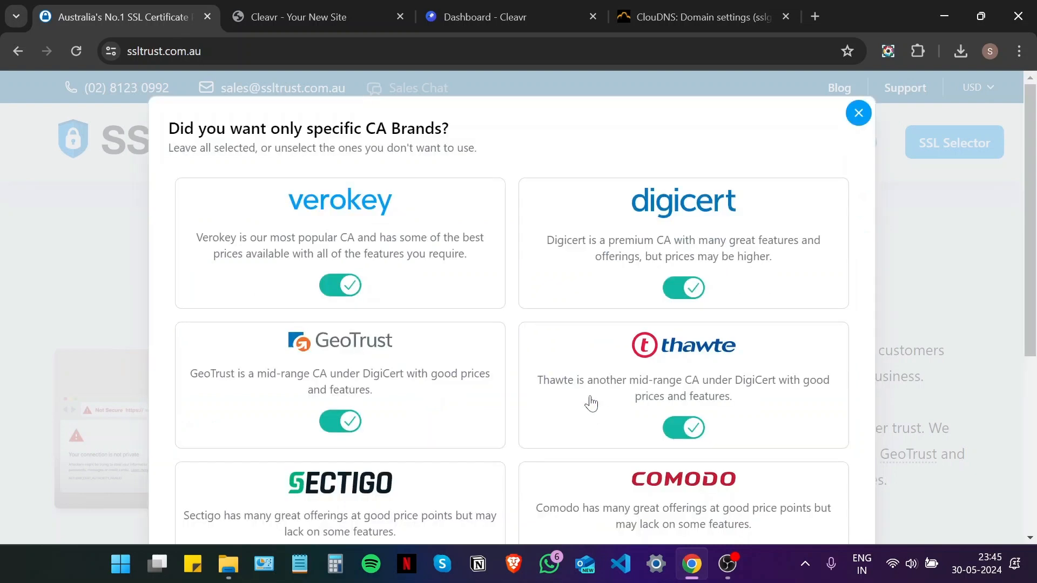
scroll(489, 327, "down", 5)
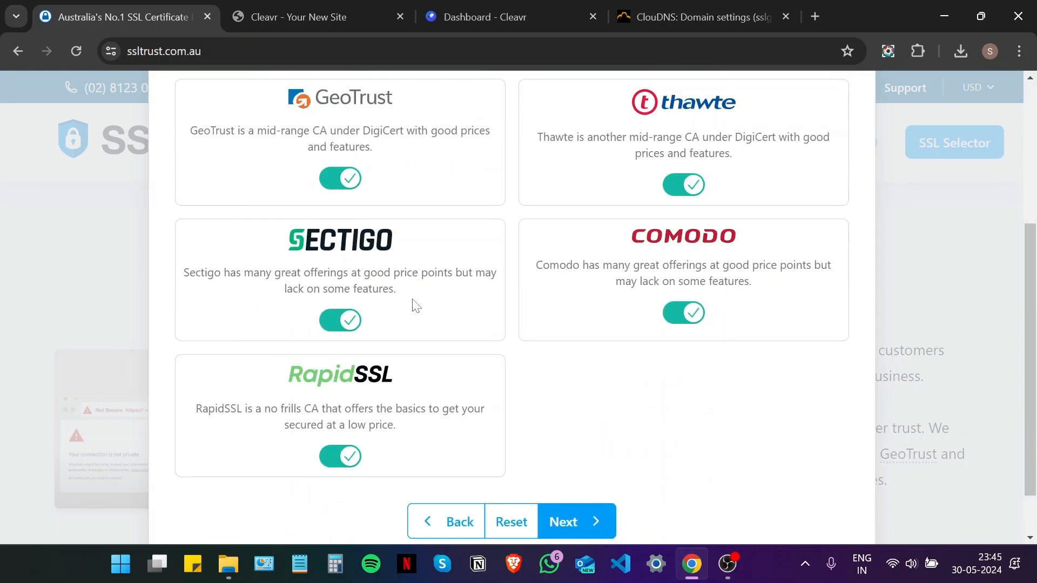
left_click(340, 181)
left_click(341, 457)
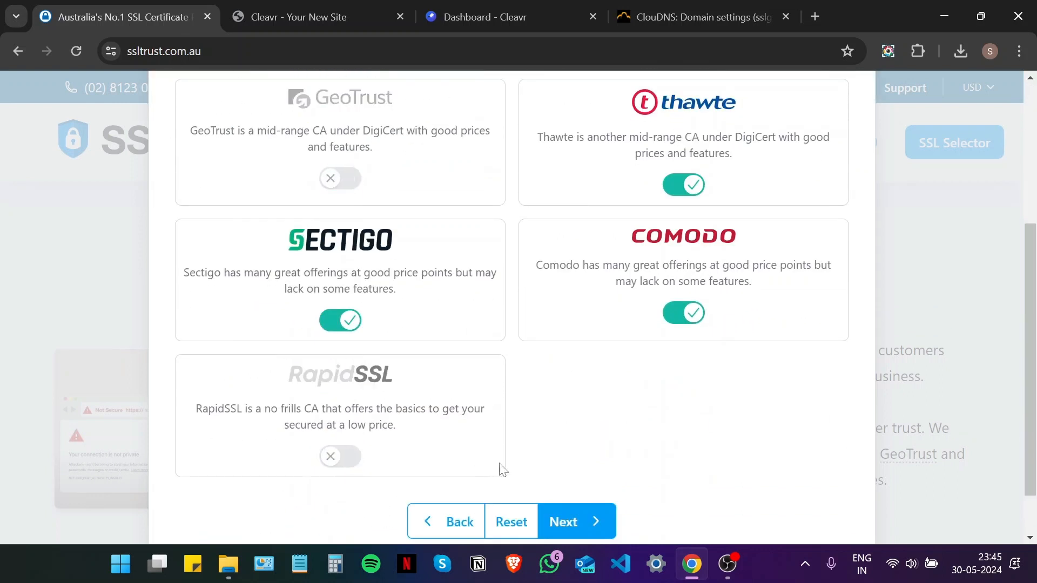
left_click(564, 520)
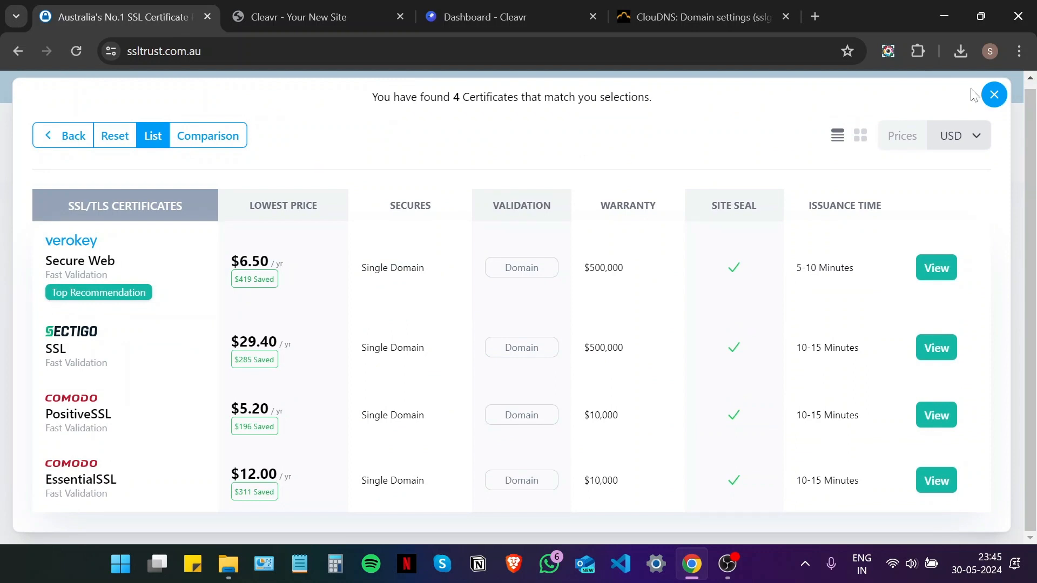
left_click(994, 95)
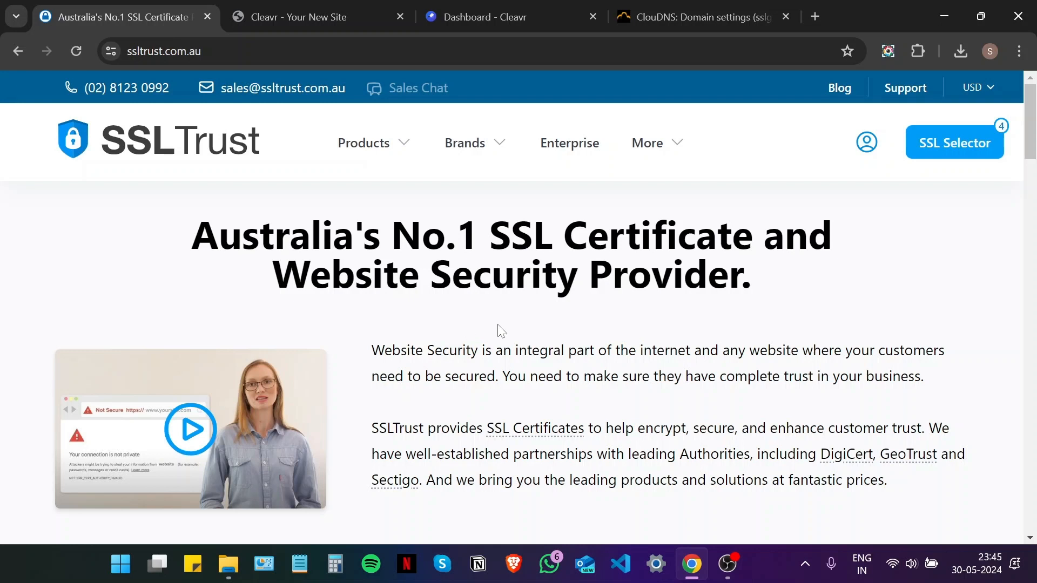
- Add a one-year PositiveSSL certificate to the cart from the standard SSL/TLS listing
mouse_move(384, 154)
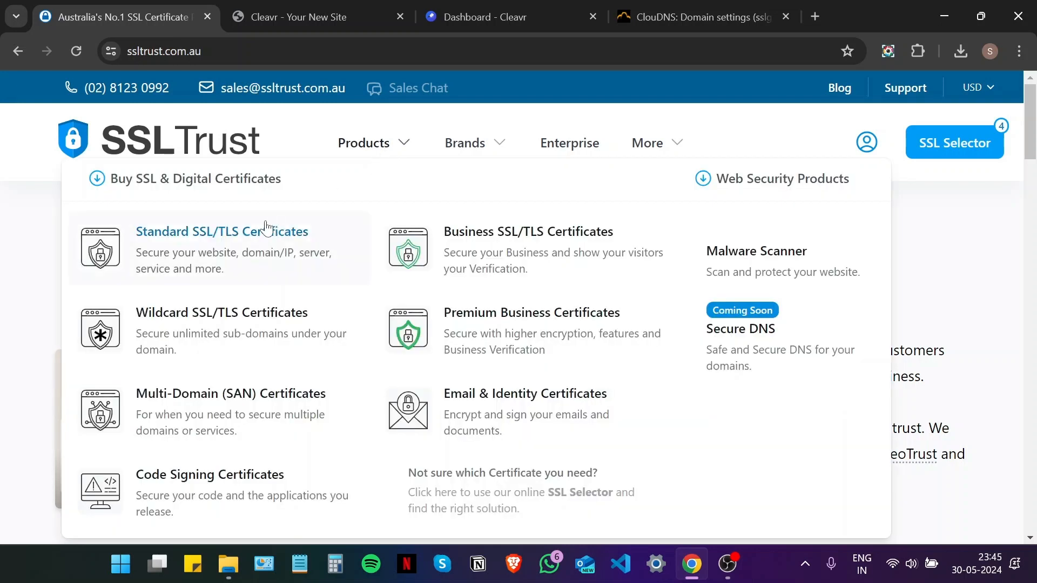
left_click(241, 233)
scroll(341, 236, "down", 5)
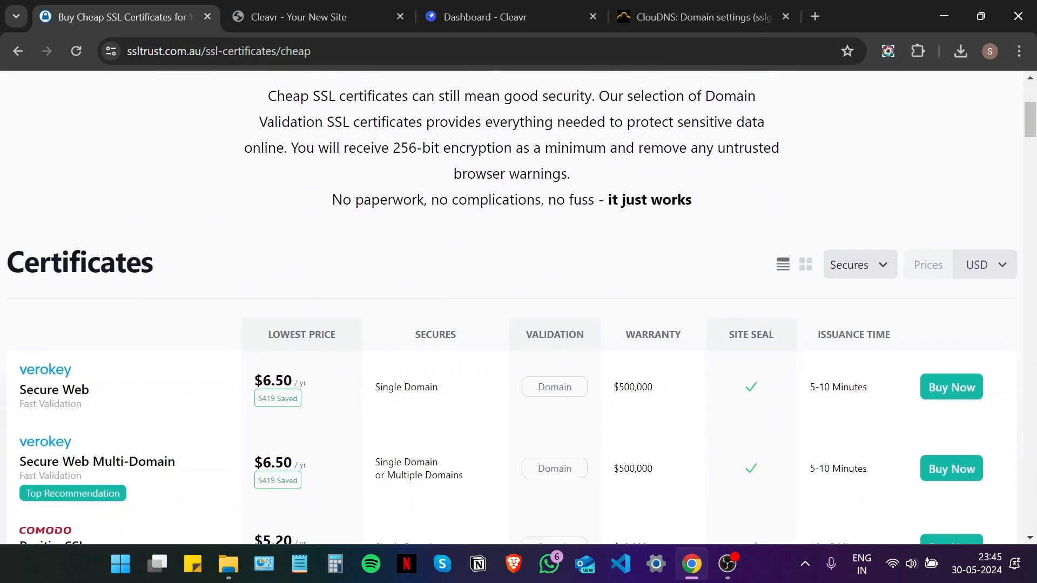
scroll(345, 238, "down", 1)
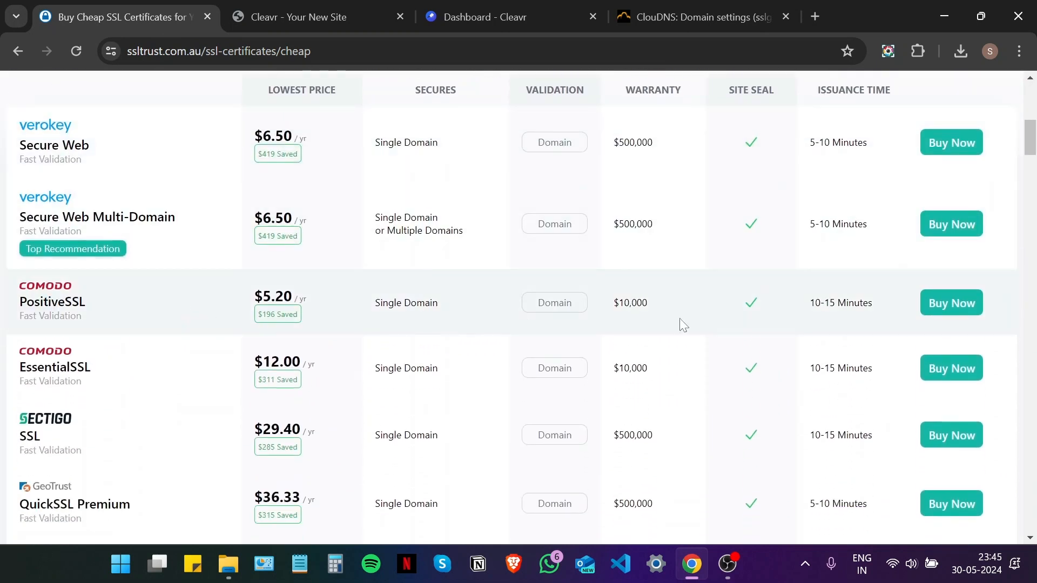
left_click(950, 308)
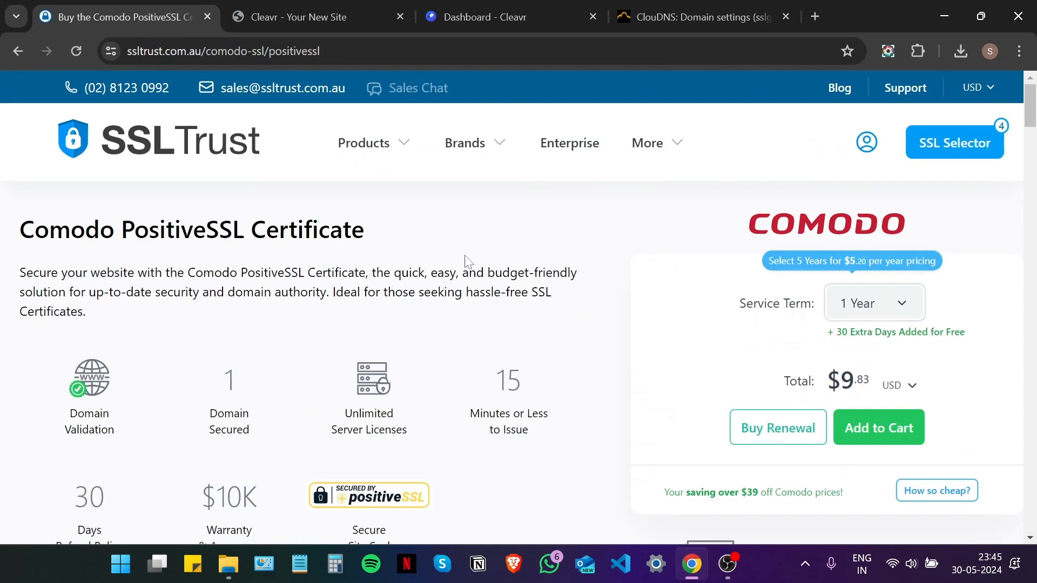
scroll(702, 340, "down", 1)
left_click(868, 347)
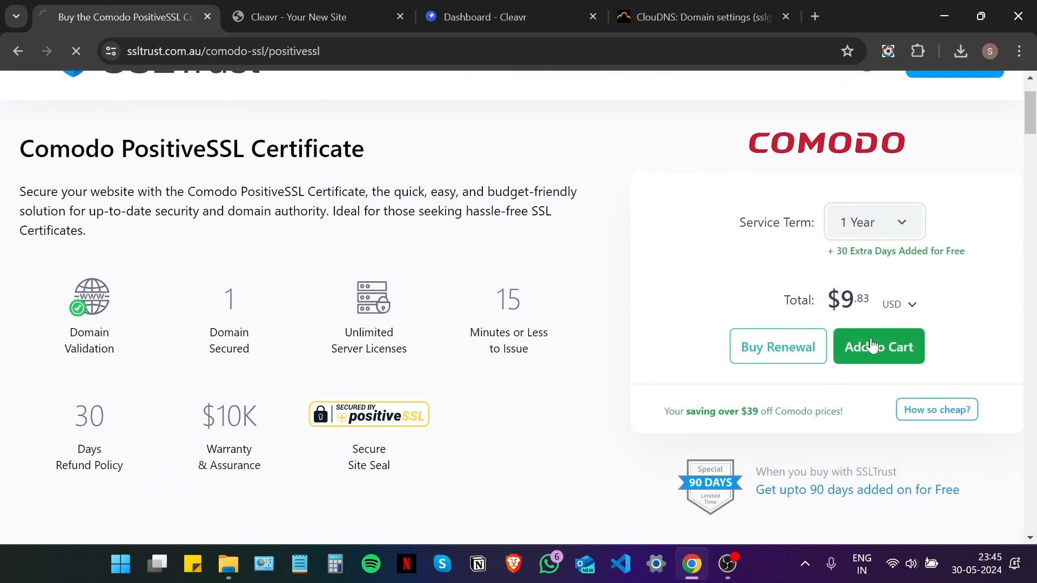
- Proceed to checkout, review the $10.81 USD total, then return to the dashboard
scroll(560, 322, "down", 8)
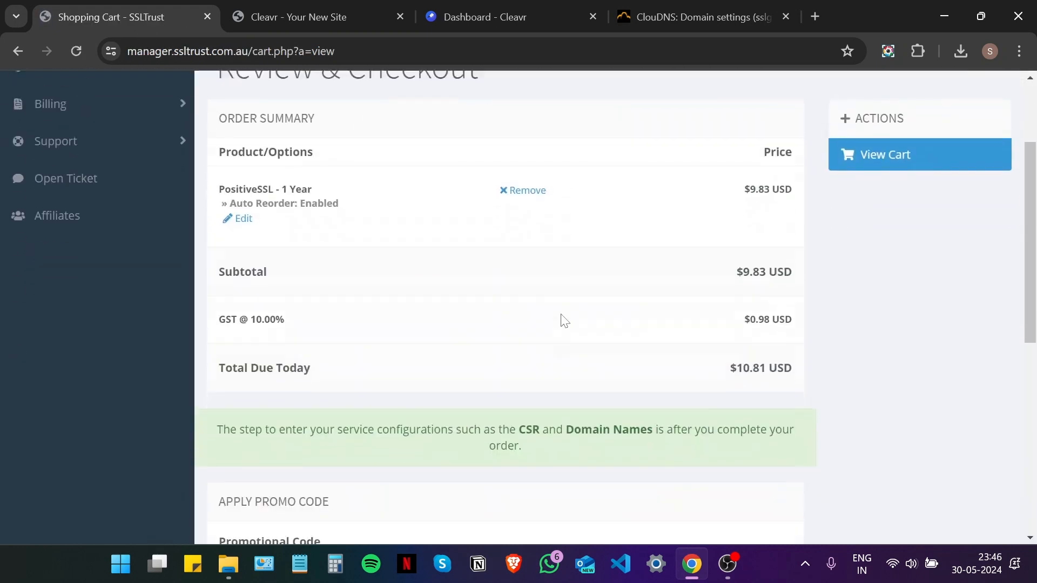
left_click(578, 285)
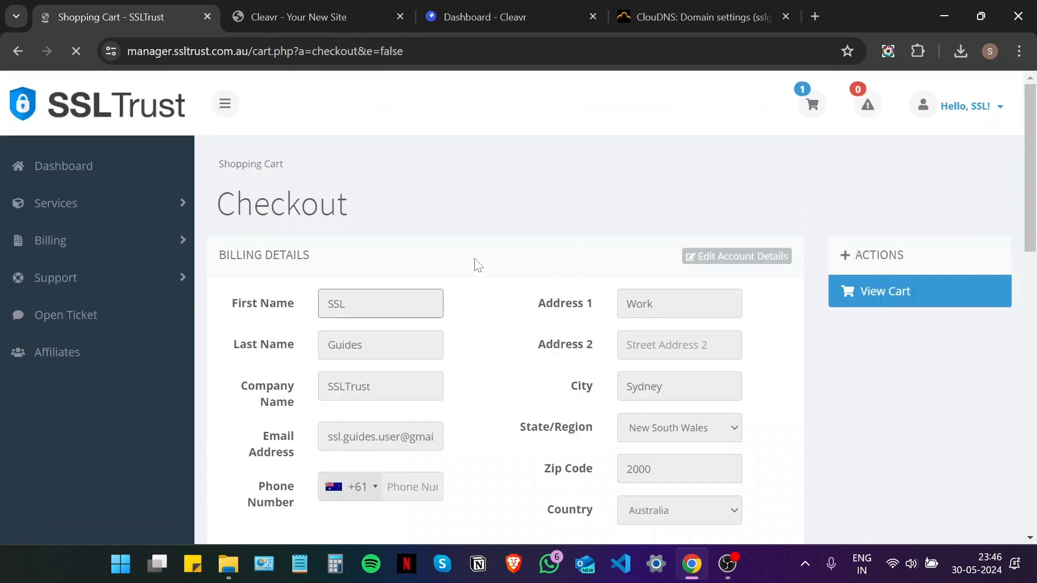
scroll(477, 265, "down", 6)
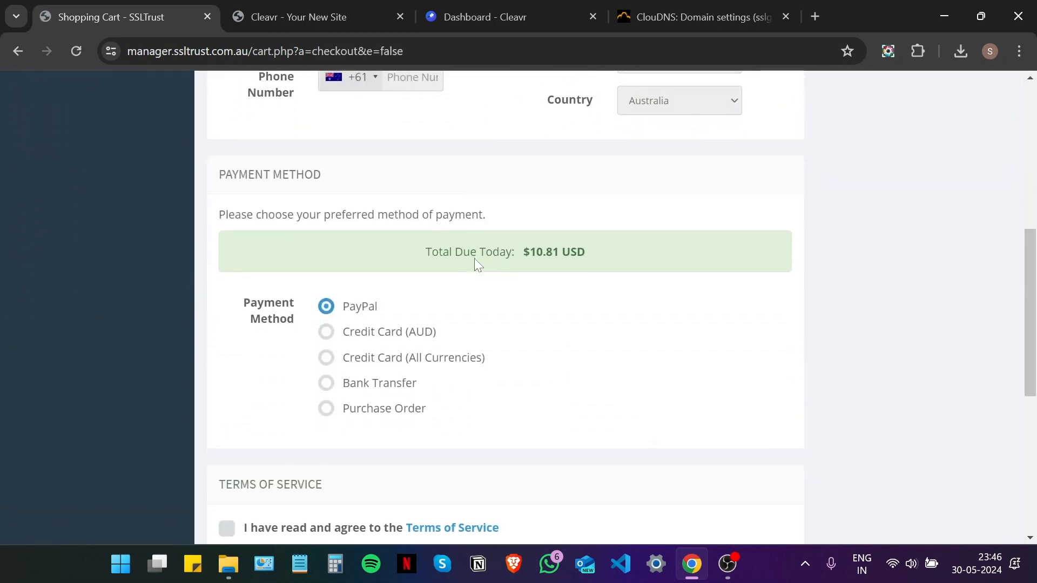
scroll(477, 264, "down", 4)
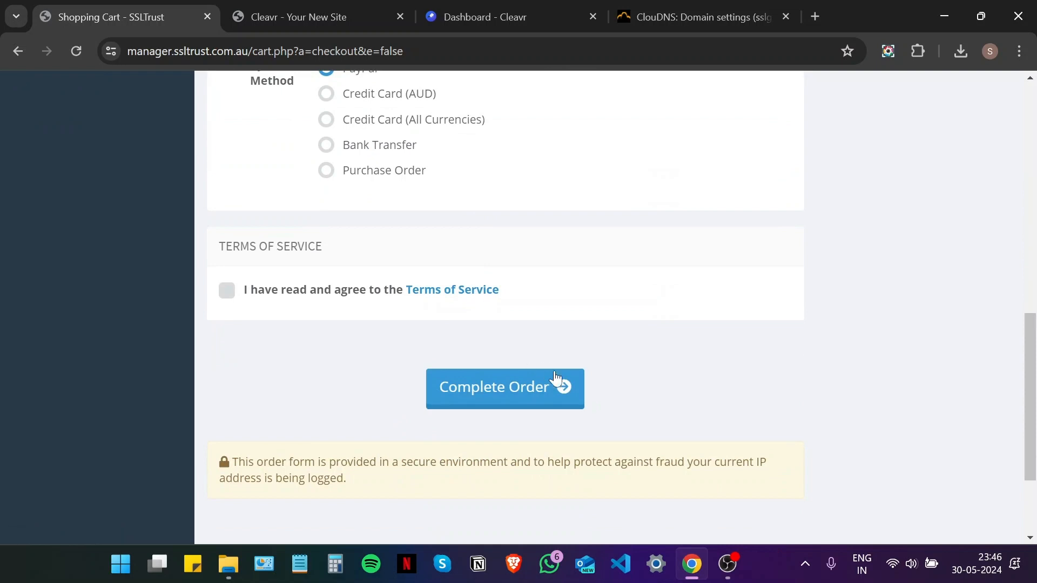
scroll(621, 400, "up", 1)
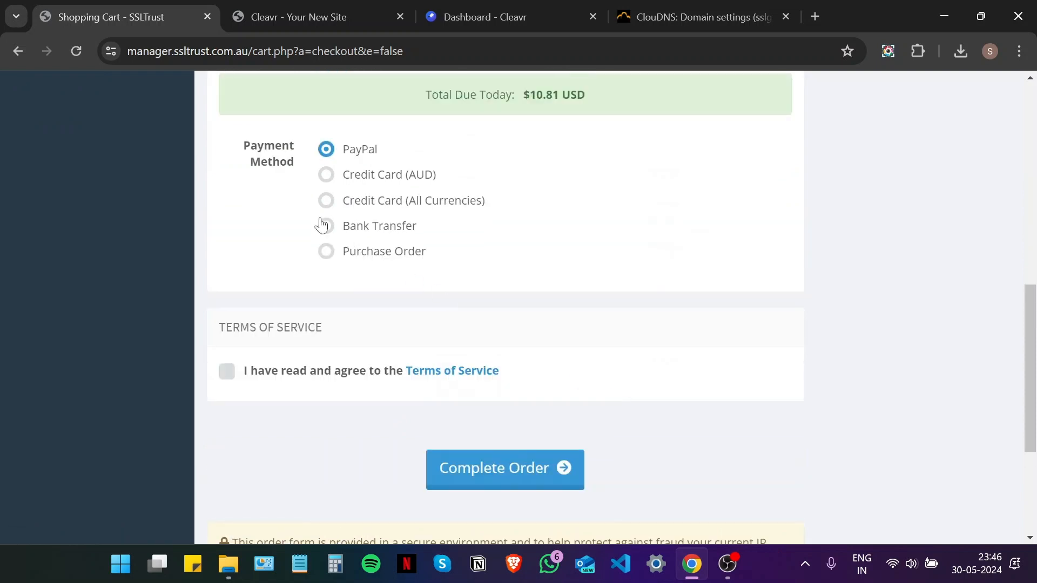
scroll(622, 465, "up", 8)
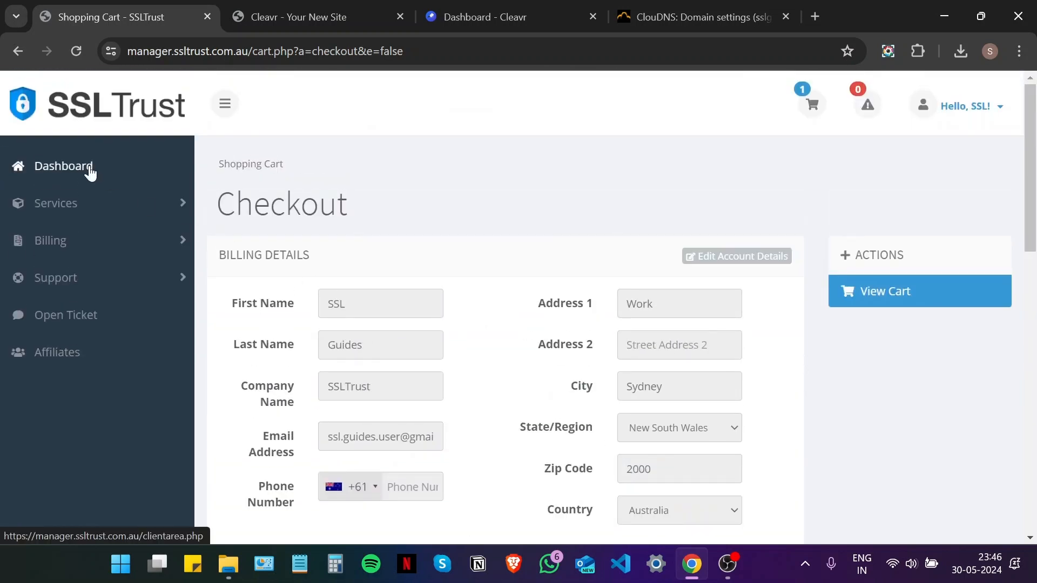
left_click(90, 170)
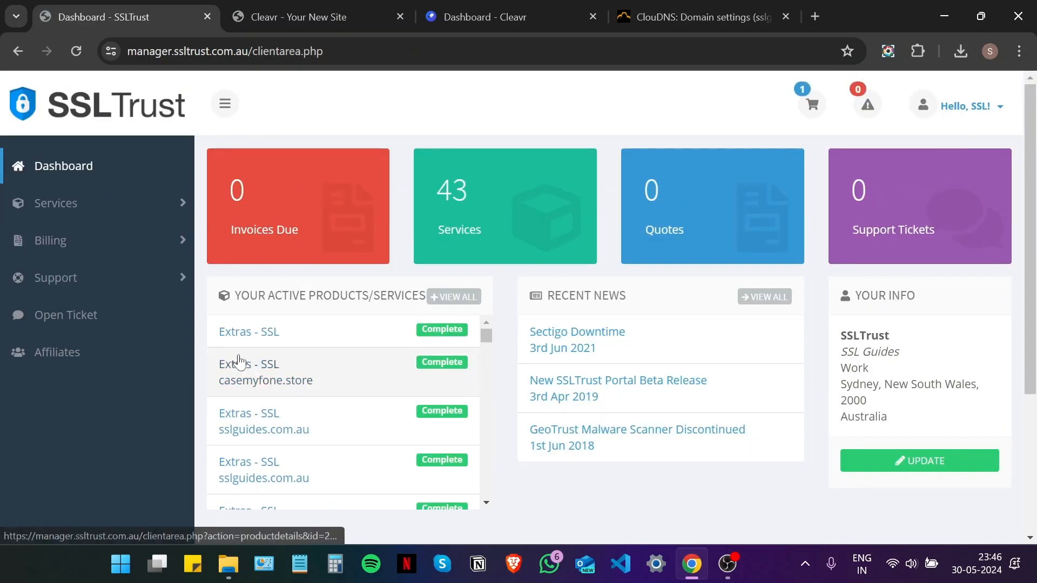
- Open the Extras - SSL product's configuration at the Input CSR step, then minimize Chrome
left_click(294, 334)
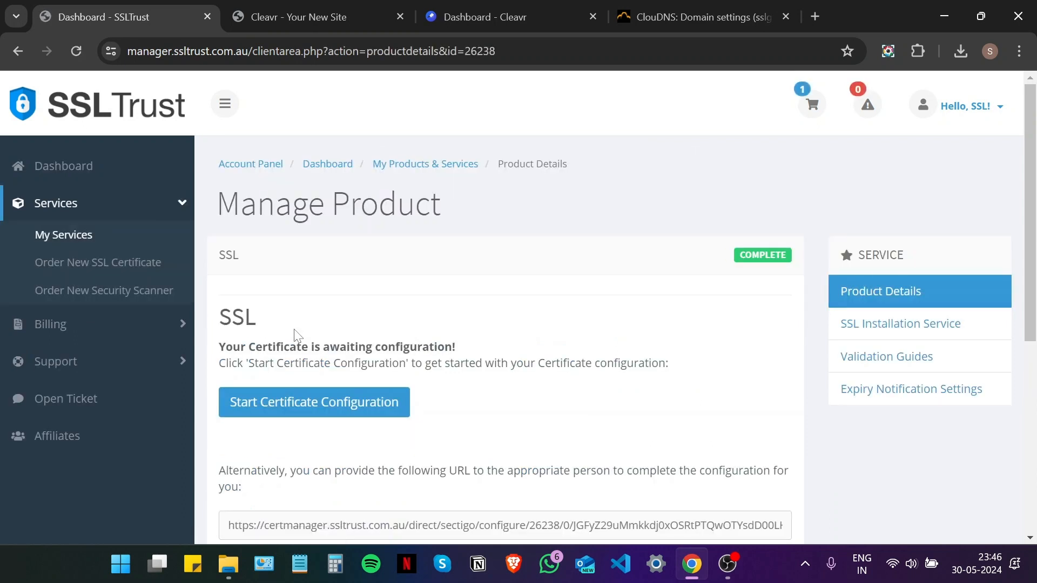
scroll(338, 333, "down", 1)
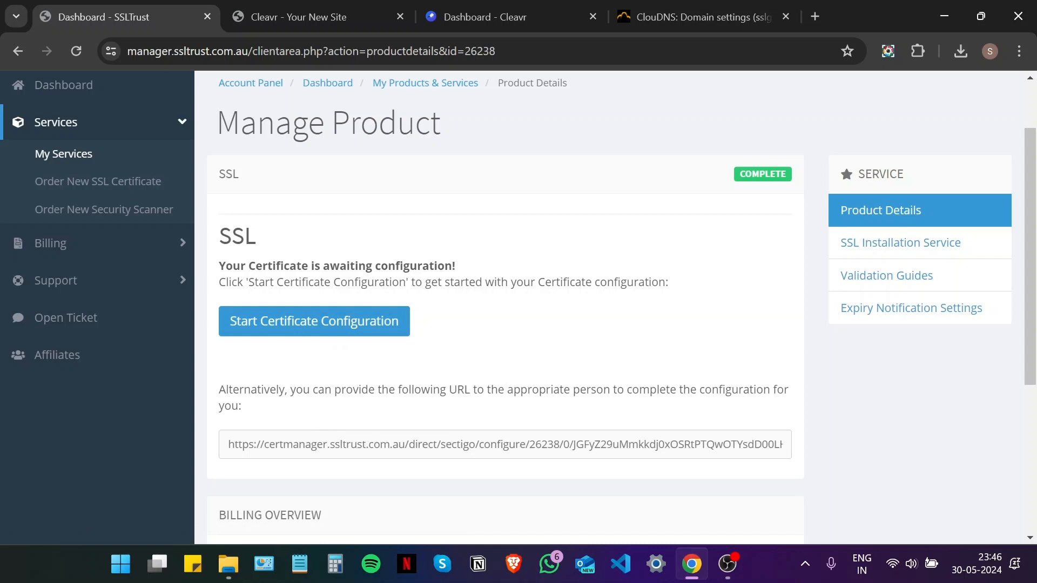
left_click(368, 321)
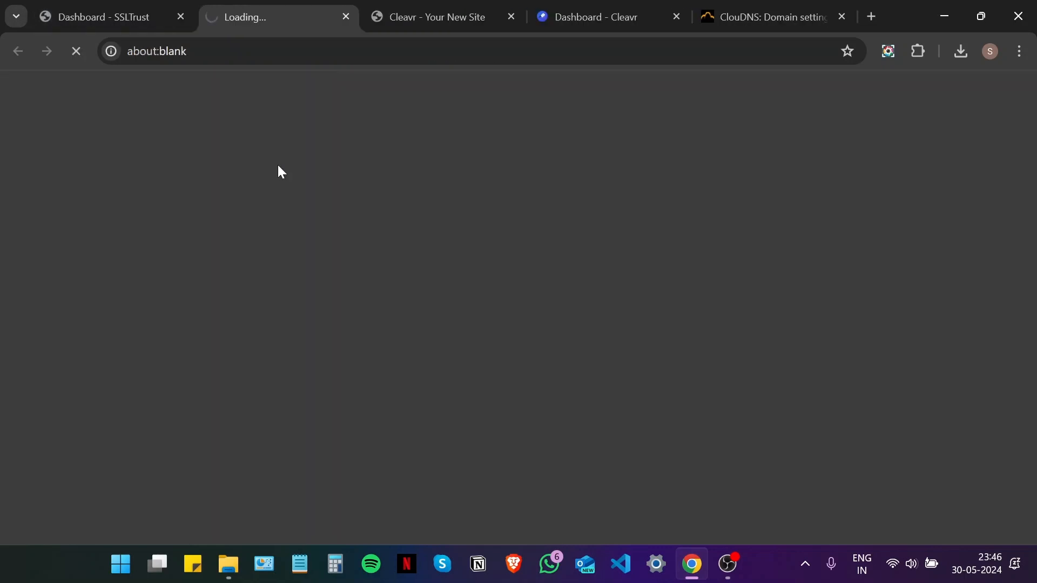
scroll(384, 263, "down", 8)
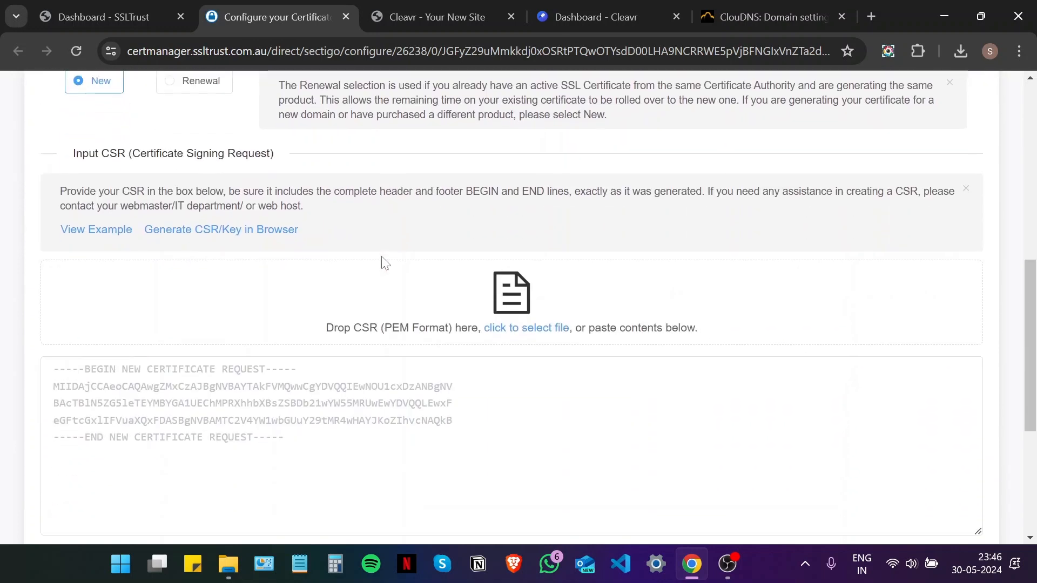
scroll(384, 263, "down", 1)
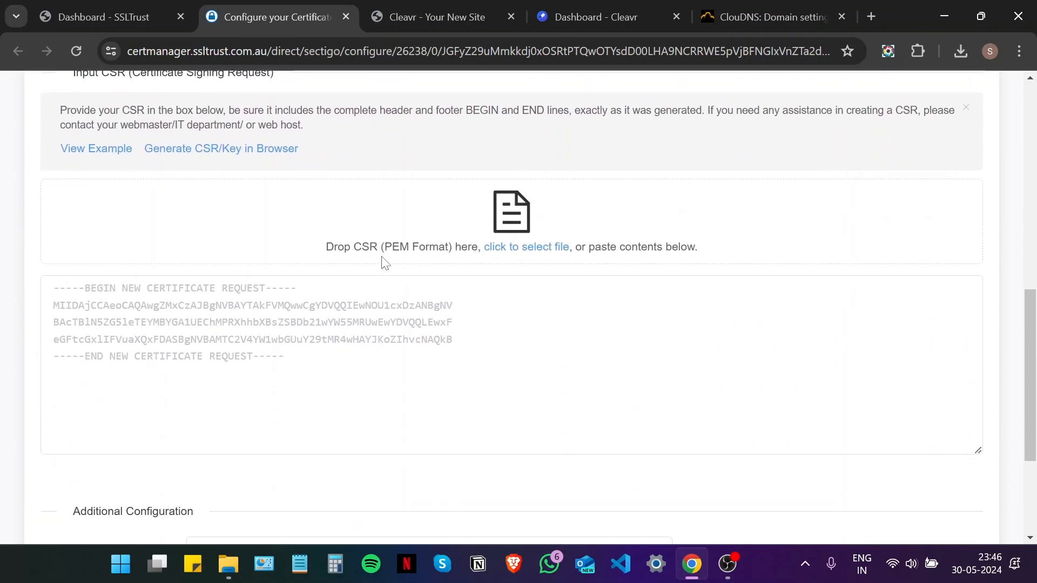
left_click(944, 15)
- Copy the full CSR text from the csr file in Notepad and paste it into SSLTrust's CSR box
left_click(456, 372)
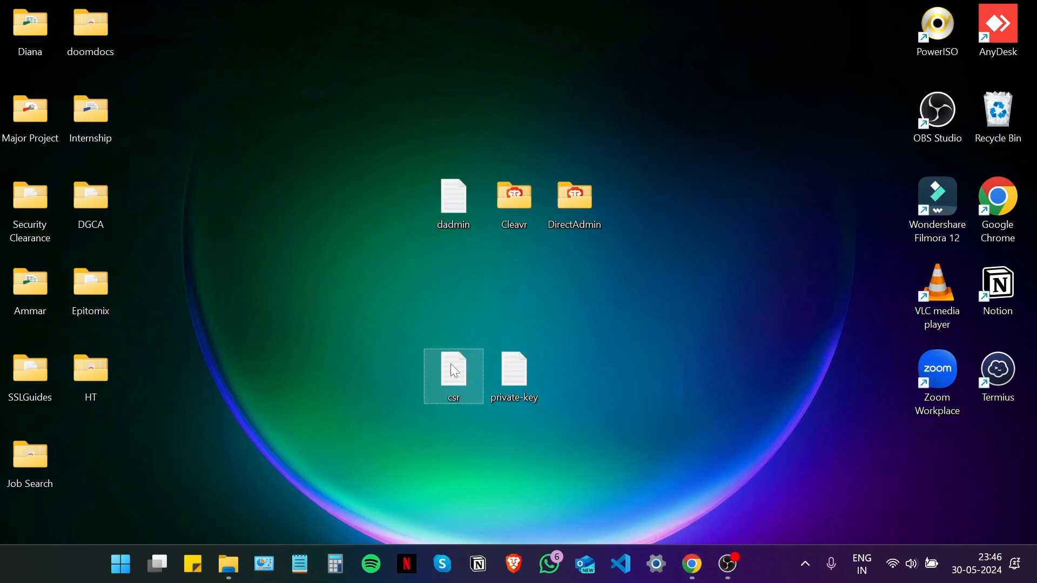
double_click(455, 372)
left_click_drag(229, 290, 11, 62)
right_click(134, 109)
left_click(173, 195)
left_click(942, 12)
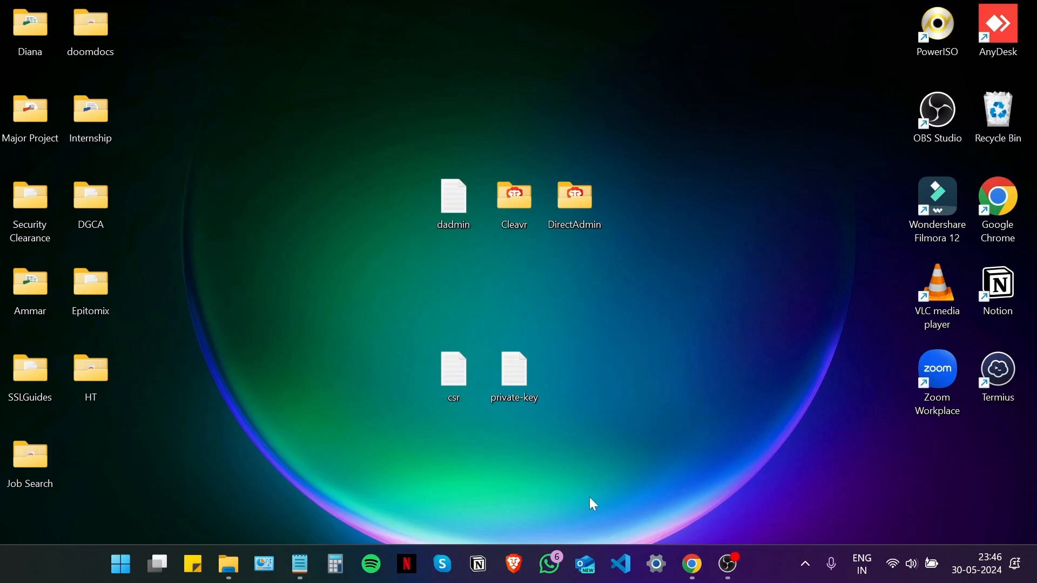
left_click(692, 569)
left_click(511, 373)
key("ctrl+v")
- Verify the pasted sslguides.com.au CSR, select nginx as server type, and continue to contacts
scroll(504, 326, "down", 4)
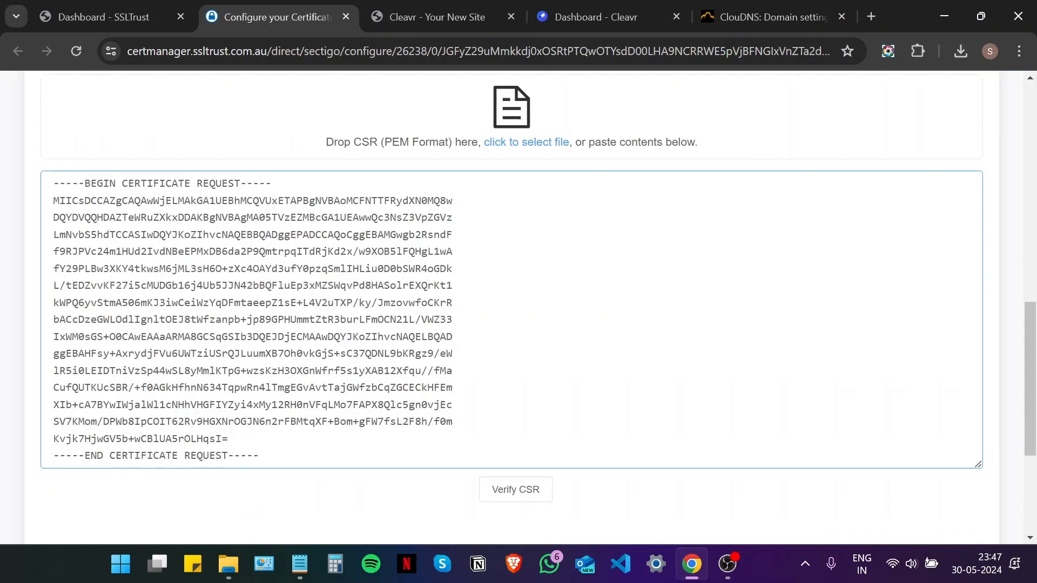
left_click(504, 328)
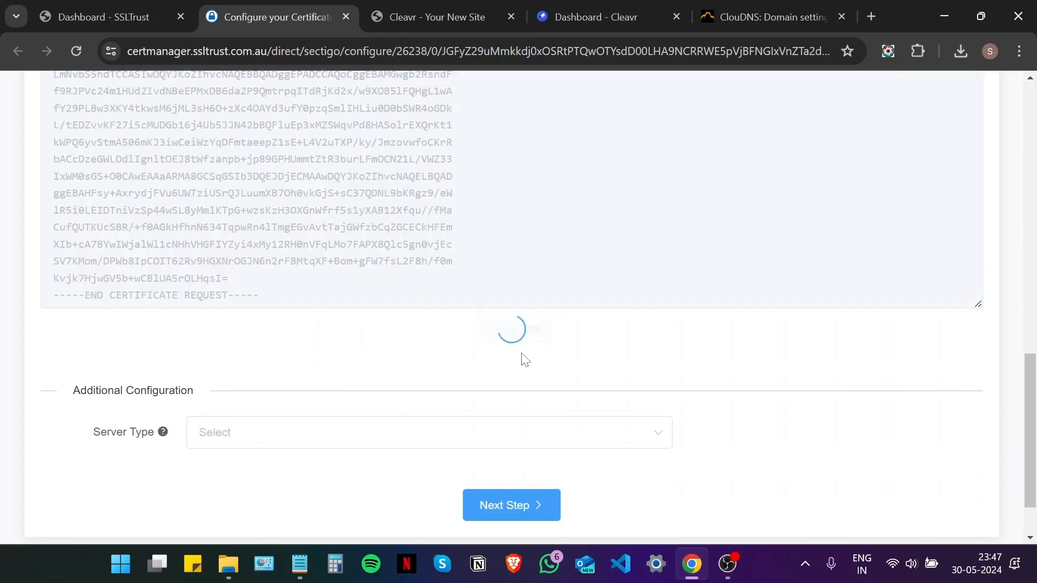
scroll(355, 340, "down", 2)
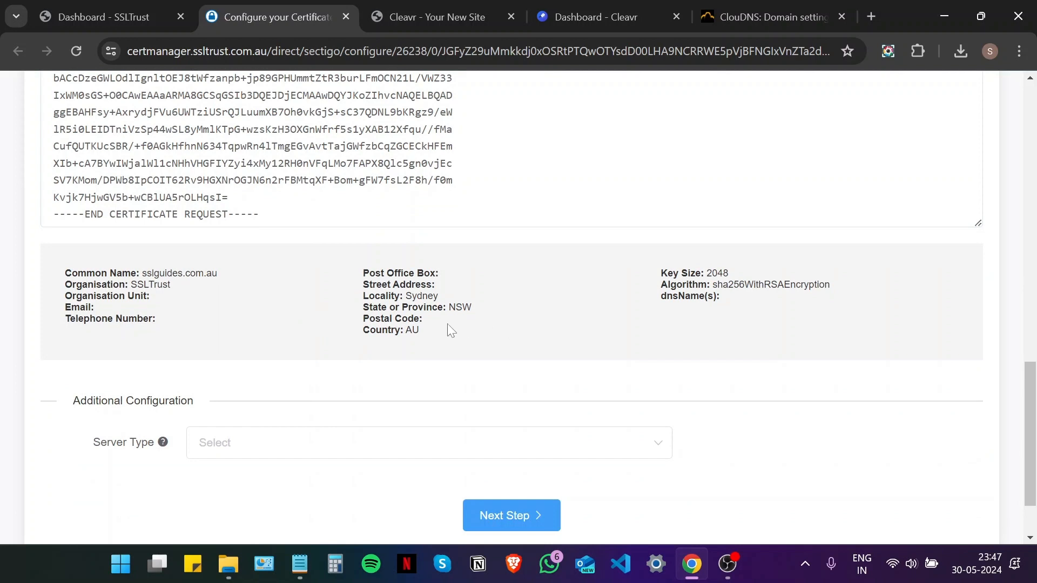
scroll(449, 323, "down", 2)
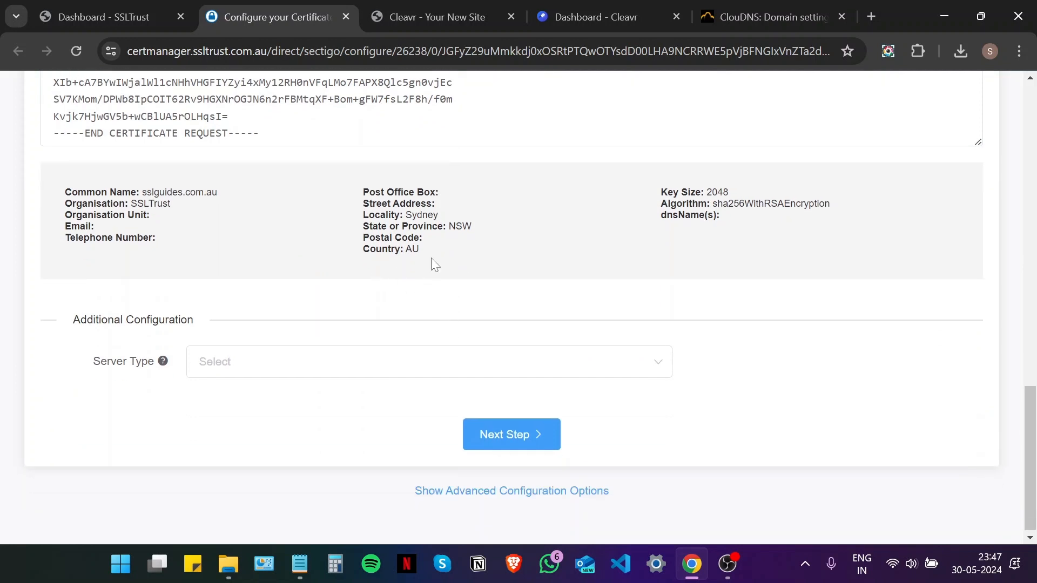
left_click(322, 369)
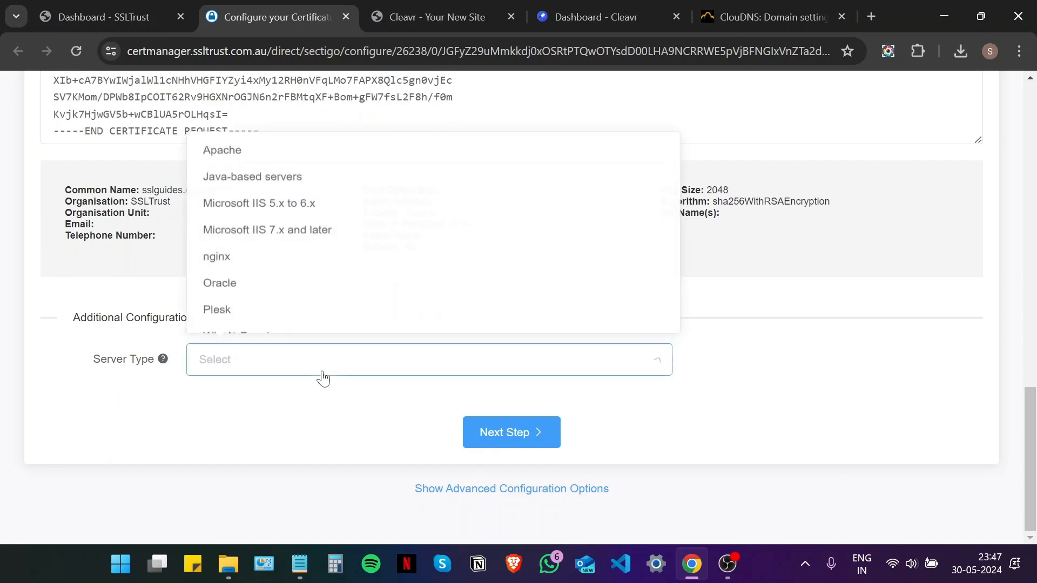
left_click(264, 256)
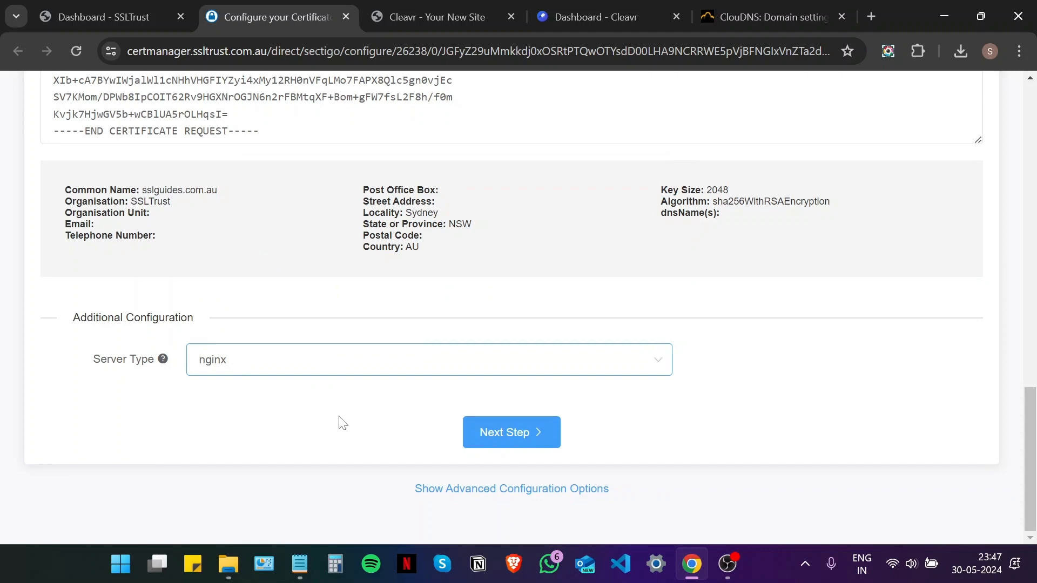
left_click(521, 453)
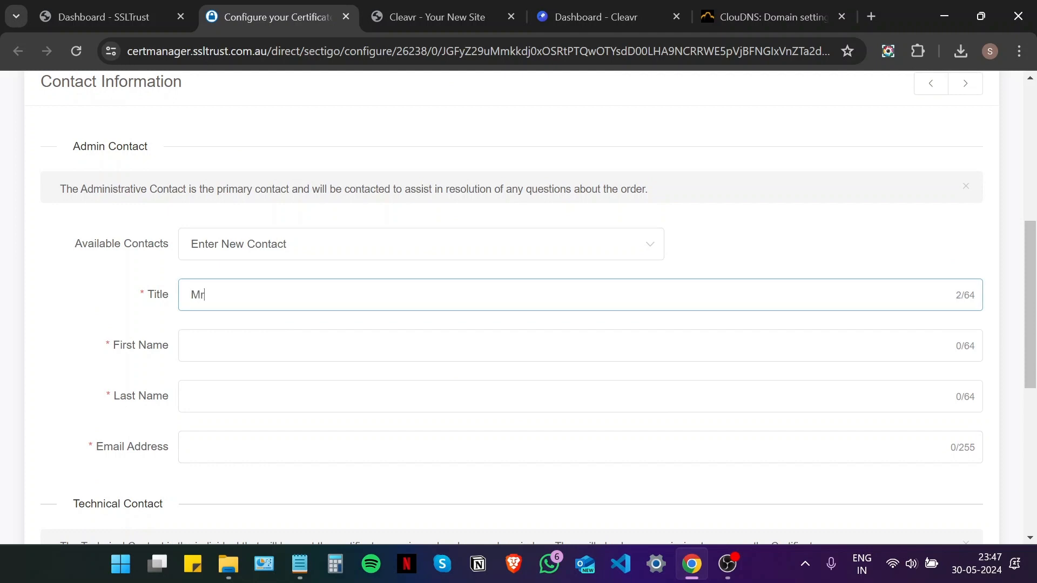
- Enter the admin contact's title, first and last name, and e-mail address
type(".")
key("Tab")
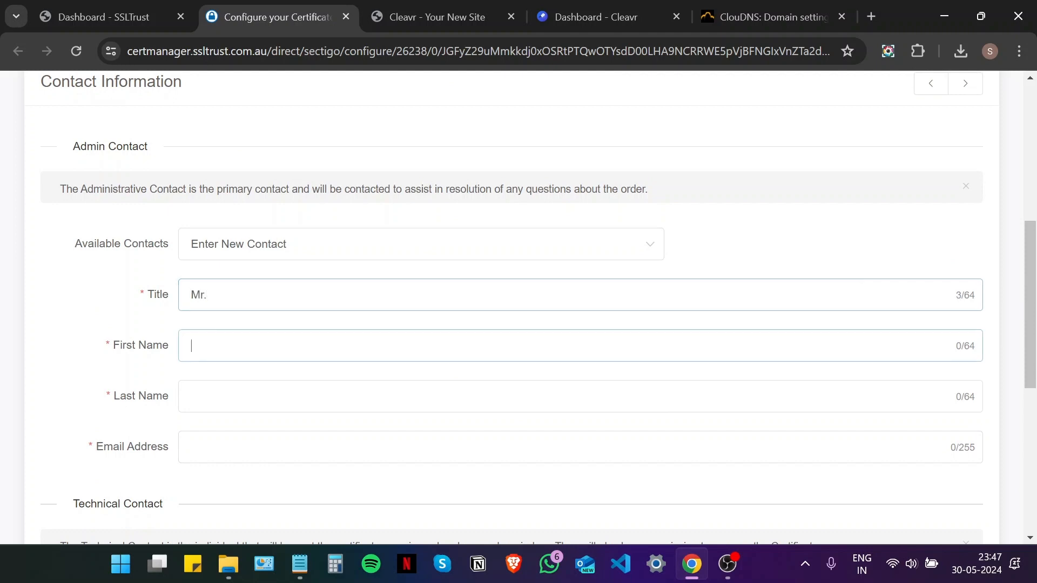
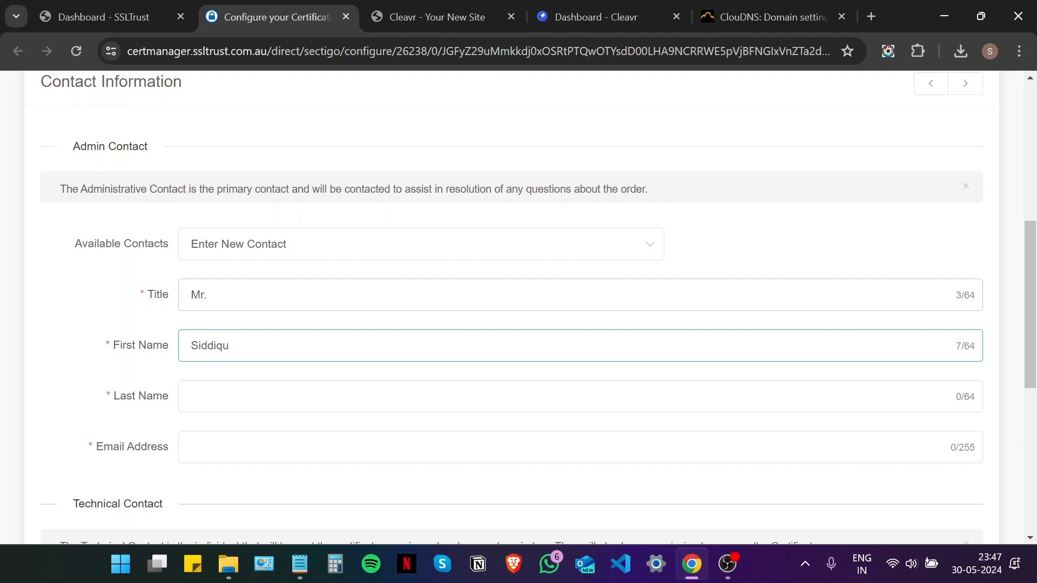
key("Tab")
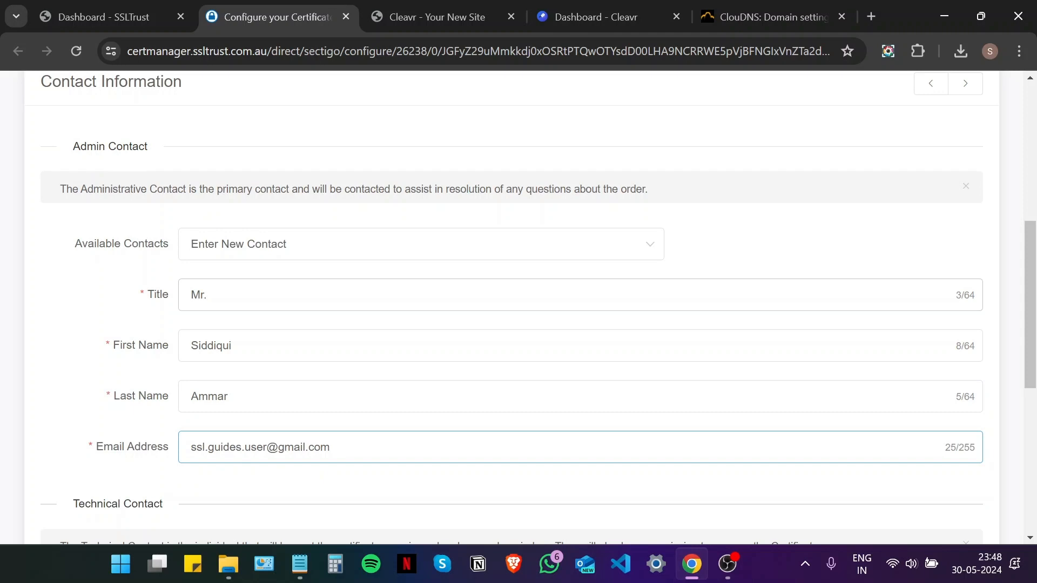
- Set the technical contact to Use Admin Contact and proceed to domain validation
scroll(275, 285, "down", 6)
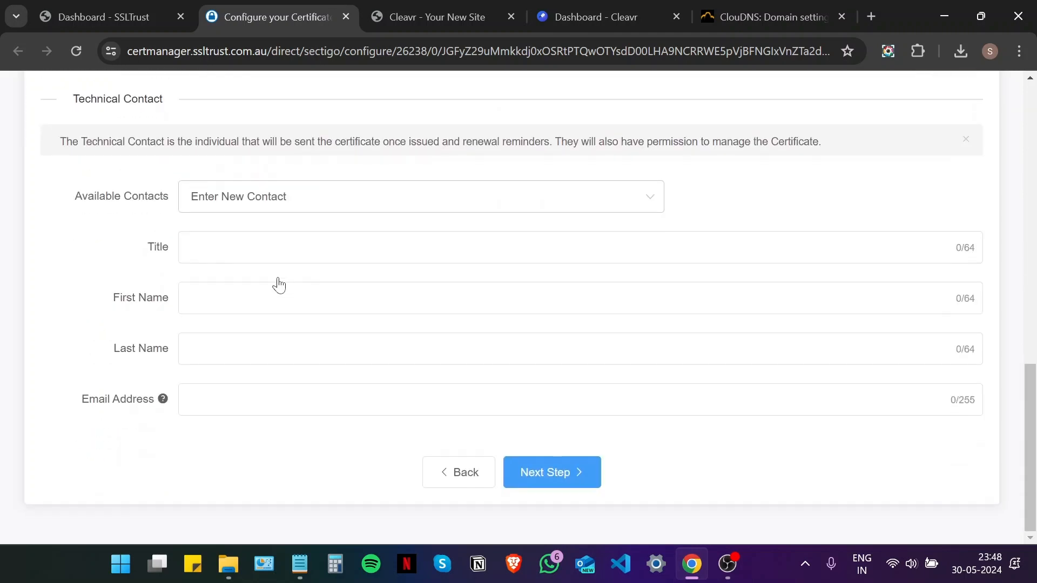
left_click(241, 208)
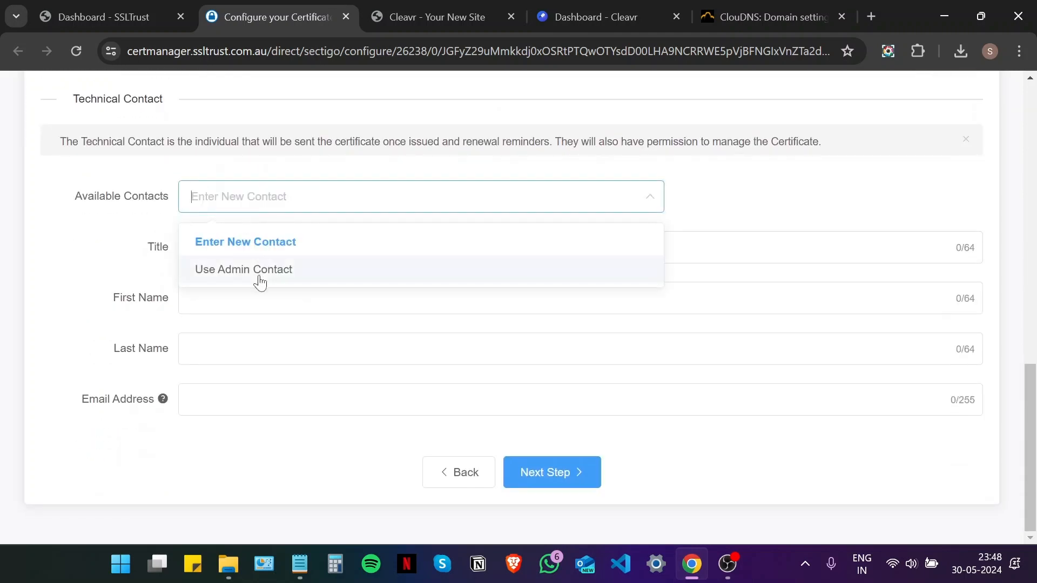
left_click(260, 281)
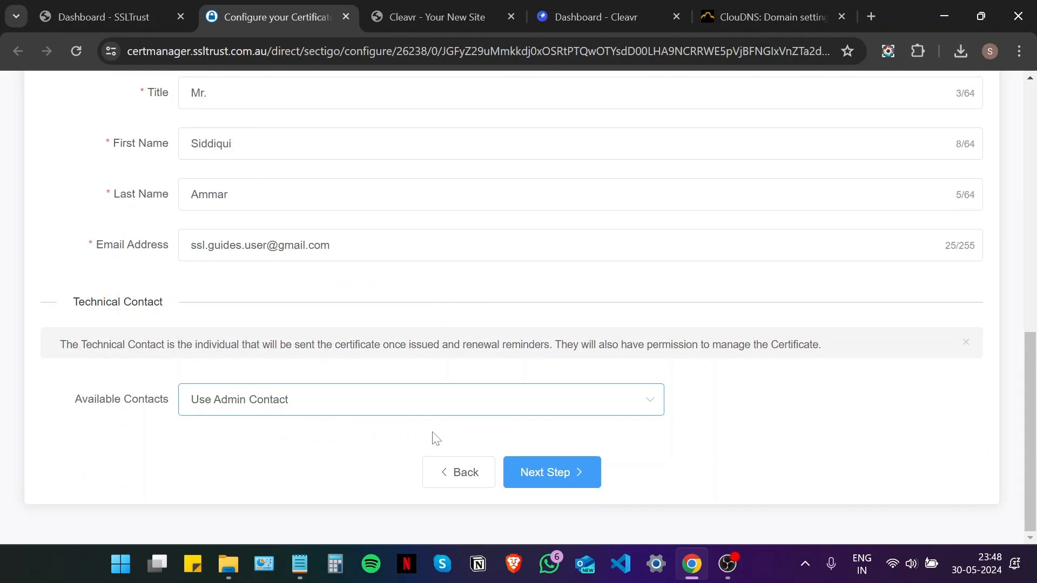
left_click(572, 481)
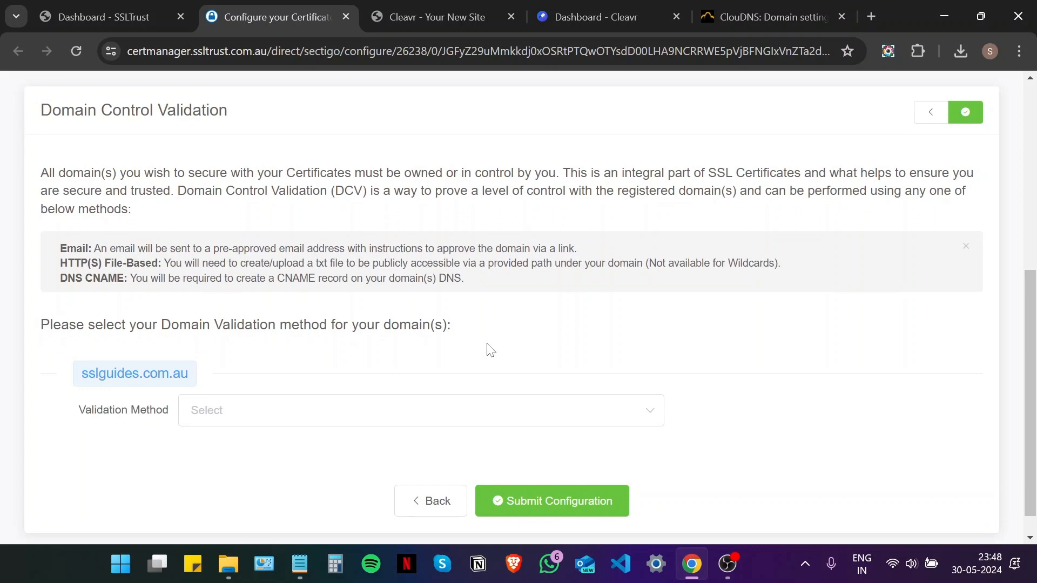
- Choose Email validation for sslguides.com.au and review the available approver addresses
scroll(491, 350, "up", 6)
scroll(449, 177, "down", 6)
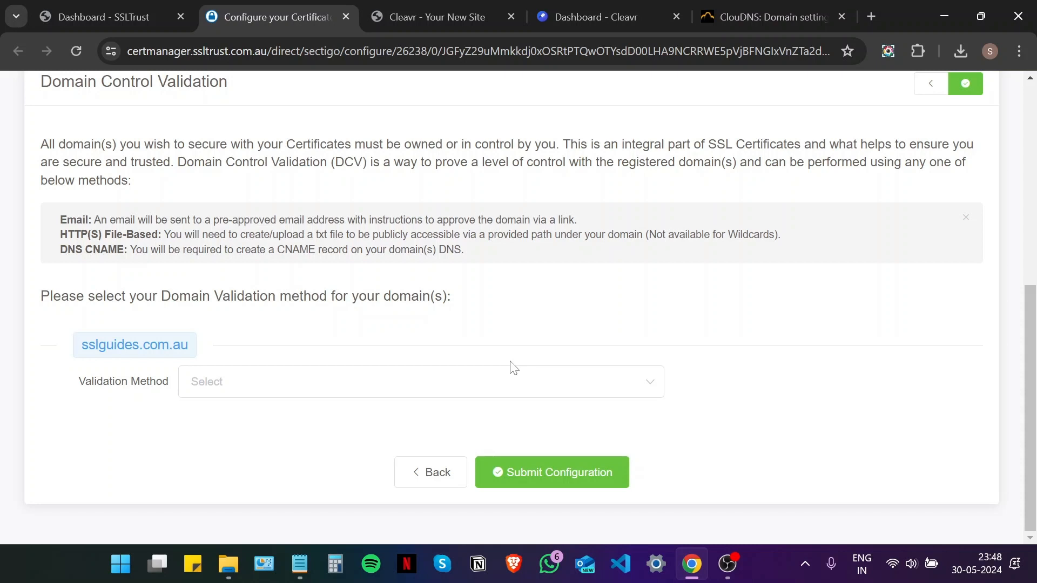
left_click(382, 387)
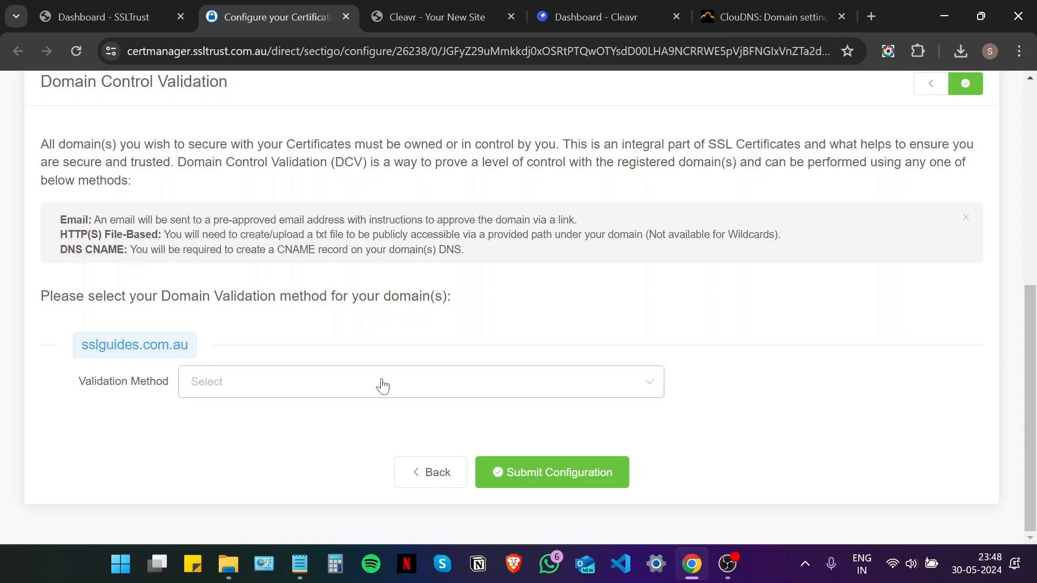
left_click(224, 429)
left_click(224, 430)
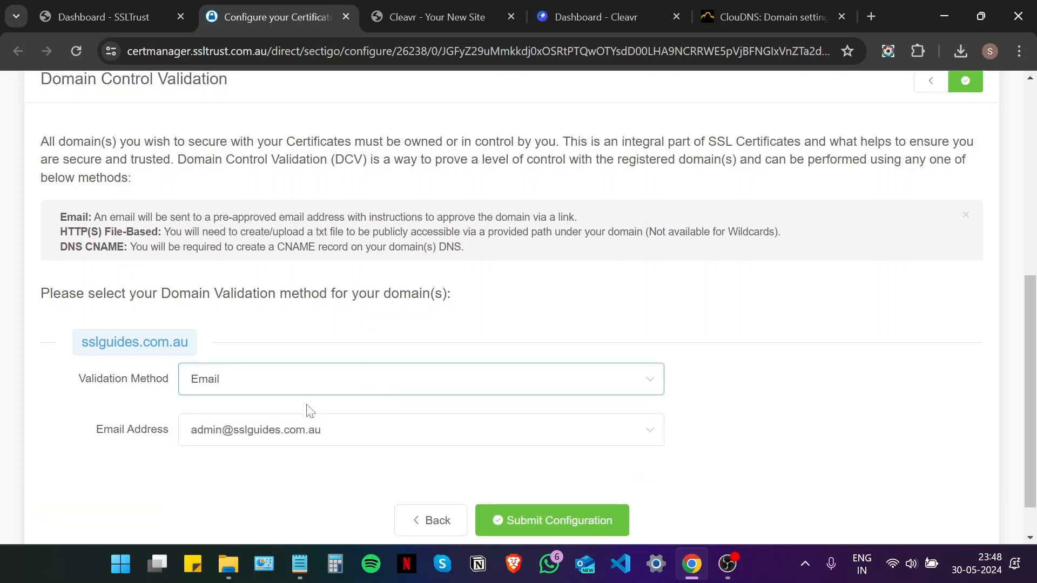
scroll(306, 398, "down", 1)
left_click(312, 390)
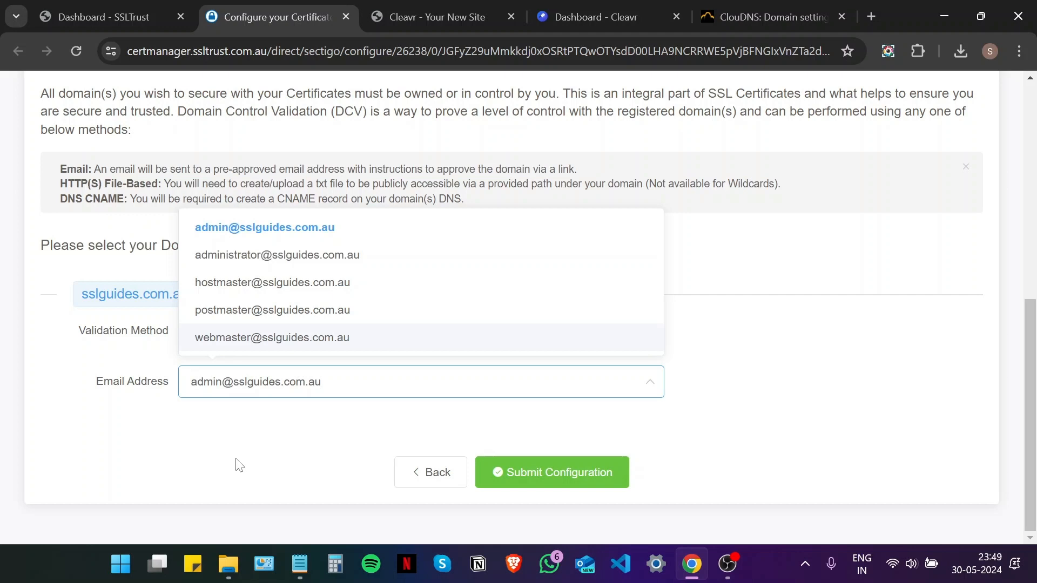
left_click(54, 411)
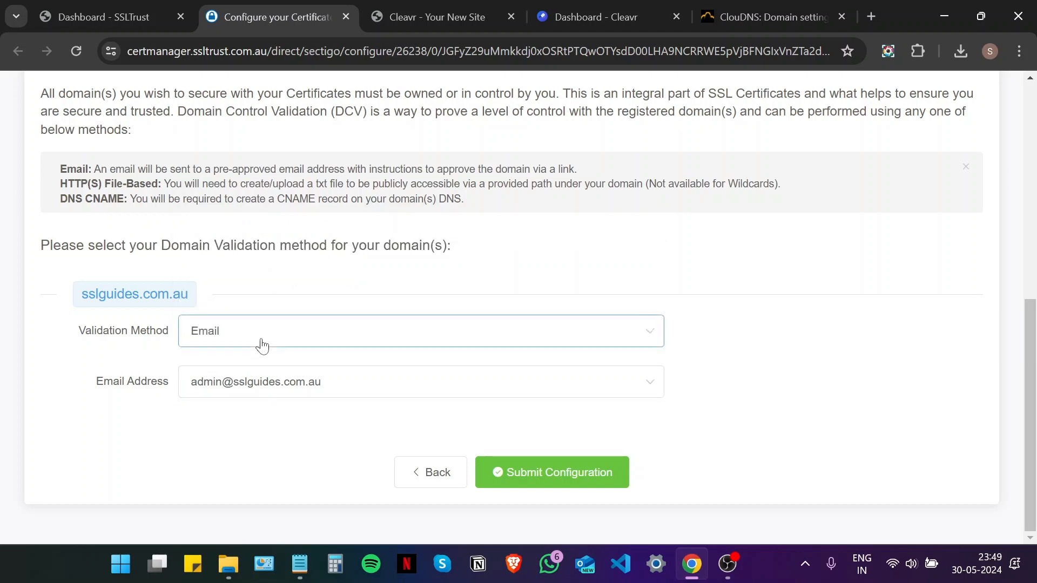
left_click(262, 346)
- Show the HTTP File method's hash file name, file contents and /.well-known/pki-validation/ path
left_click(239, 414)
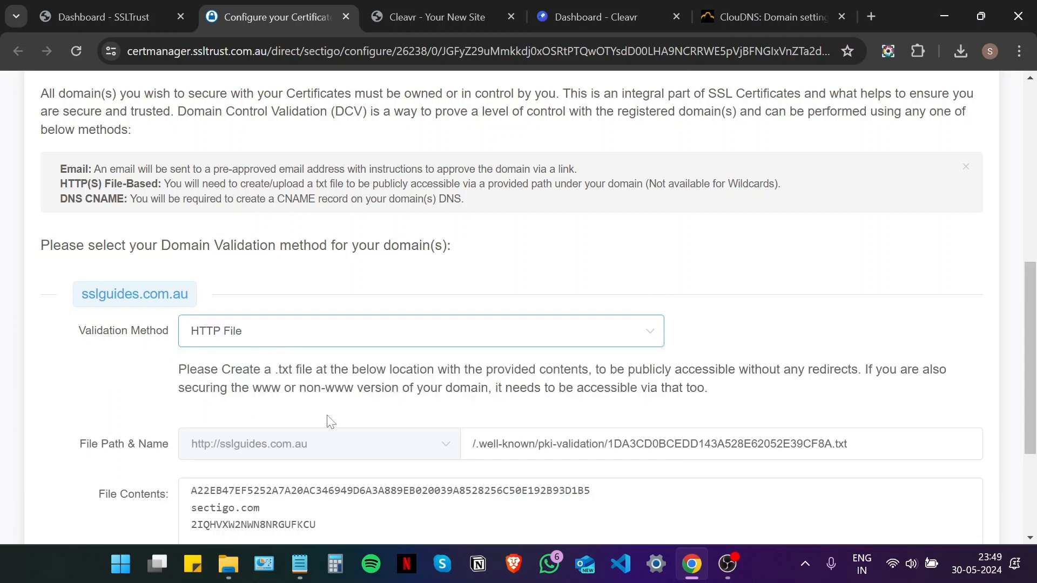
scroll(331, 422, "down", 3)
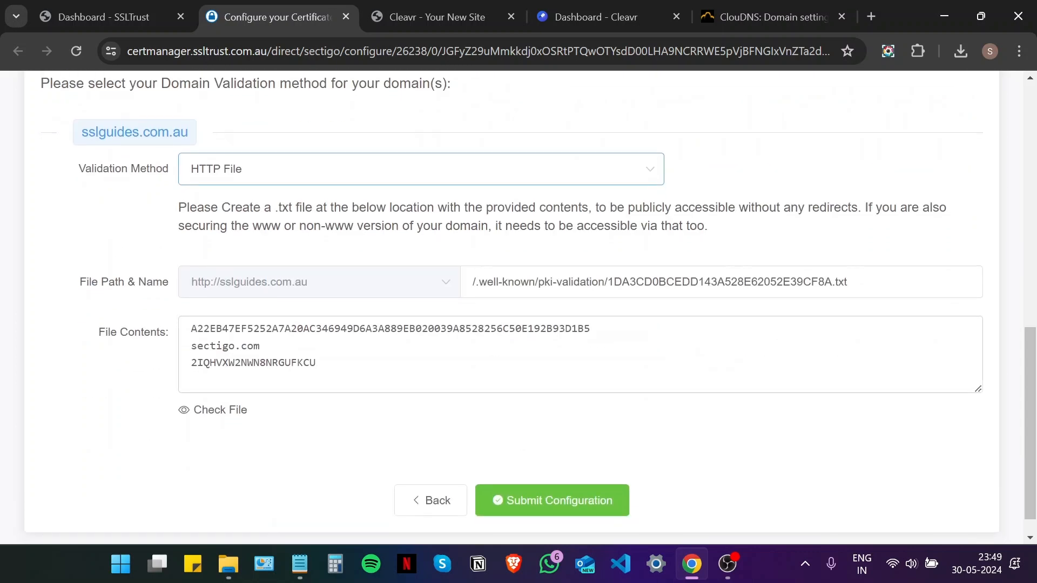
left_click_drag(832, 281, 608, 281)
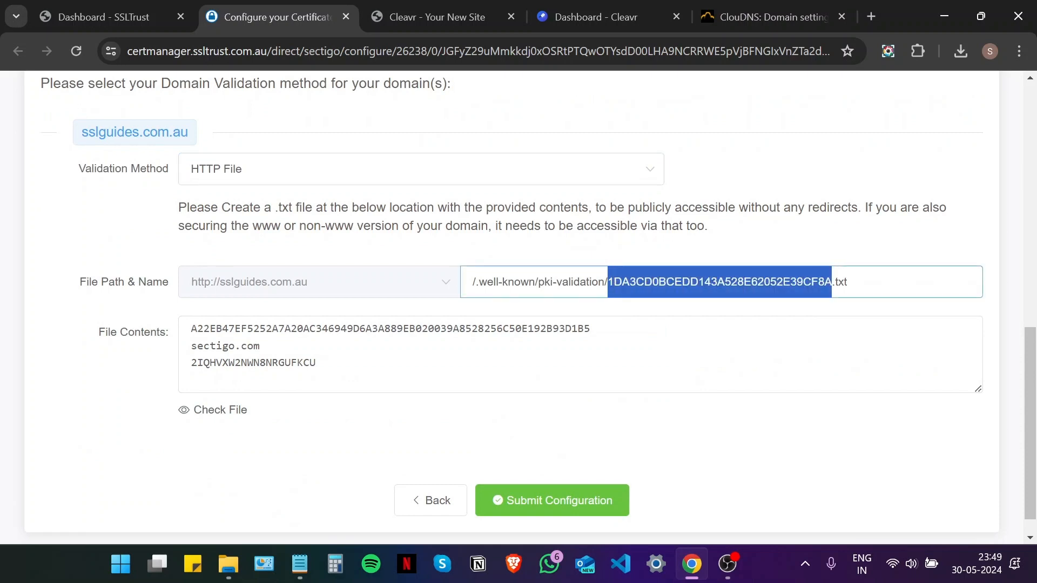
left_click_drag(319, 363, 156, 337)
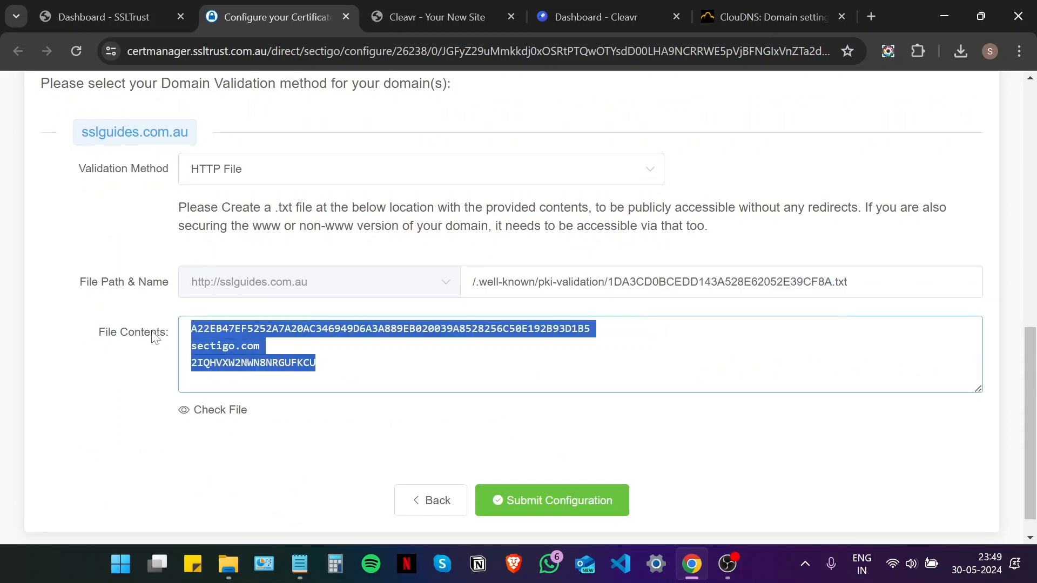
left_click(349, 258)
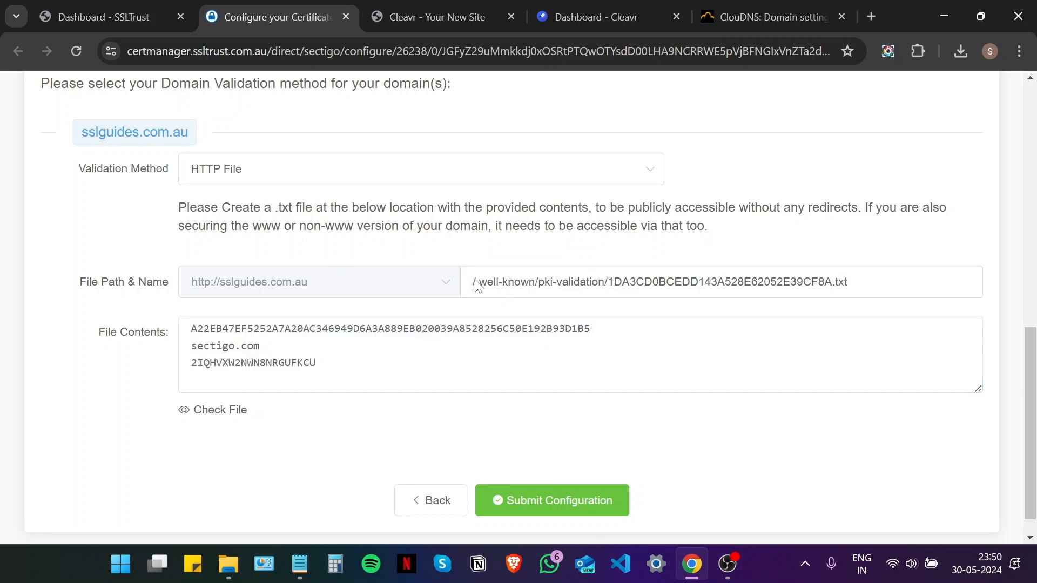
left_click_drag(538, 282, 454, 291)
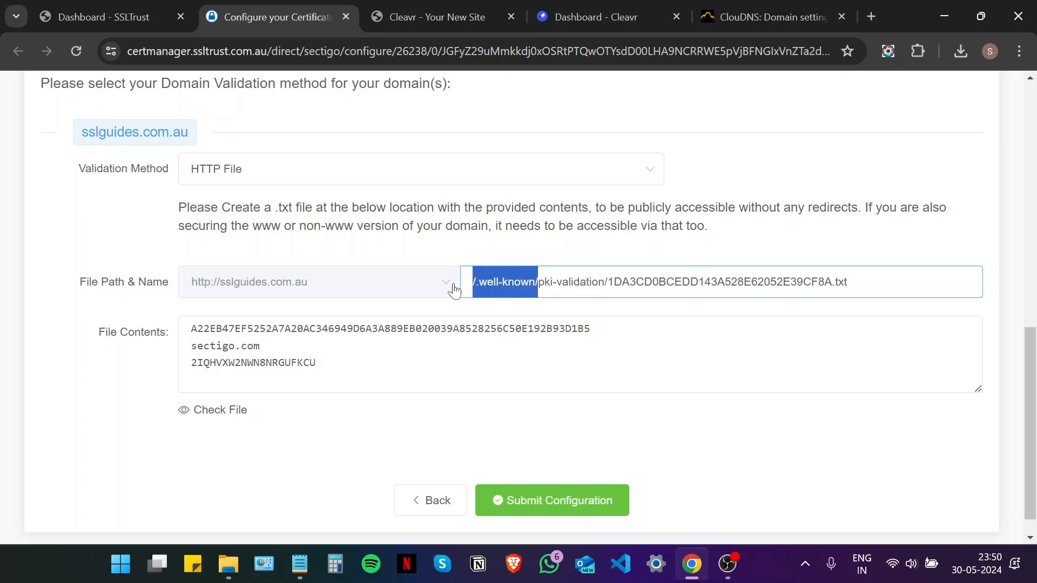
left_click(542, 244)
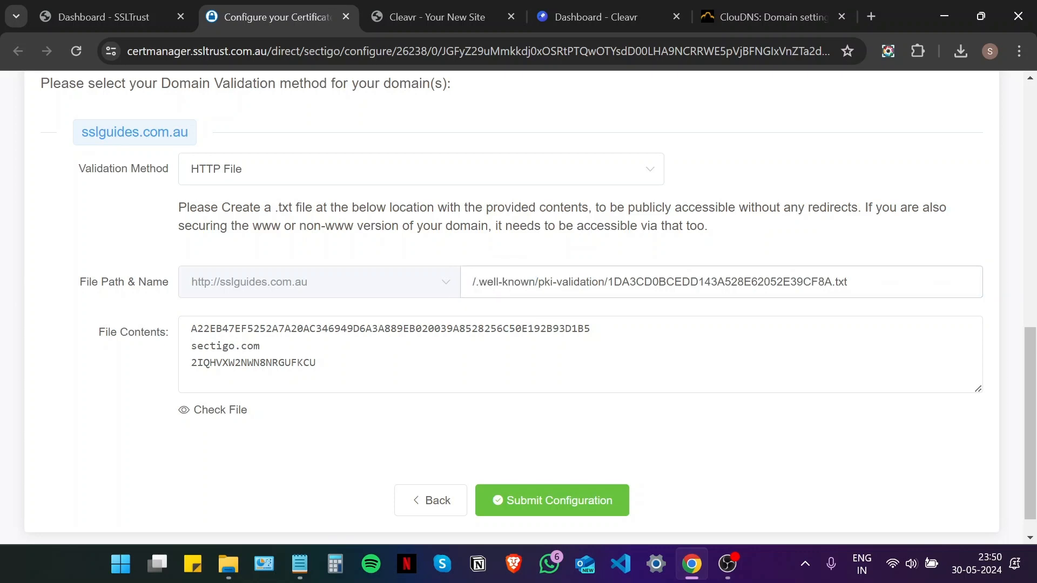
left_click_drag(608, 282, 538, 282)
left_click(448, 255)
- Switch the validation method to CNAME and bring up the ClouDNS records for sslguides.com.au
left_click(254, 176)
left_click(261, 293)
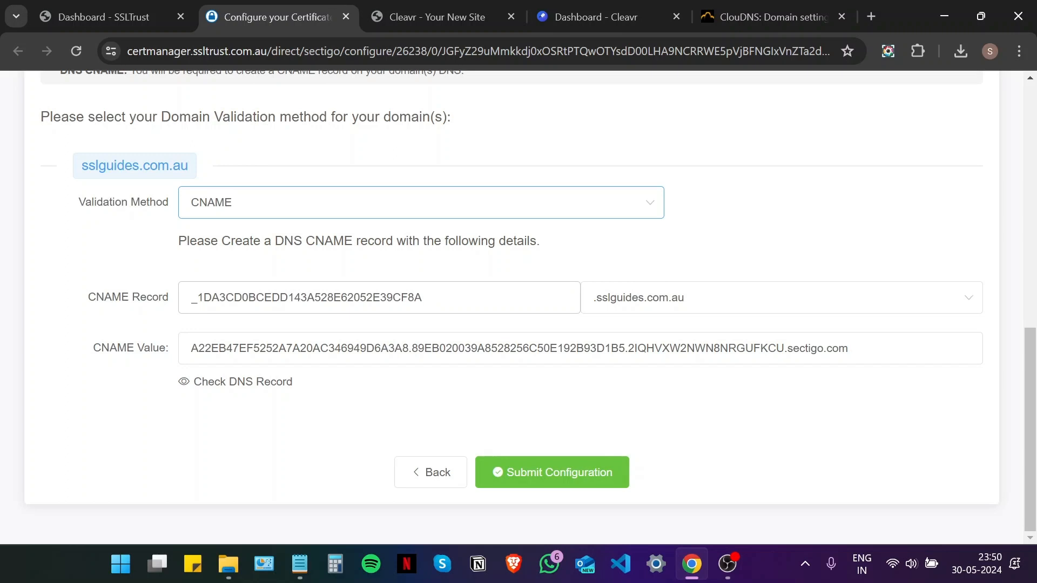
left_click_drag(767, 17, 432, 17)
scroll(331, 145, "down", 3)
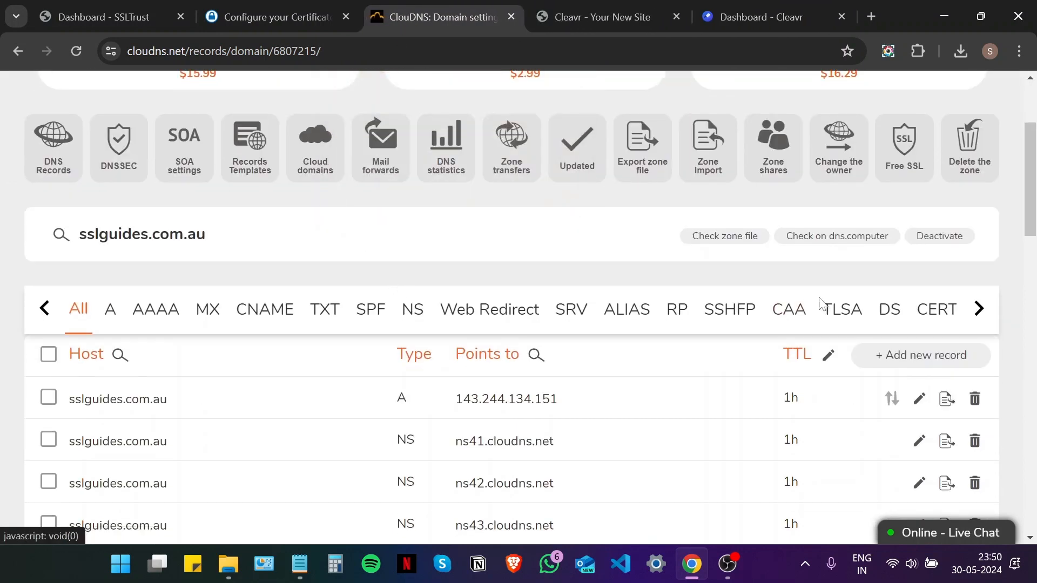
- Start a new ClouDNS record with the type set to CNAME
scroll(810, 270, "down", 2)
left_click(864, 273)
left_click(353, 244)
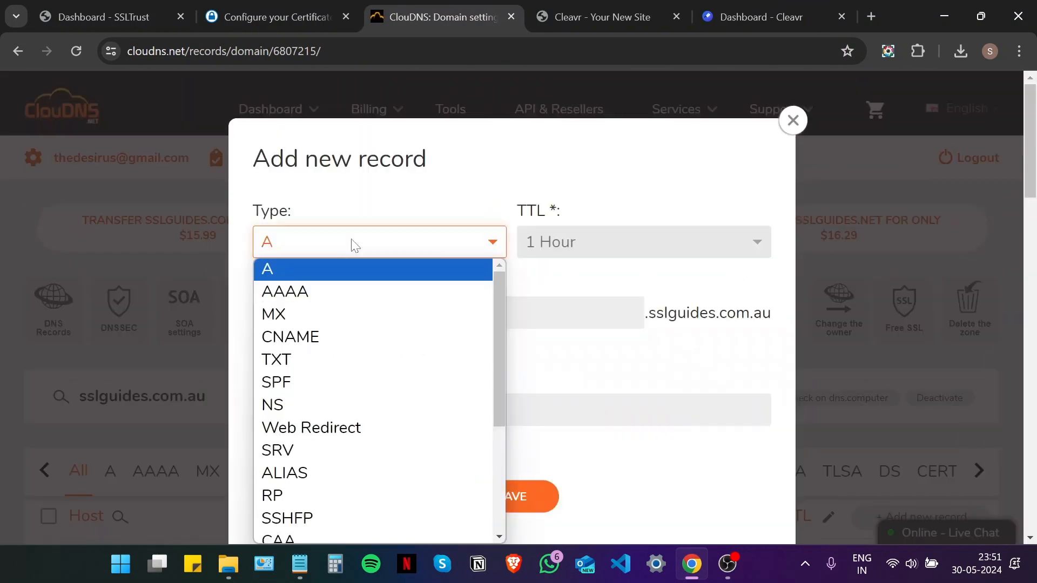
left_click(352, 338)
- Copy the CNAME record name _1DA3CD0BCEDD143A528E62052E39CF8A from SSLTrust into the Host field
left_click(270, 17)
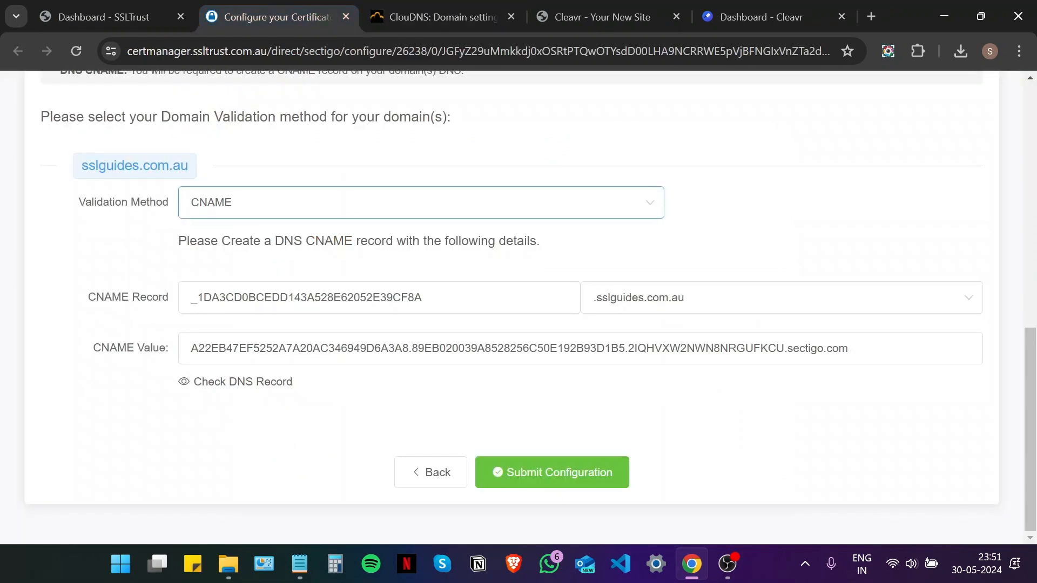
left_click_drag(426, 298, 154, 296)
right_click(231, 295)
left_click(273, 306)
left_click(438, 17)
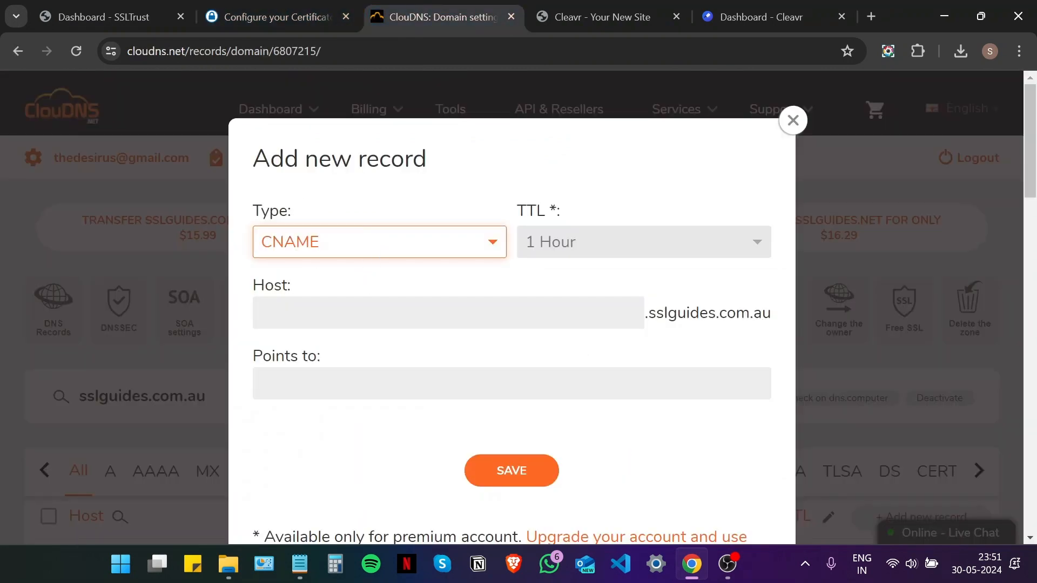
right_click(366, 320)
left_click(393, 196)
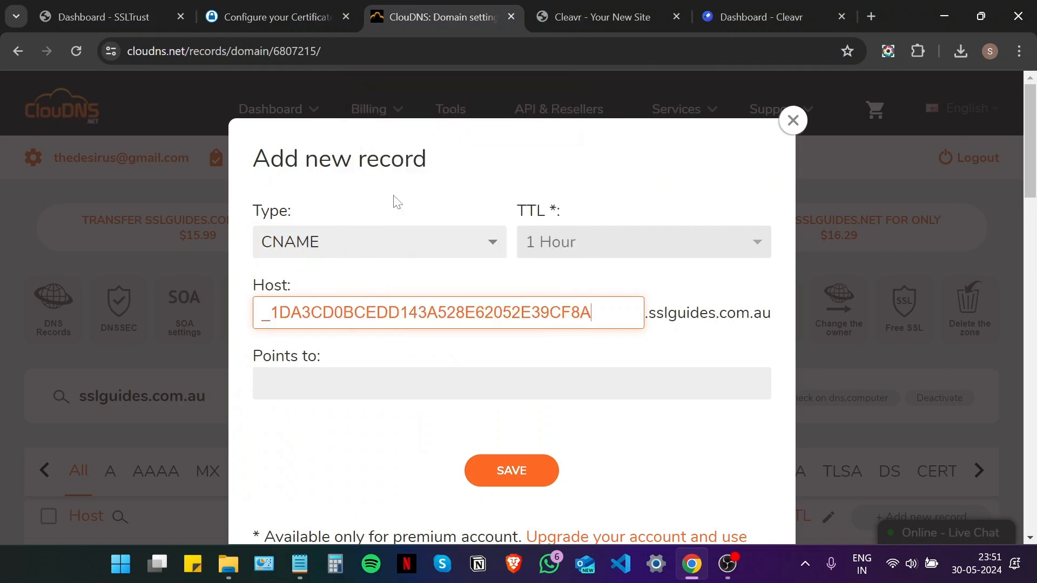
- Copy the Sectigo CNAME value from SSLTrust into the Points to field
left_click(270, 12)
left_click_drag(886, 348, 162, 357)
right_click(203, 353)
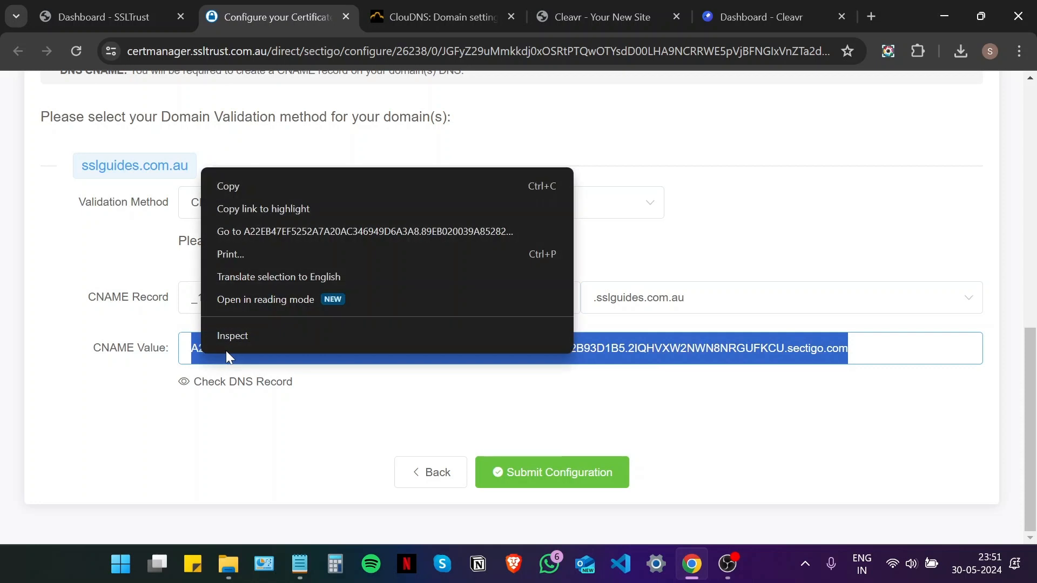
left_click(278, 195)
left_click(437, 17)
right_click(311, 382)
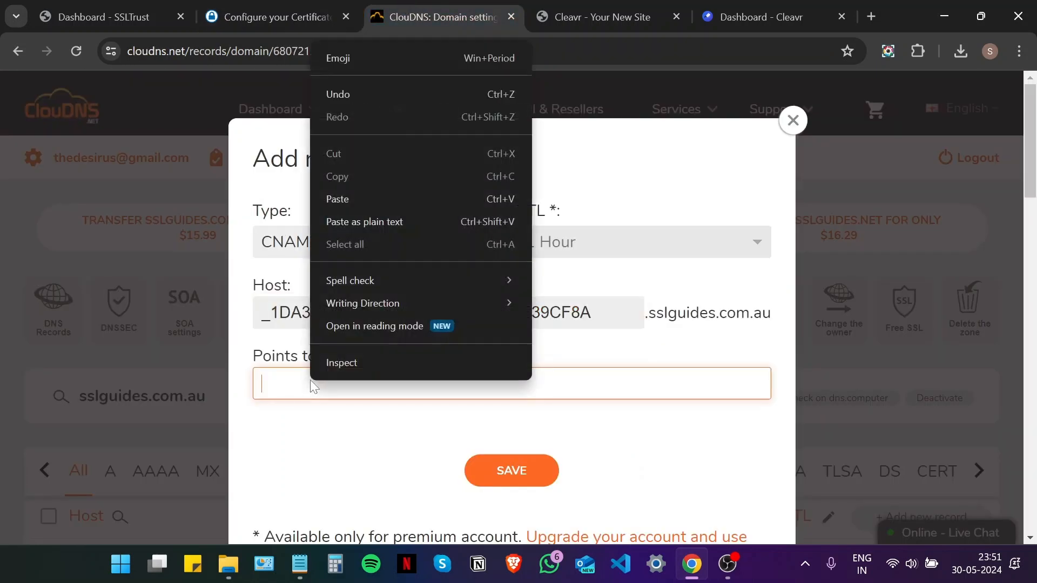
left_click(371, 199)
- Save the new CNAME record and return to the SSLTrust certificate configuration page
scroll(508, 312, "down", 2)
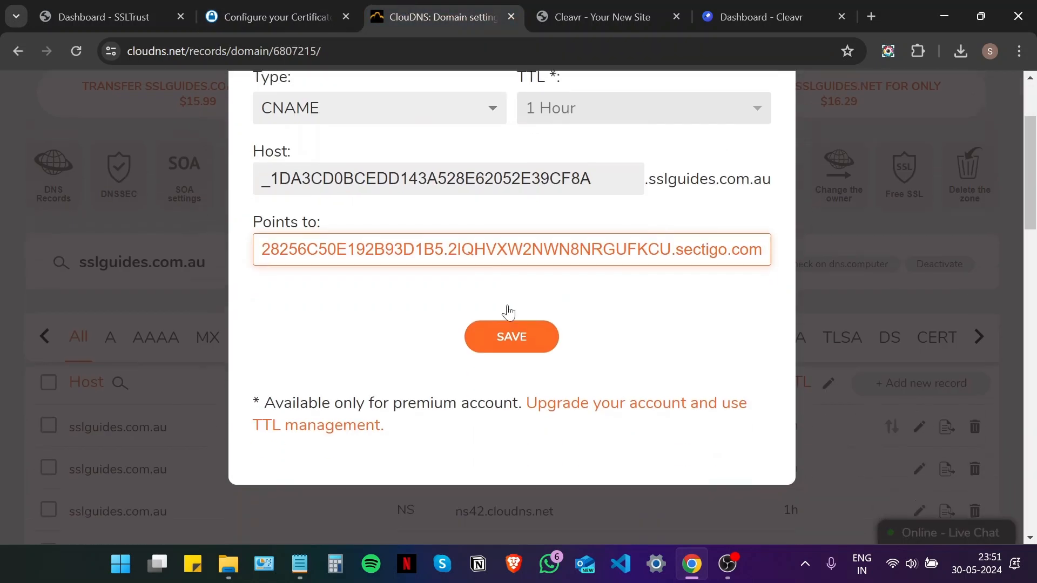
left_click(509, 311)
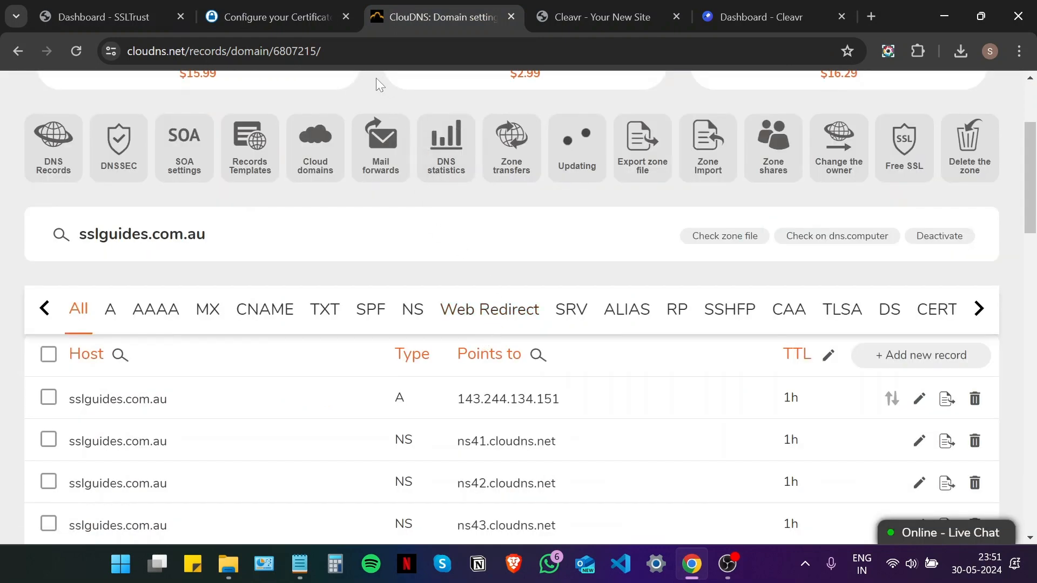
left_click(331, 19)
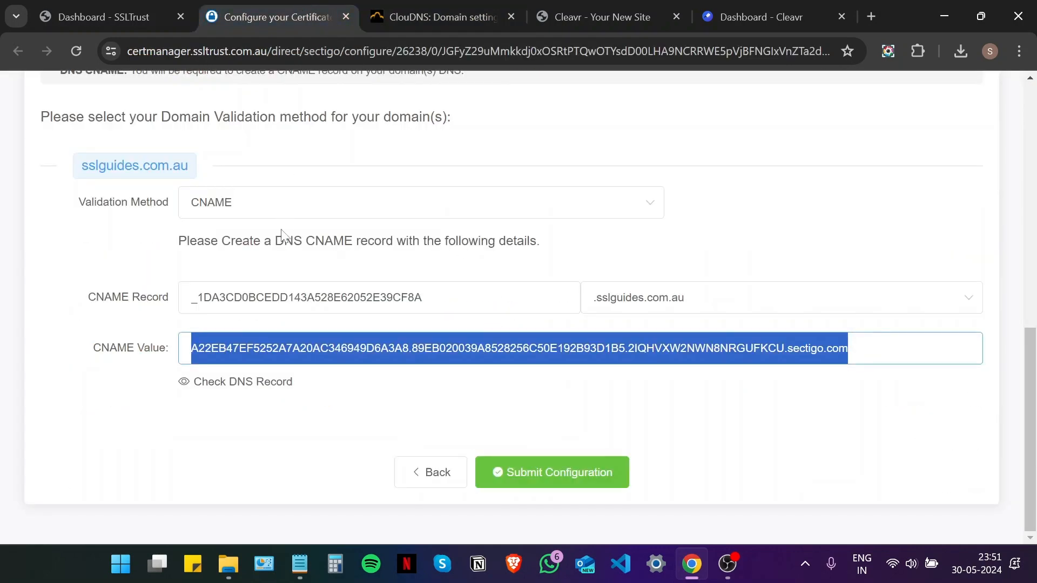
left_click(224, 452)
- Run the DNS Checker CNAME lookup, which shows the record unresolved on all 31 servers
left_click(240, 383)
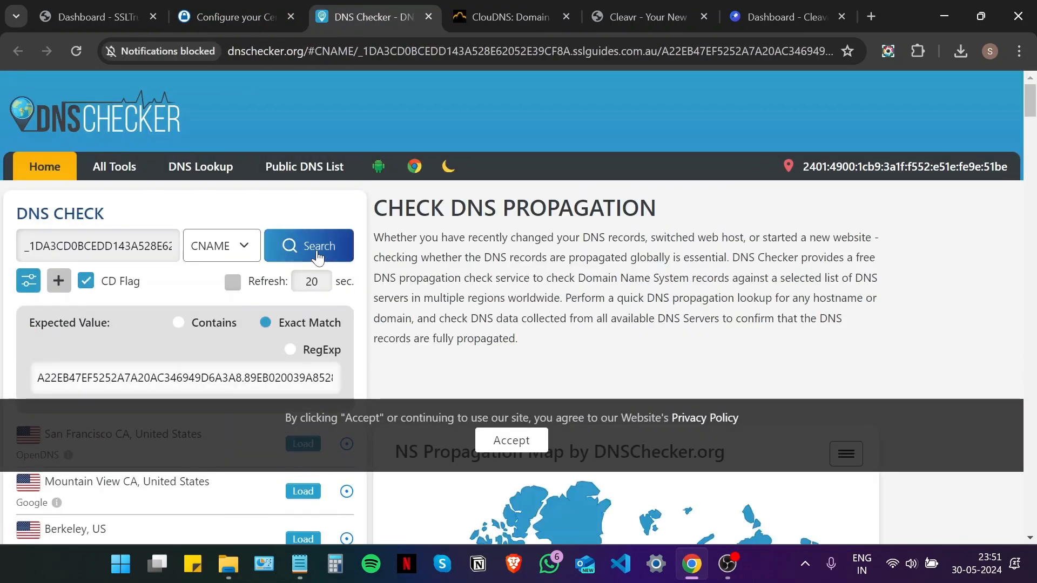
left_click(317, 256)
left_click(504, 440)
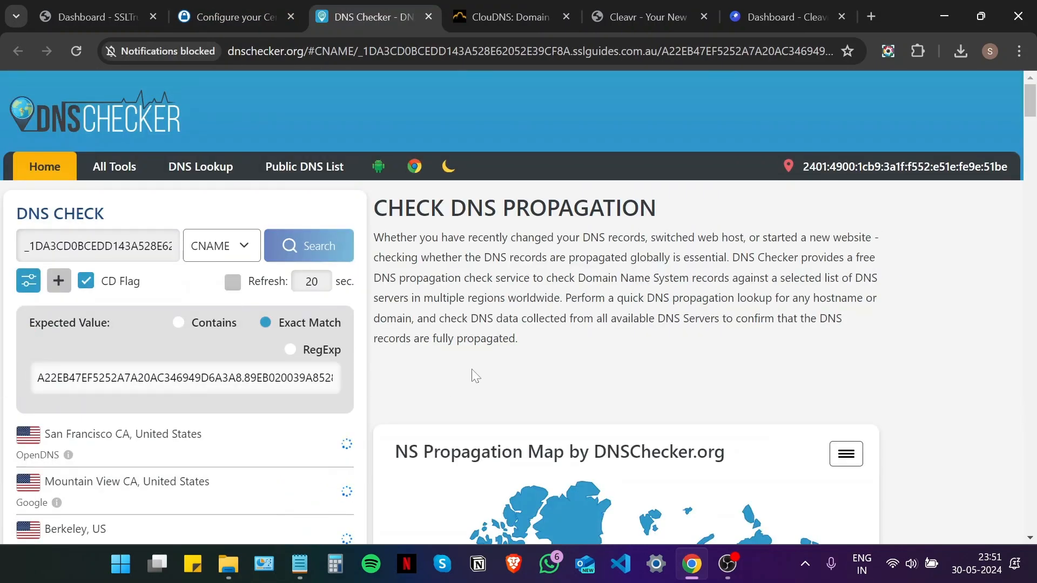
scroll(475, 376, "down", 3)
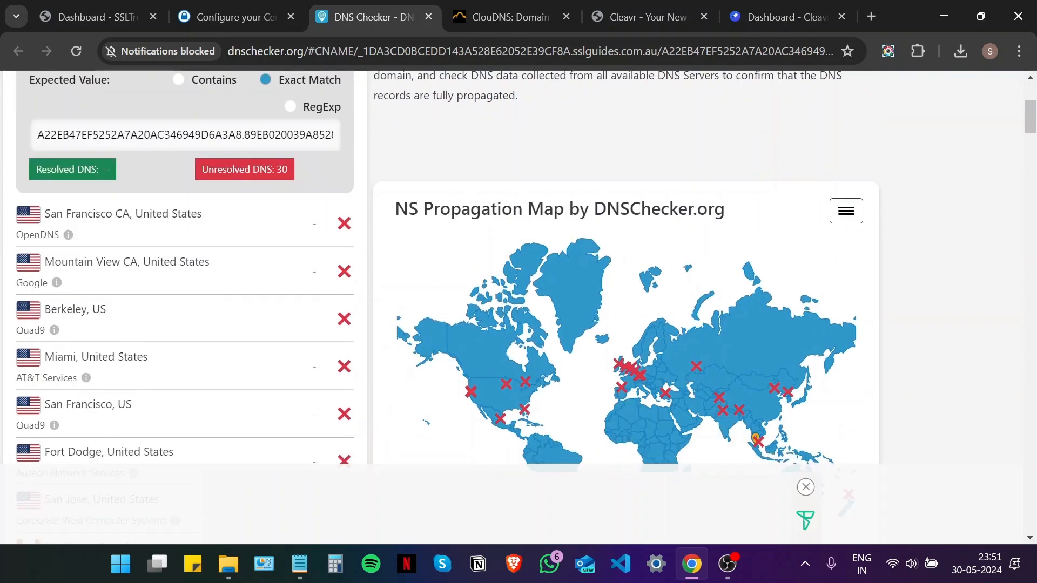
scroll(799, 265, "down", 1)
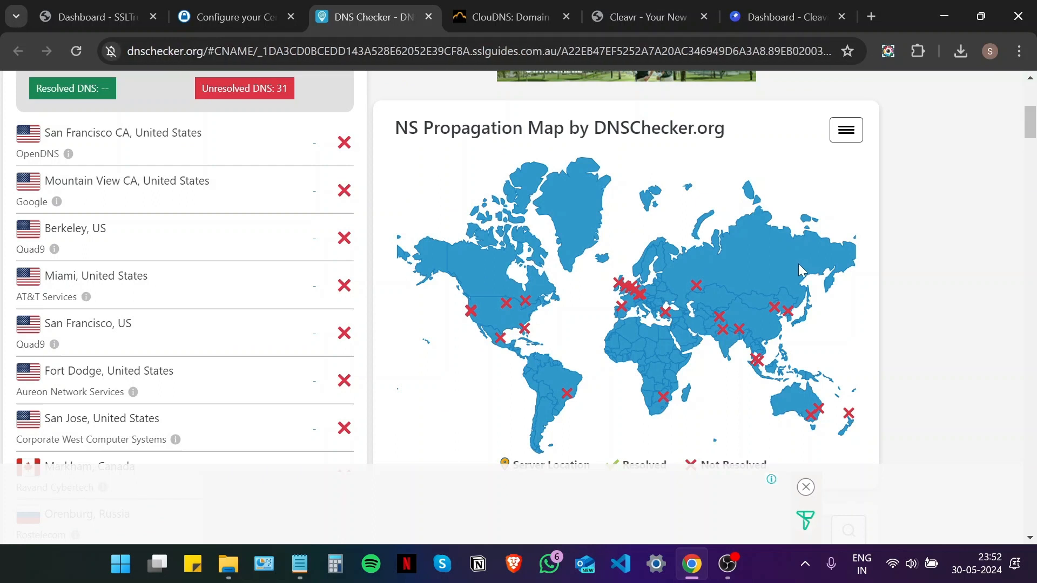
scroll(402, 222, "up", 6)
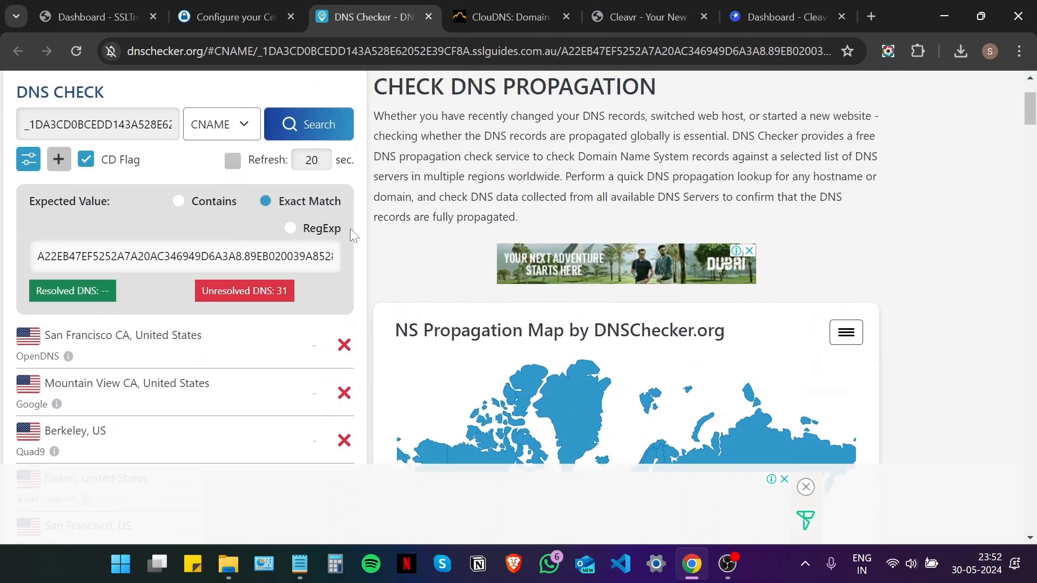
scroll(702, 271, "down", 6)
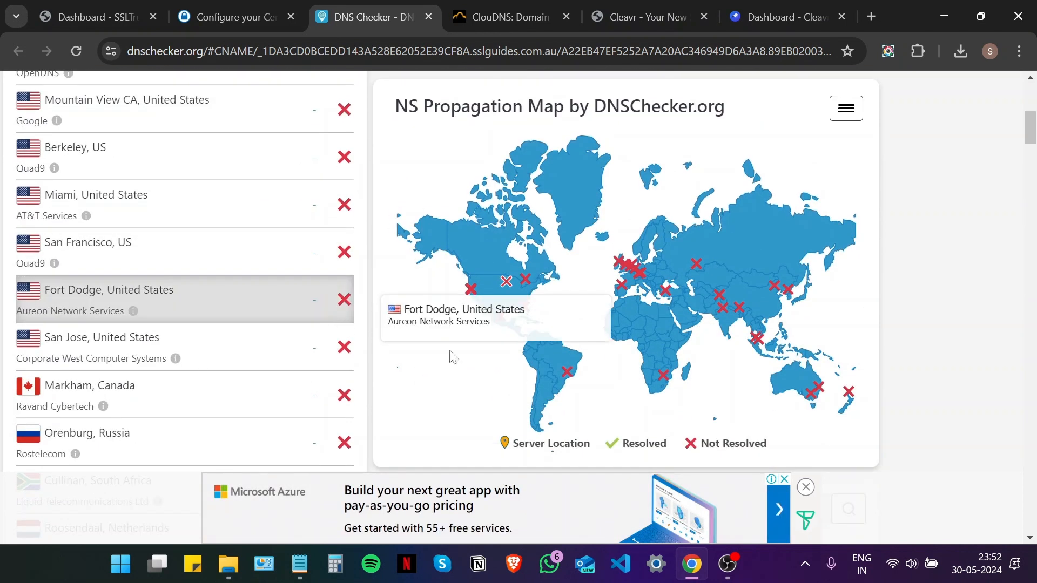
left_click(214, 6)
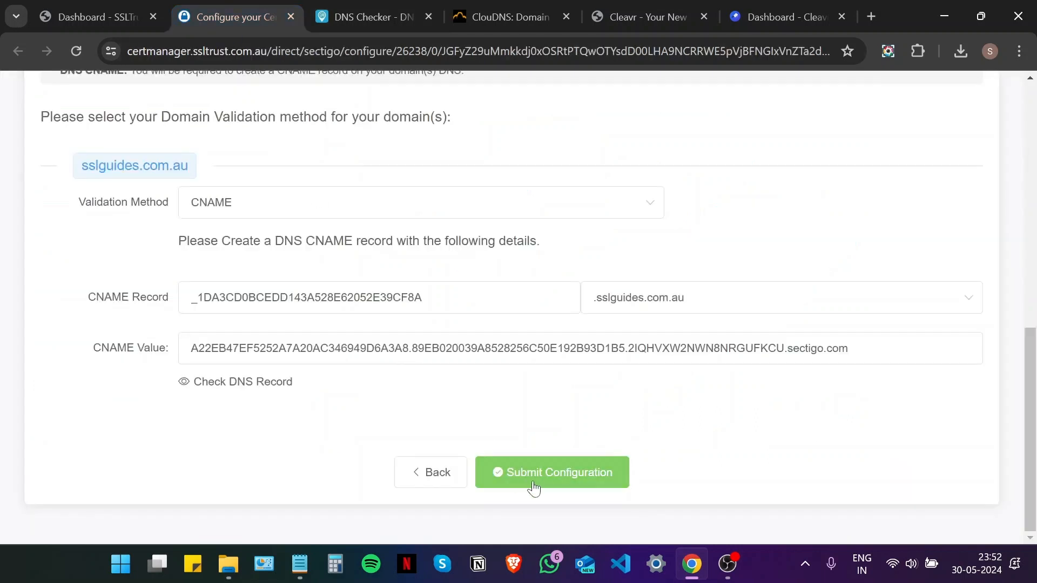
- Submit the CNAME configuration and open the order's validation manager, now Awaiting Validation
left_click(587, 478)
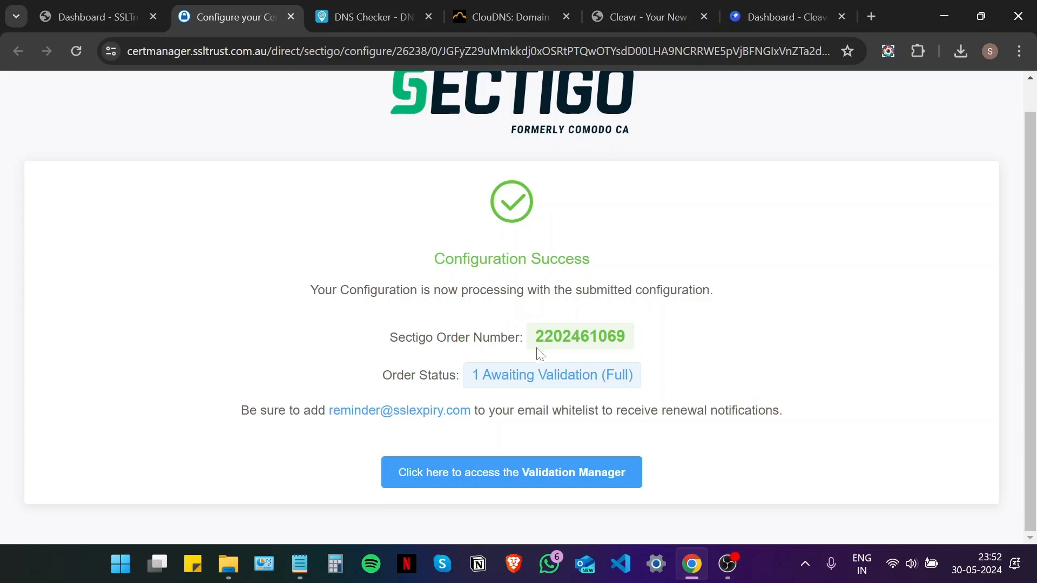
left_click(539, 472)
left_click(251, 17)
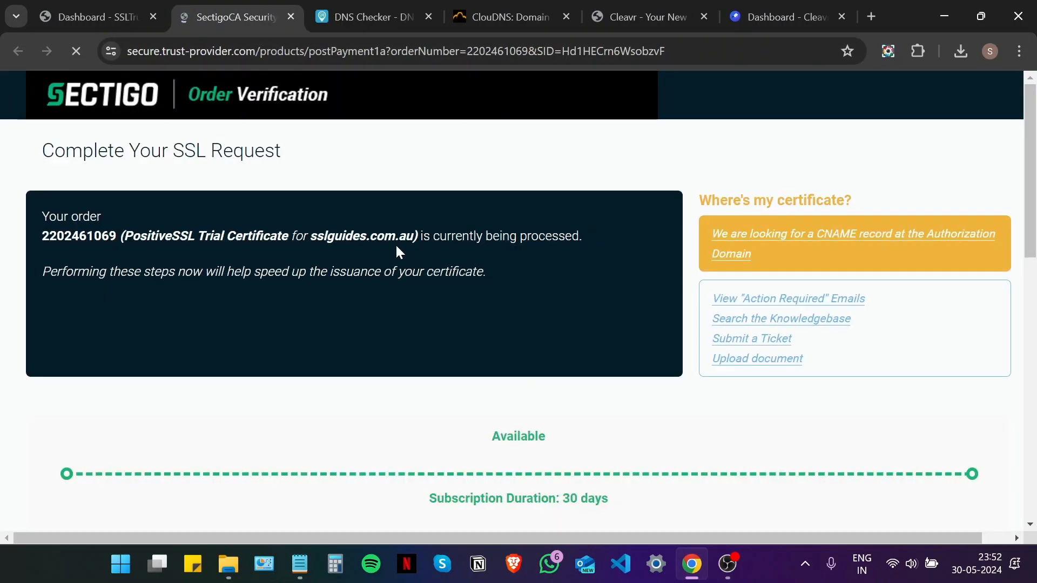
scroll(398, 252, "down", 5)
scroll(398, 252, "down", 3)
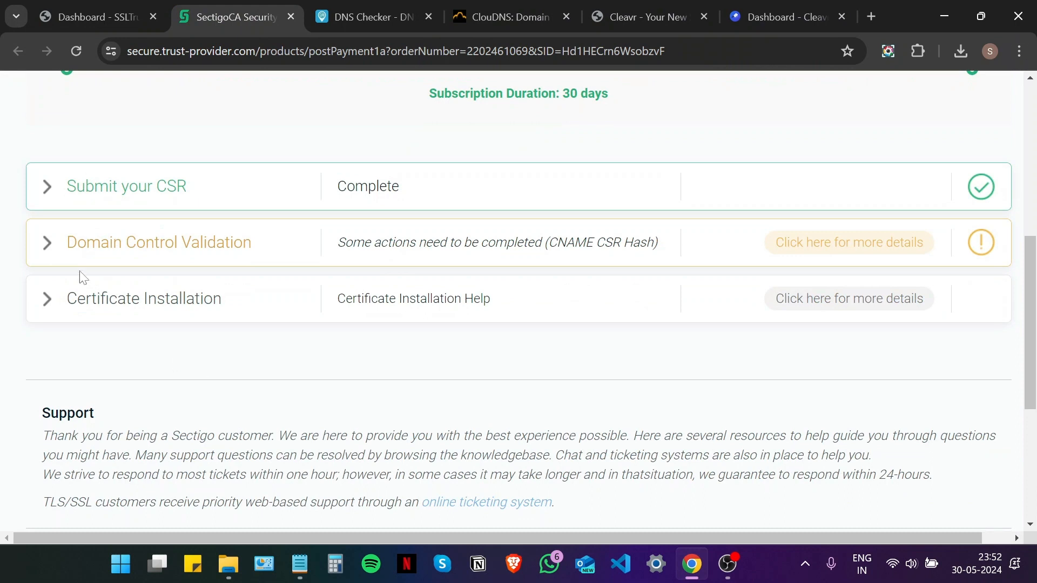
left_click(54, 254)
scroll(106, 264, "down", 5)
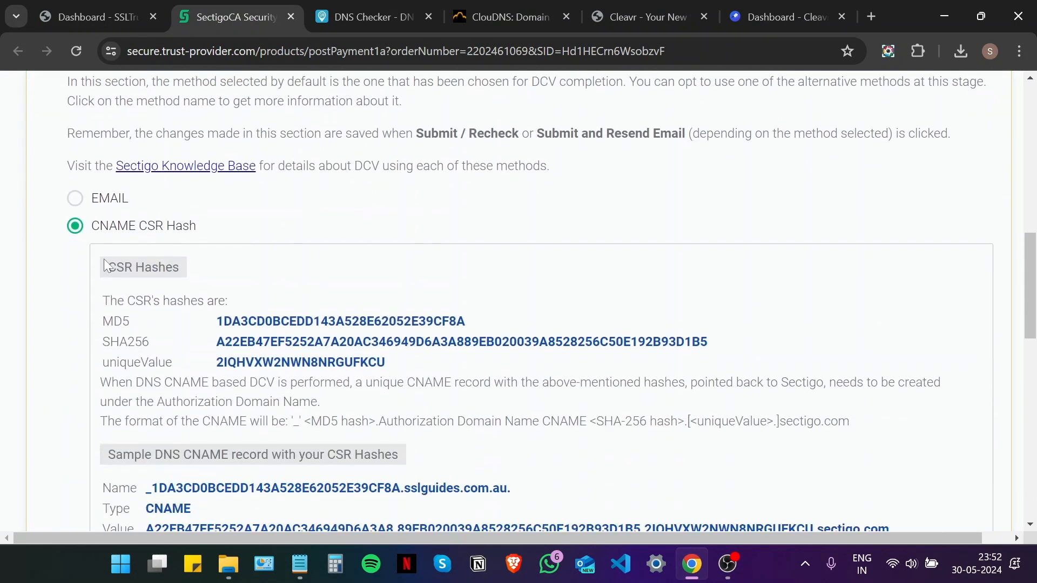
scroll(93, 243, "down", 6)
scroll(94, 241, "up", 1)
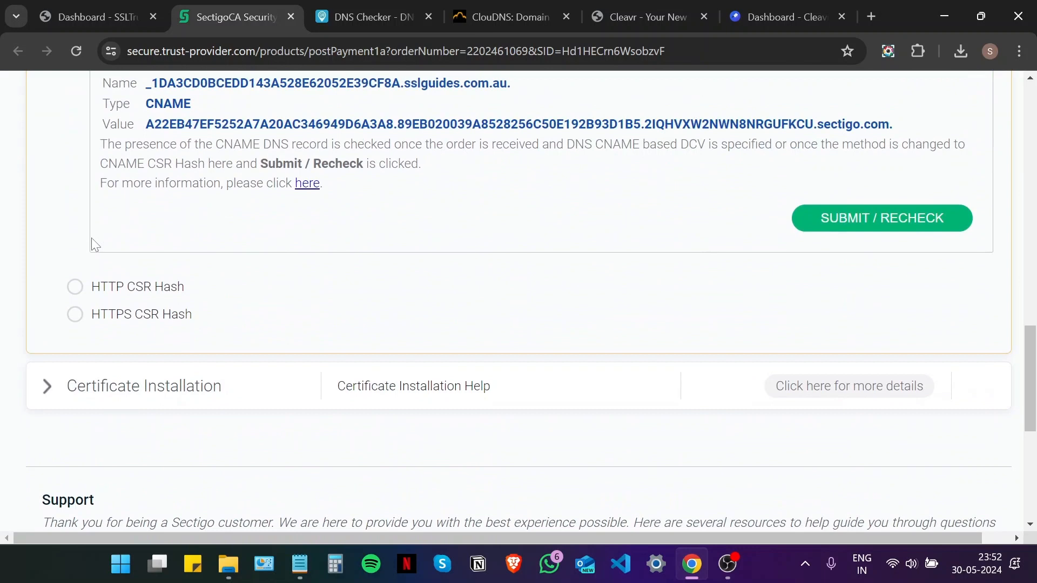
left_click(877, 217)
scroll(569, 350, "up", 2)
scroll(597, 329, "up", 1)
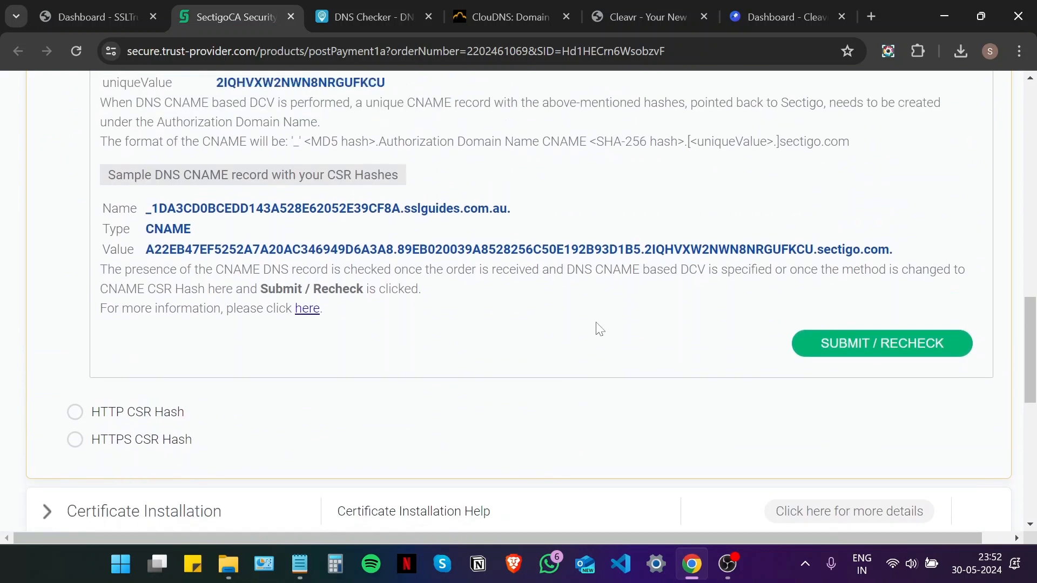
scroll(600, 329, "up", 12)
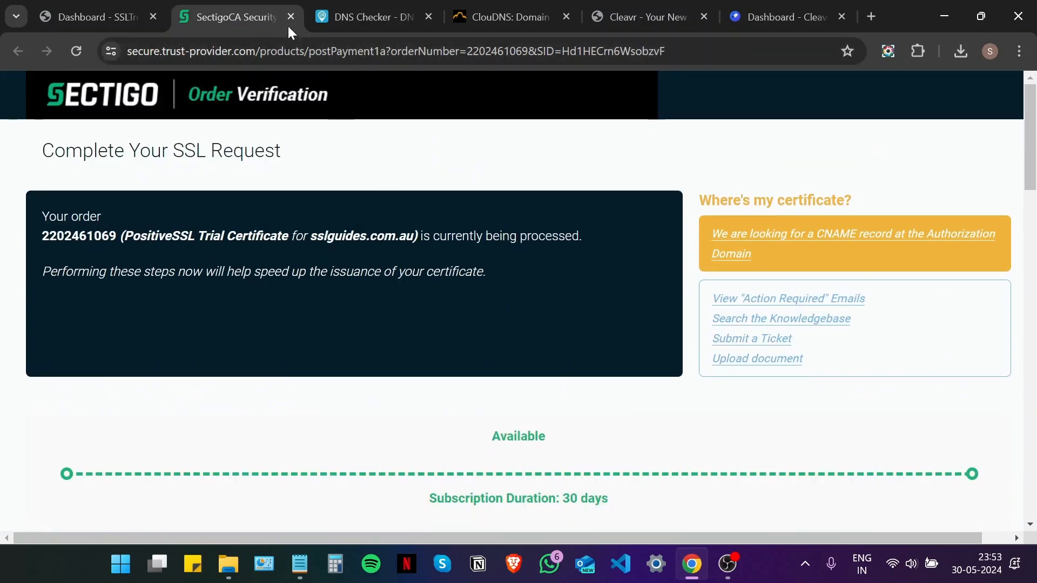
- Close the Sectigo page and open the sslguides.com.au product from the dashboard, showing Certificate Issued
left_click(289, 19)
left_click(102, 17)
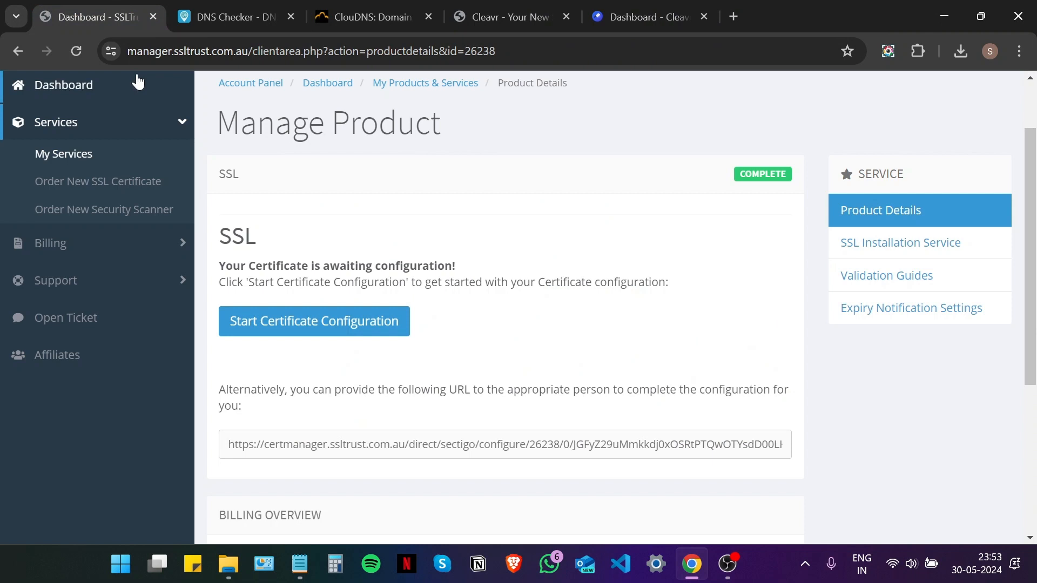
scroll(95, 151, "up", 2)
left_click(85, 171)
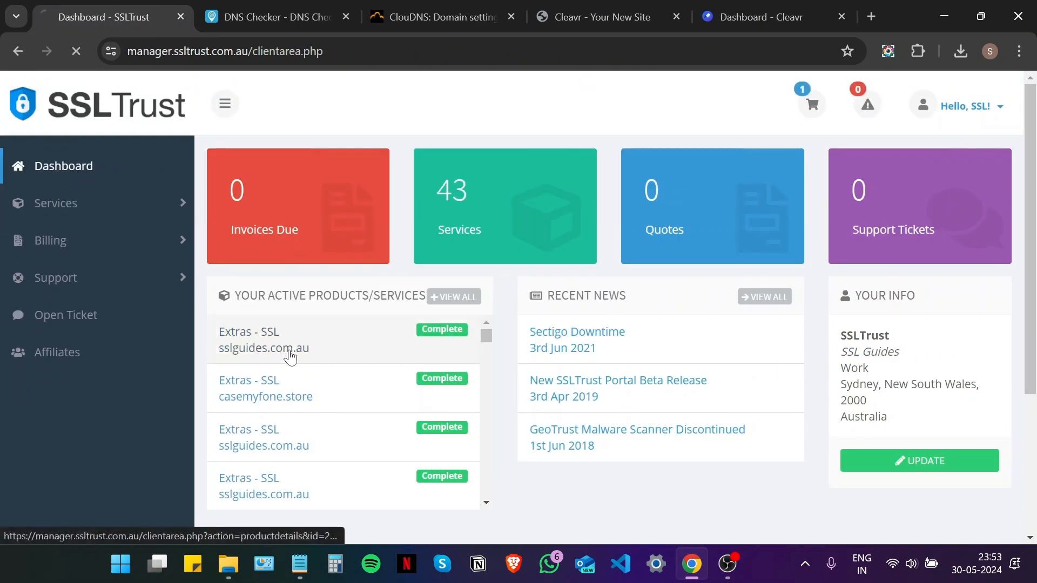
left_click(290, 351)
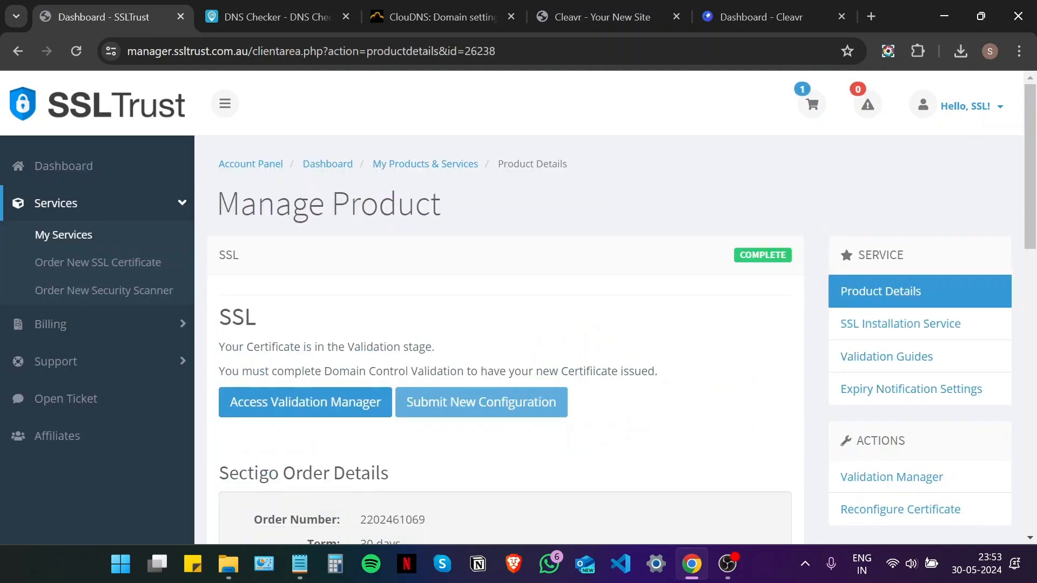
scroll(318, 249, "down", 2)
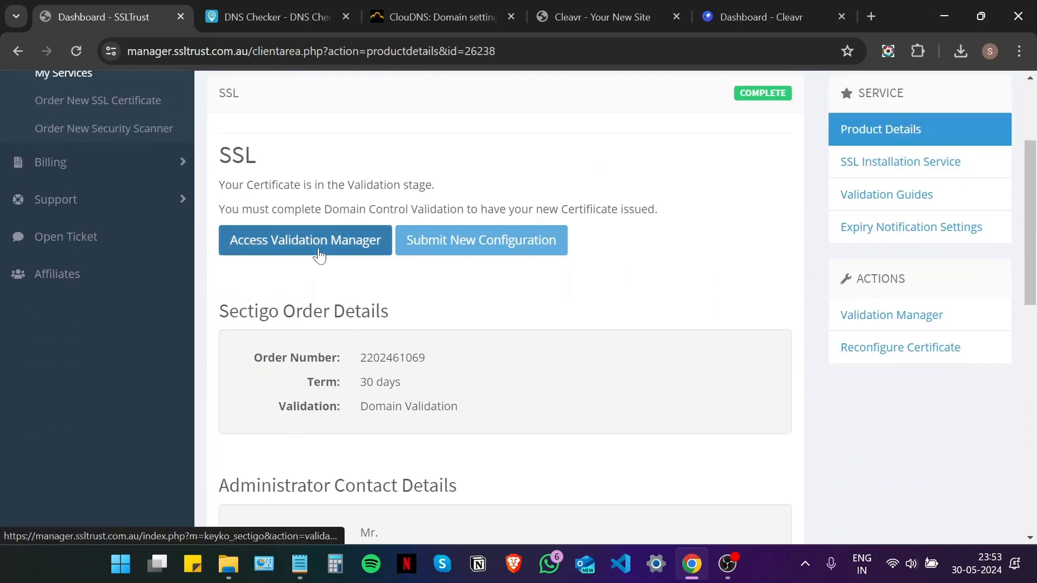
left_click(317, 246)
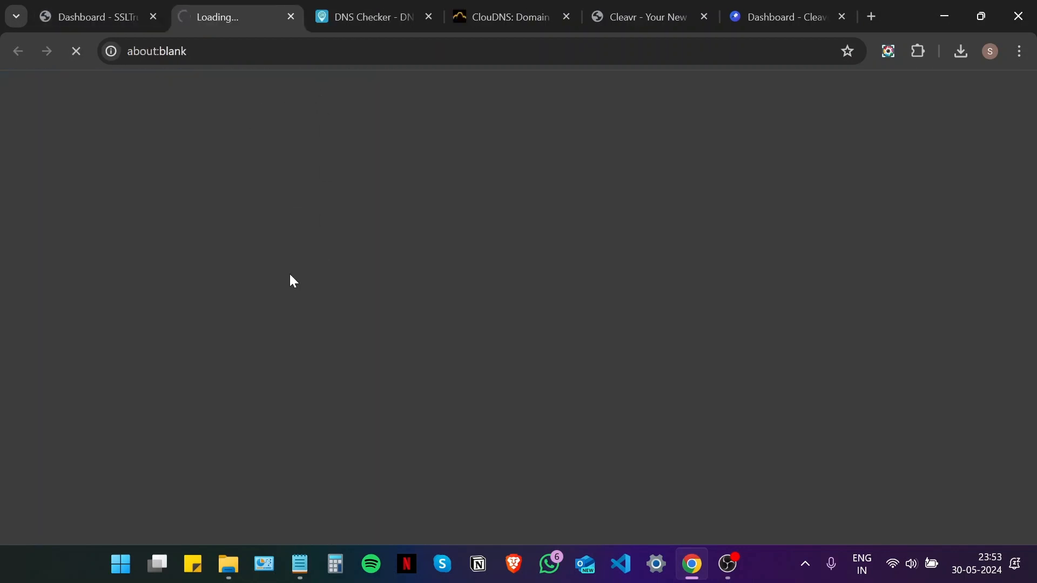
scroll(290, 276, "down", 3)
scroll(290, 276, "down", 3)
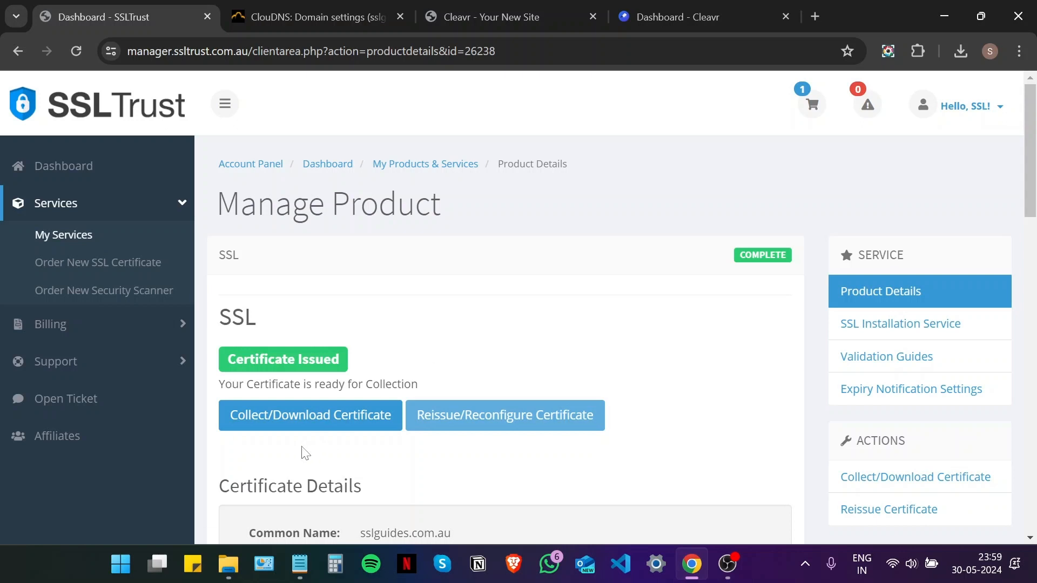
- Open the certificate collection page with its PEM texts, then show Cleavr's All Sites list
left_click(299, 423)
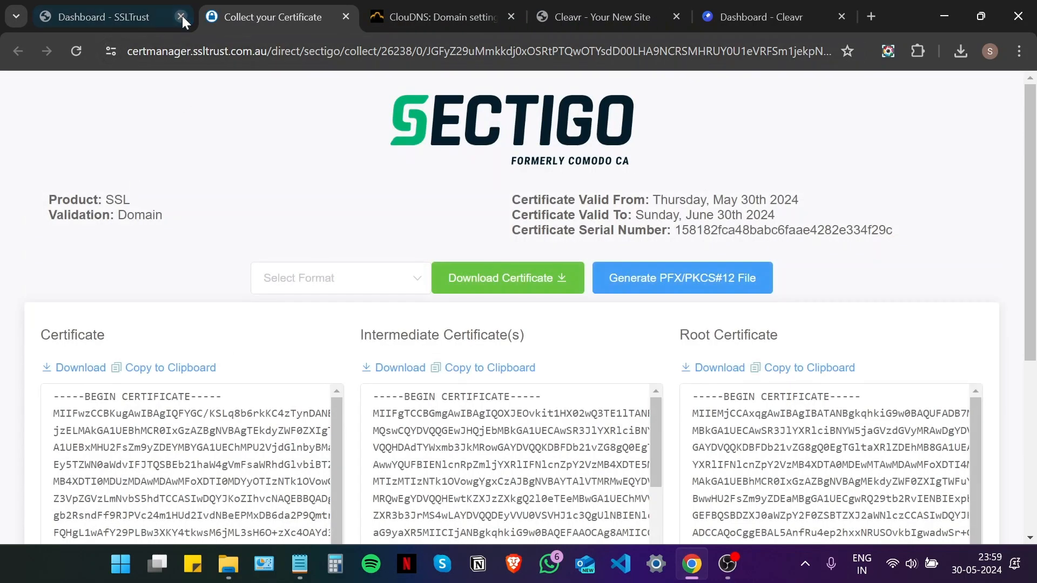
left_click(182, 16)
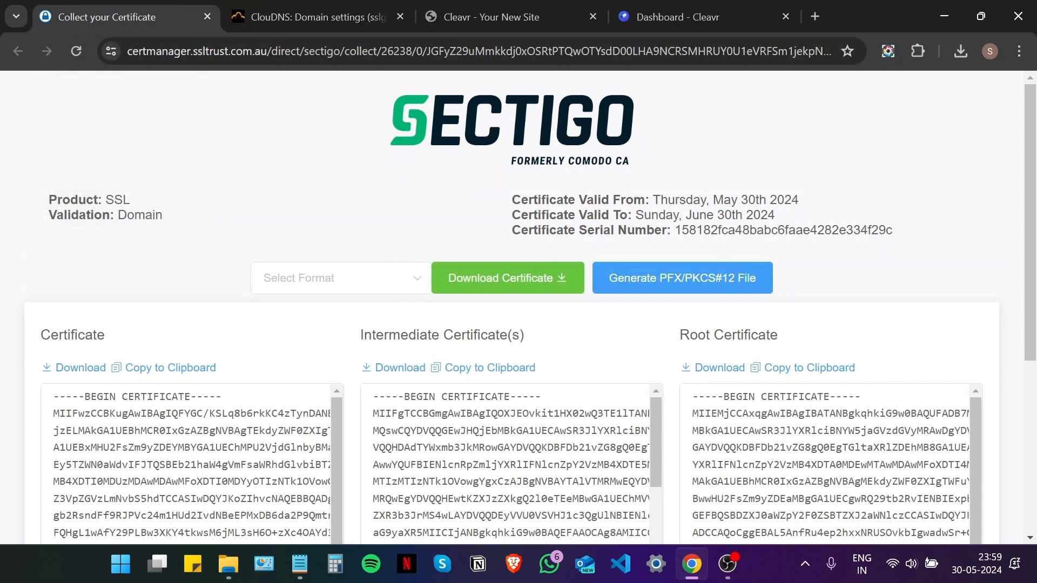
scroll(1031, 306, "down", 3)
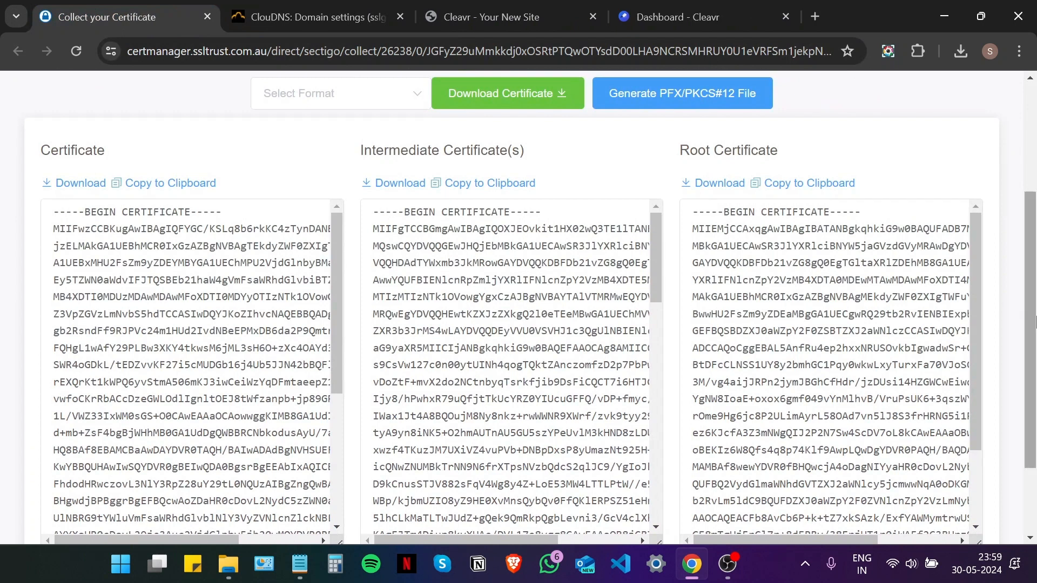
scroll(1031, 324, "down", 1)
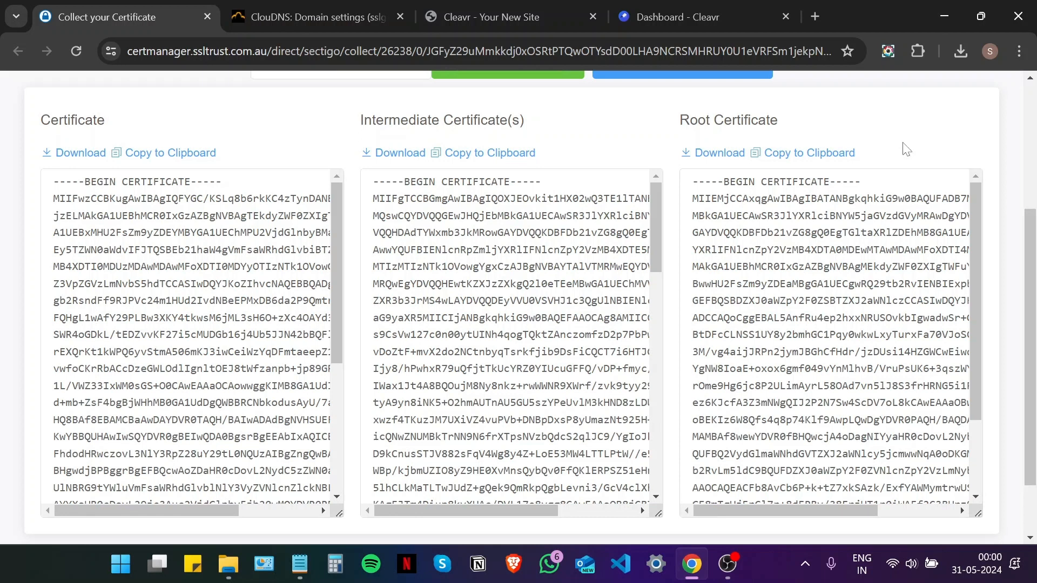
left_click_drag(721, 11, 325, 13)
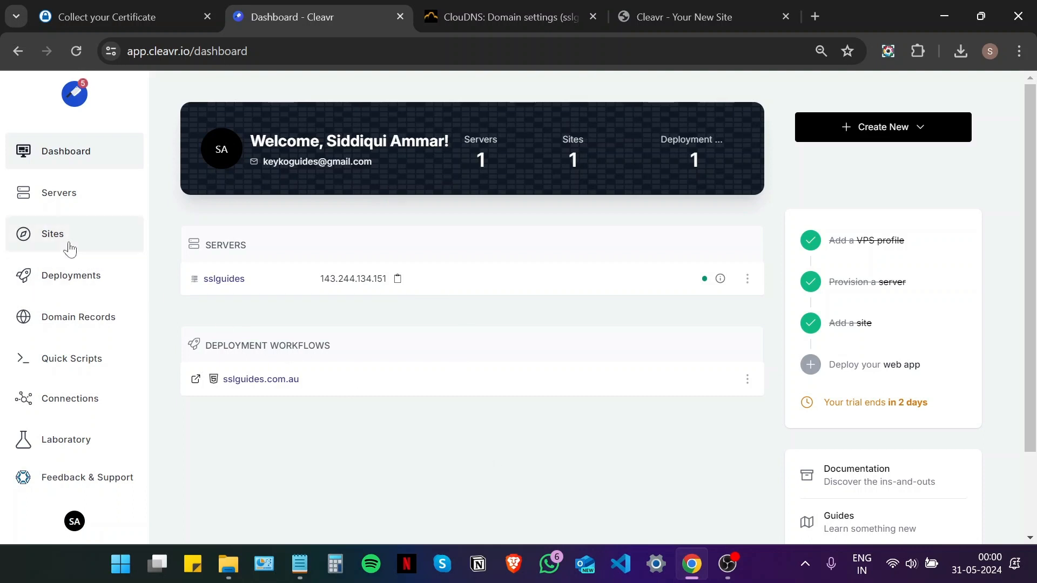
left_click(62, 246)
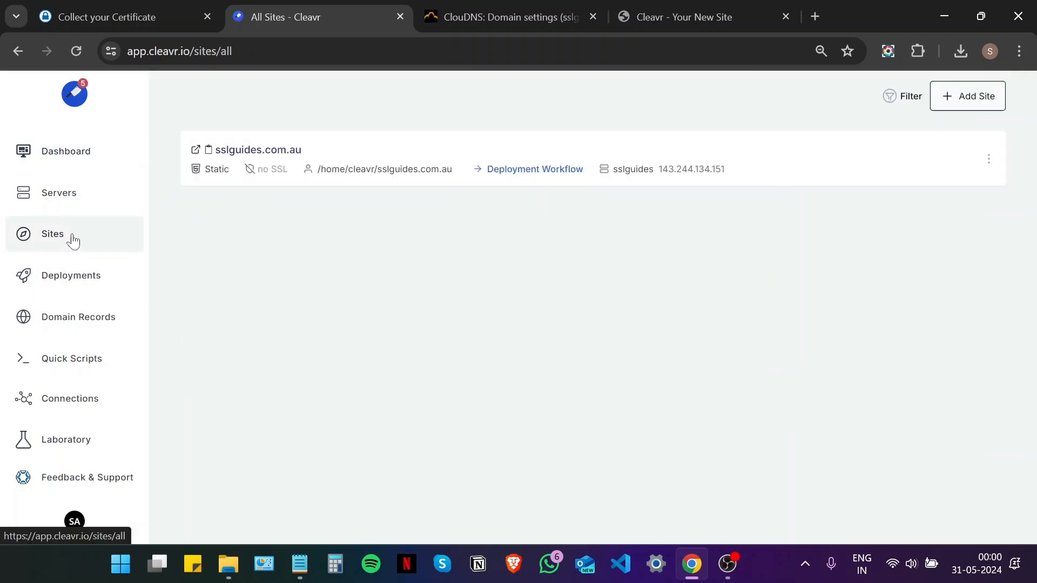
- Add a new SSL certificate for sslguides.com.au with Custom Certificate as the SSL provider
left_click(271, 154)
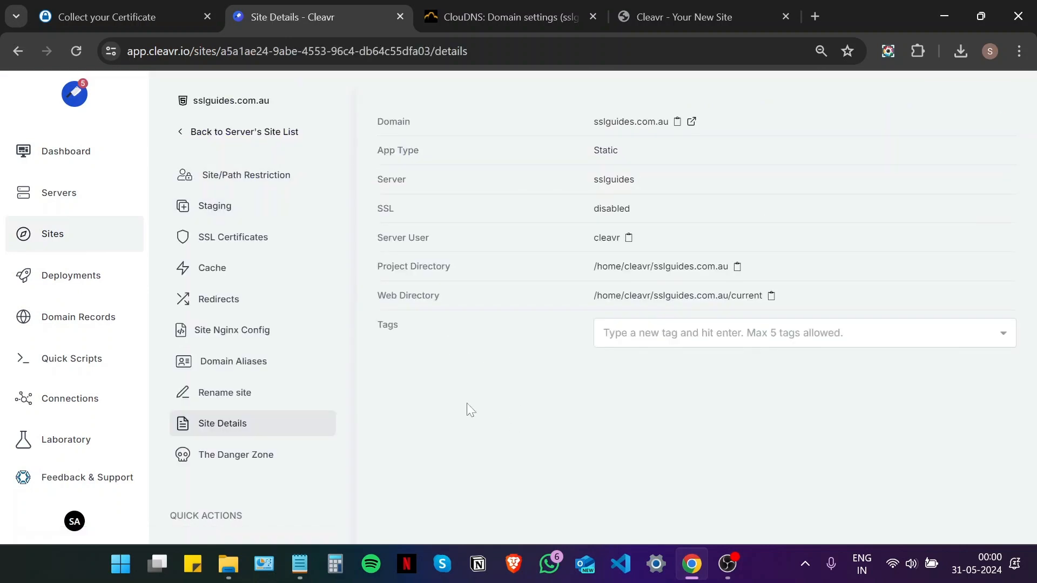
left_click(248, 239)
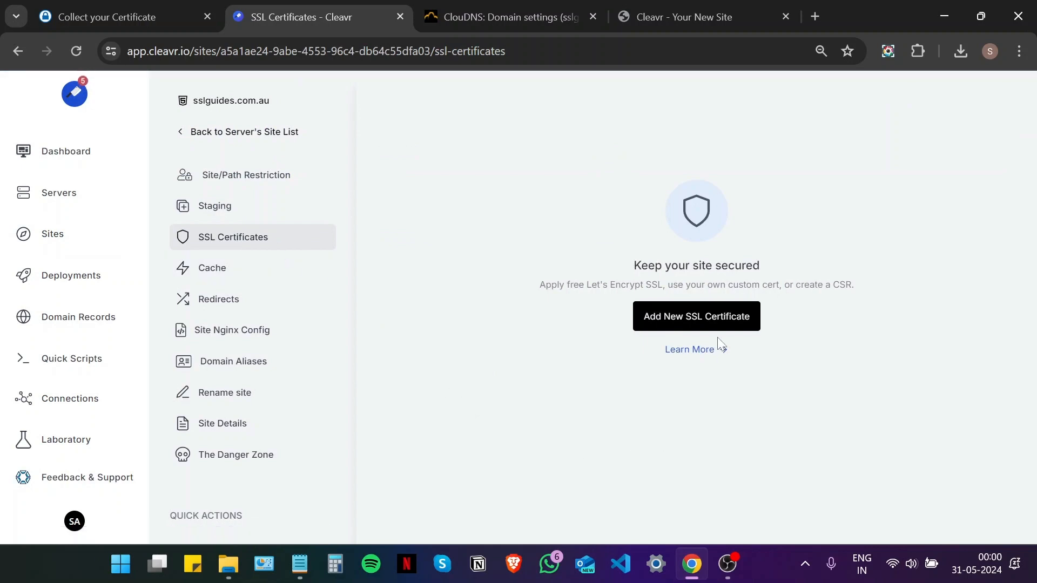
left_click(718, 322)
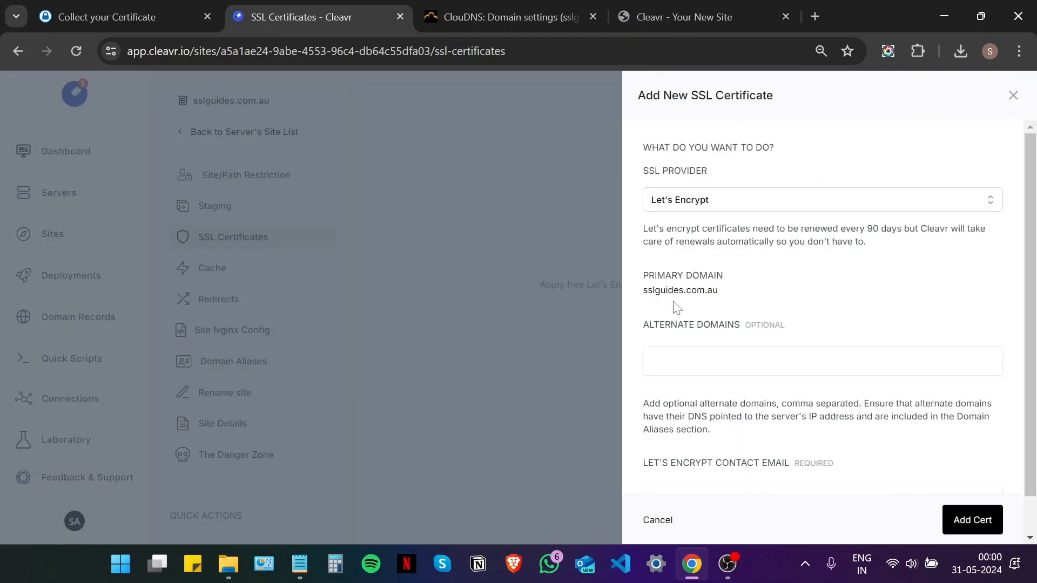
left_click(775, 198)
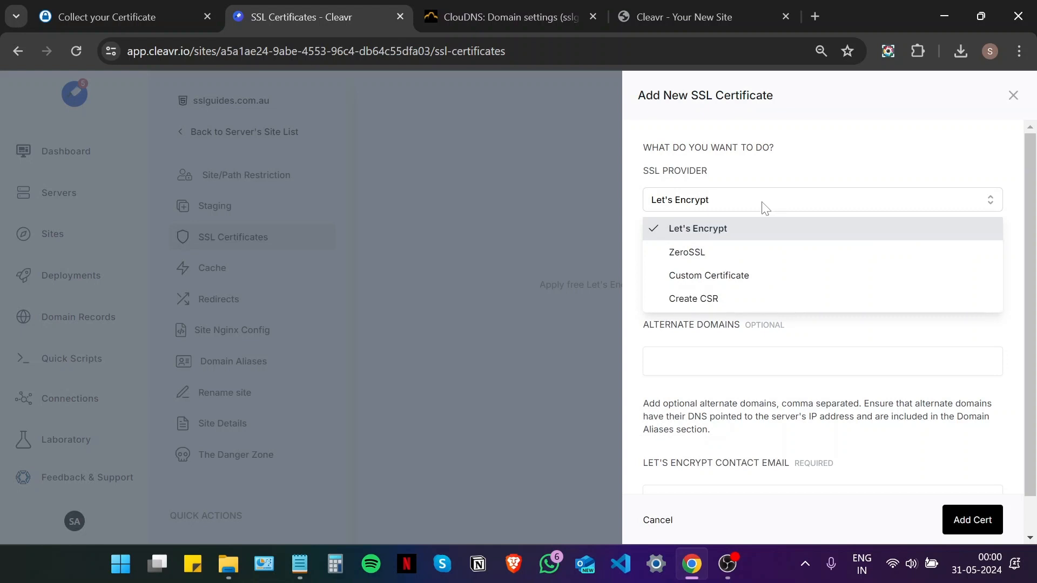
left_click(759, 277)
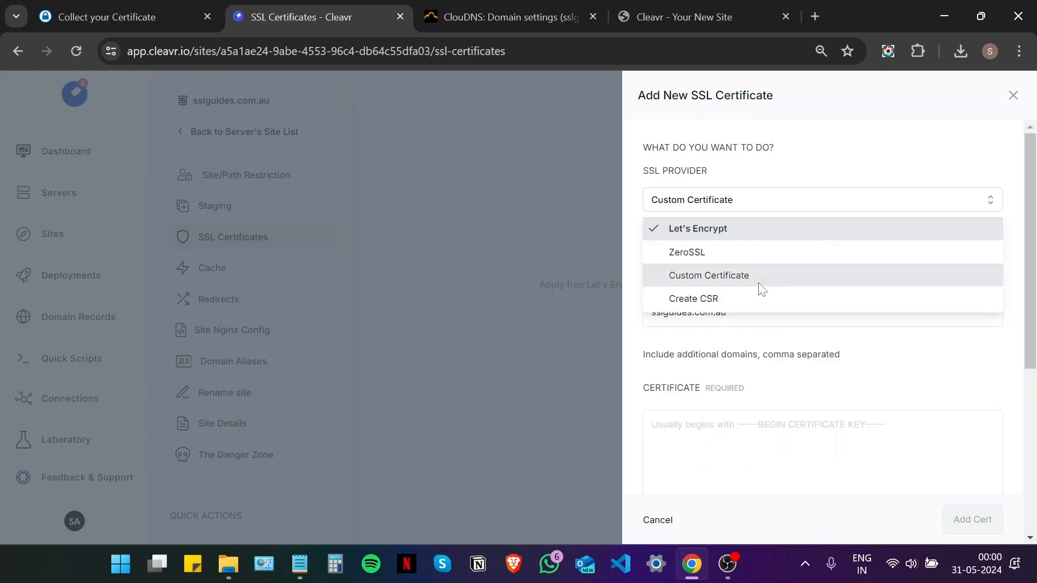
scroll(754, 279, "down", 2)
scroll(751, 280, "down", 1)
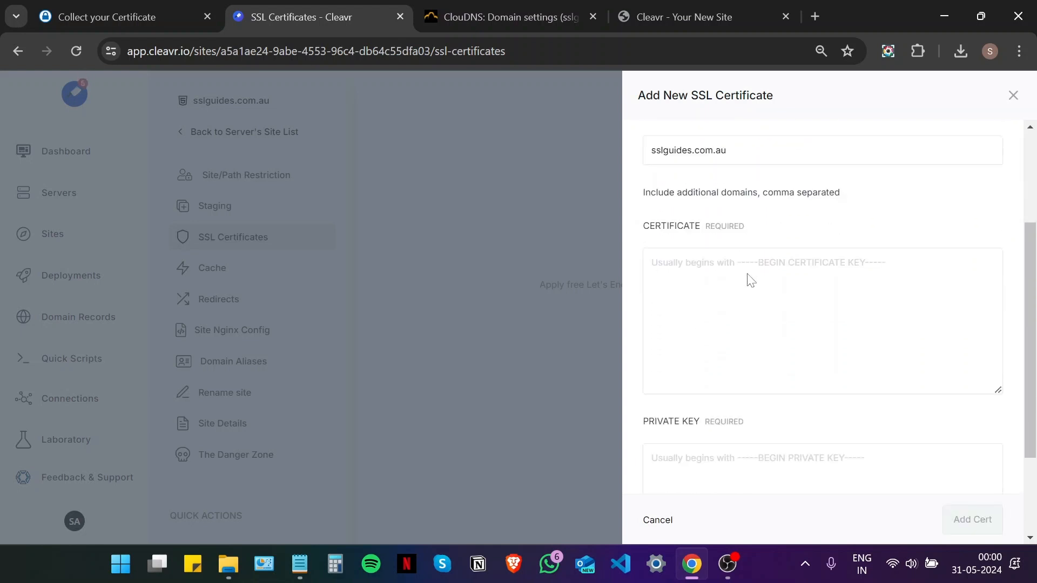
- Paste the site certificate from the collection page into Cleavr's Certificate field, followed by a new line
left_click(119, 12)
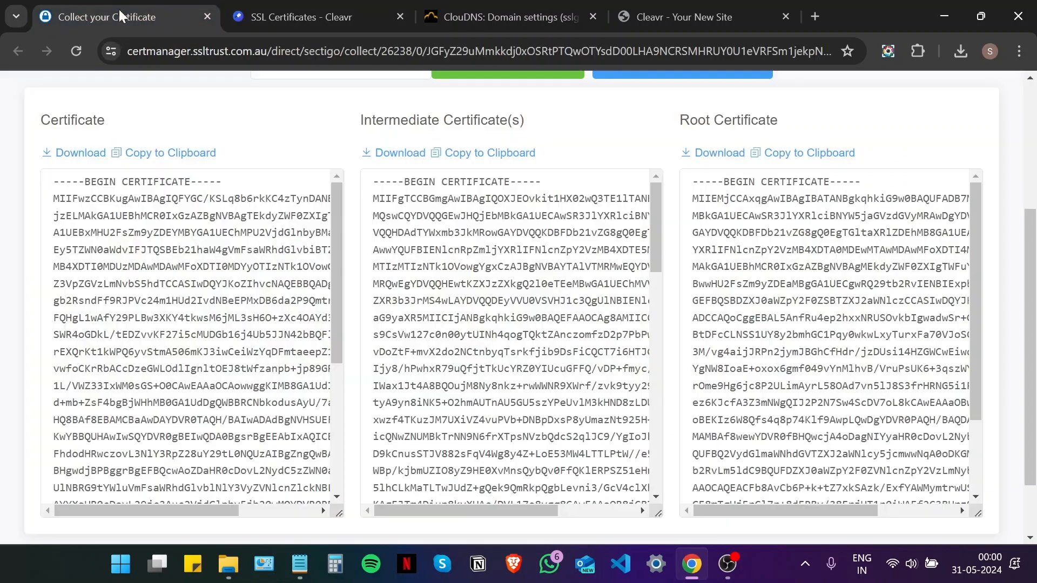
left_click(172, 154)
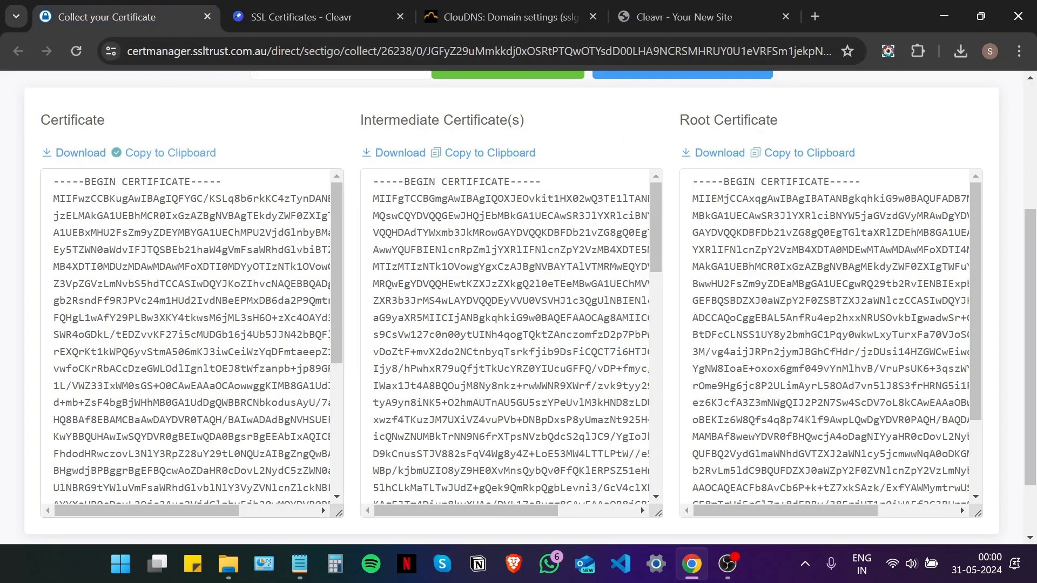
left_click(301, 17)
left_click(810, 319)
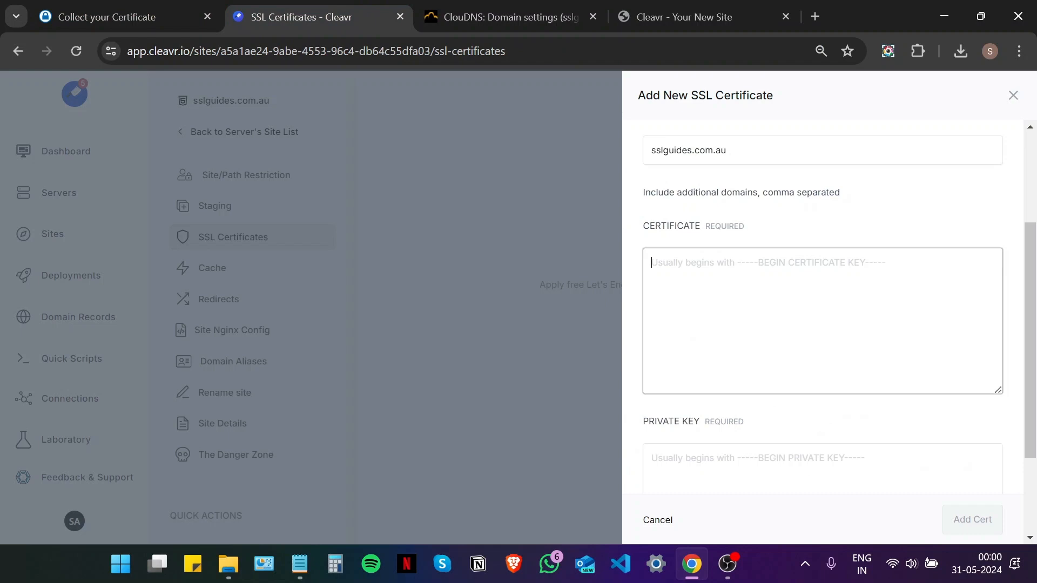
key("ctrl+v")
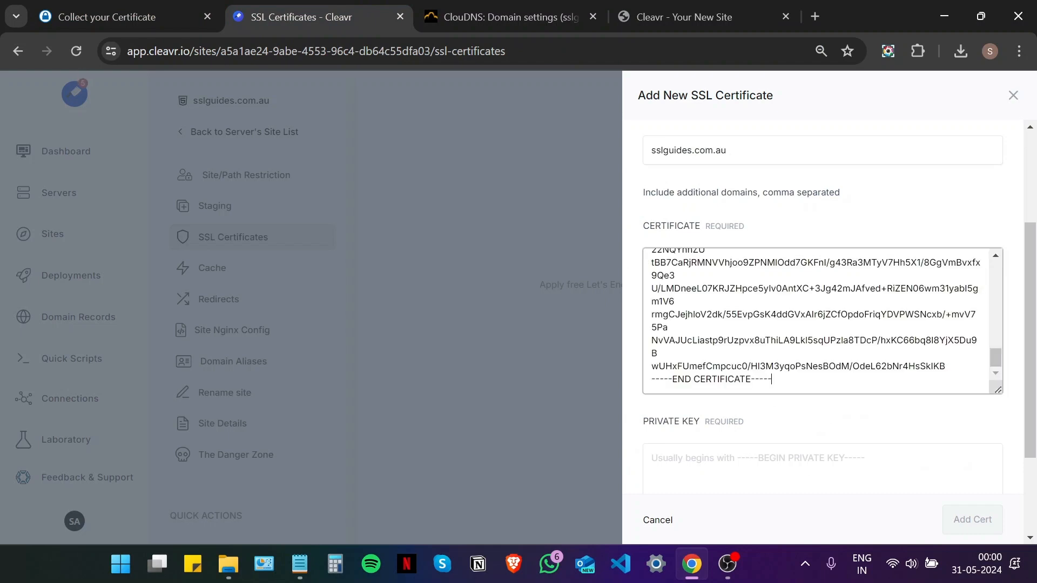
key("Return")
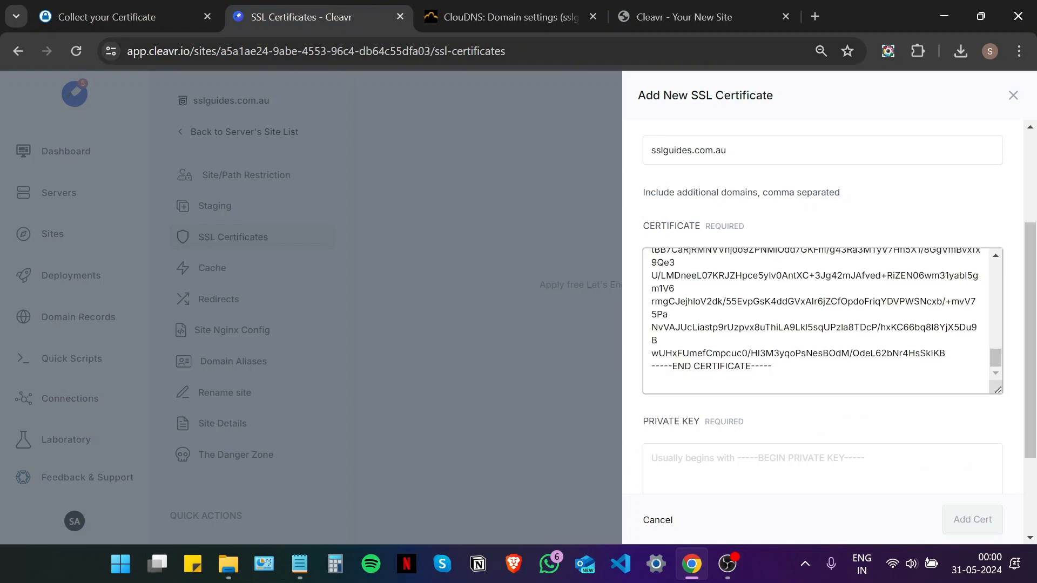
- Append the intermediate certificate below the site certificate in the Certificate field
left_click(151, 6)
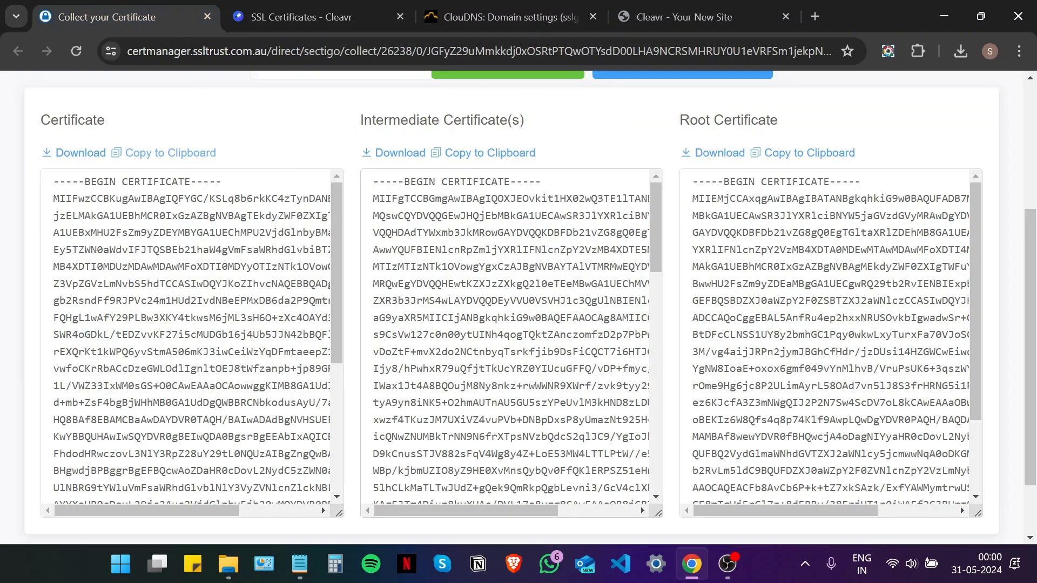
left_click(490, 154)
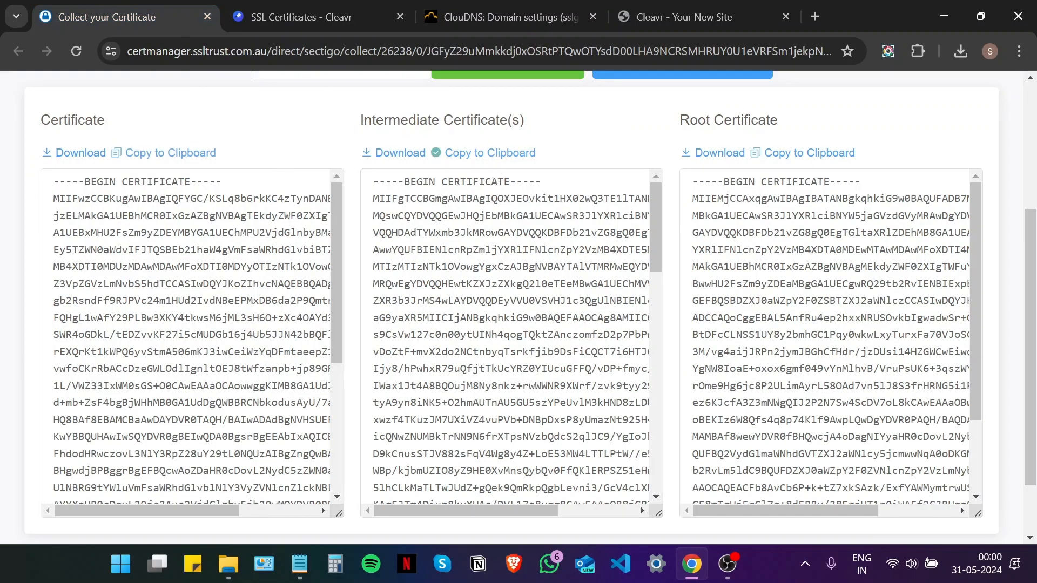
left_click(305, 17)
scroll(841, 221, "up", 3)
scroll(841, 222, "down", 4)
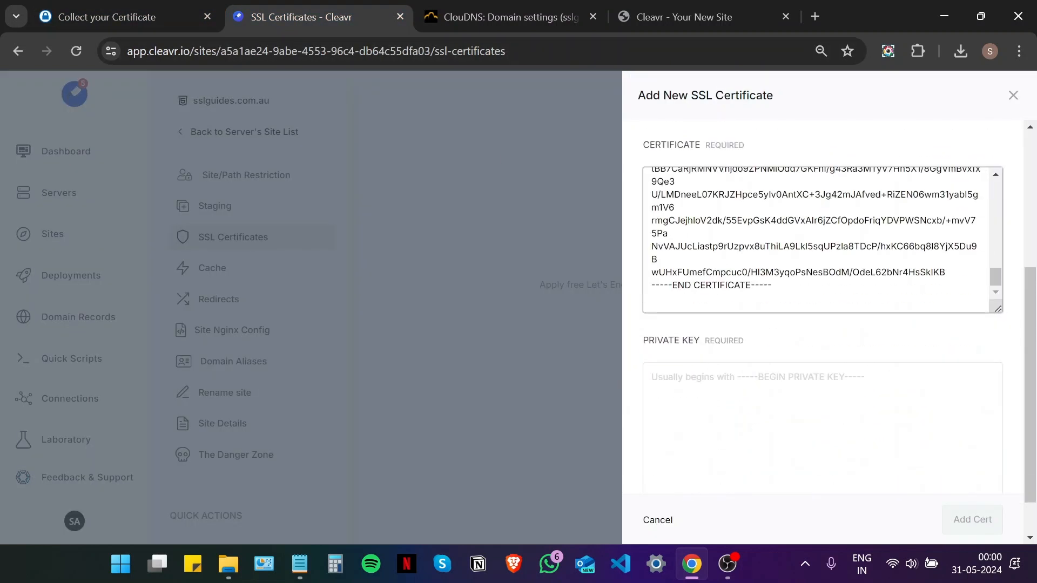
scroll(823, 303, "down", 1)
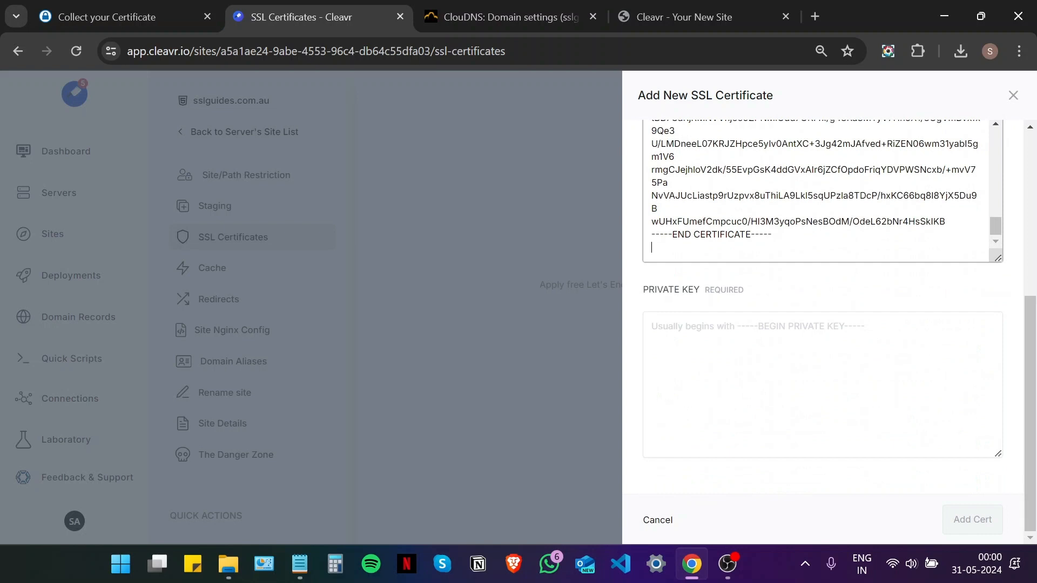
key("ctrl+v")
scroll(823, 206, "up", 2)
scroll(823, 205, "down", 1)
scroll(823, 205, "up", 10)
scroll(823, 205, "up", 1)
scroll(824, 205, "up", 2)
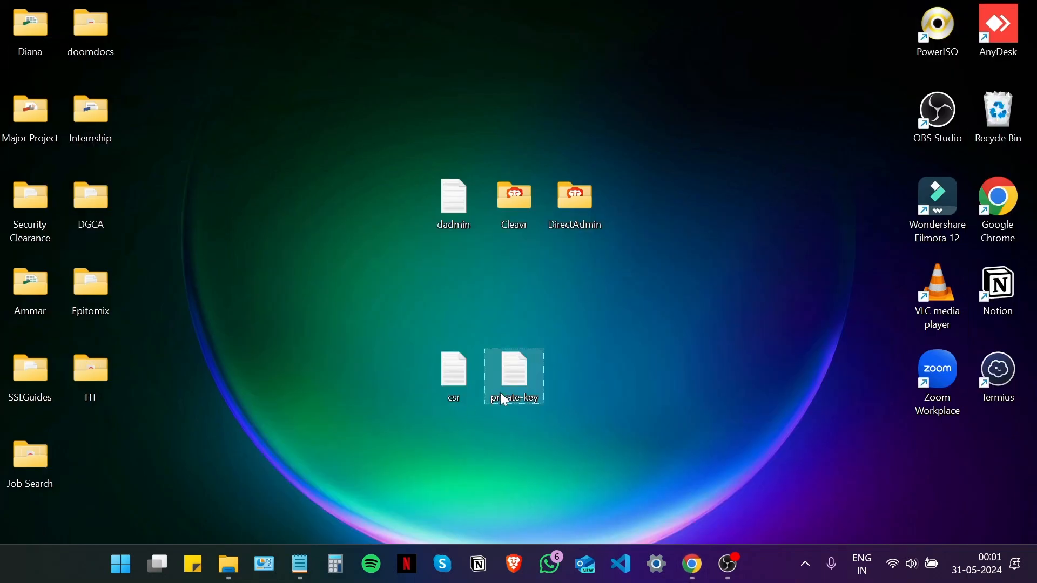
- Copy the private key from the private-key file into Cleavr's Private Key field and submit
double_click(504, 400)
left_click_drag(173, 438, 2, 80)
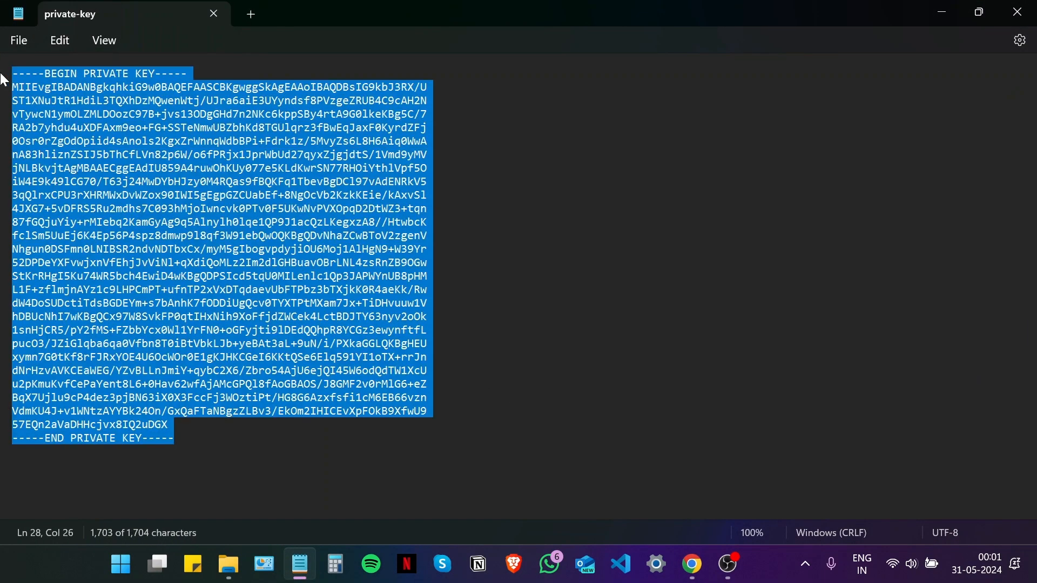
right_click(128, 148)
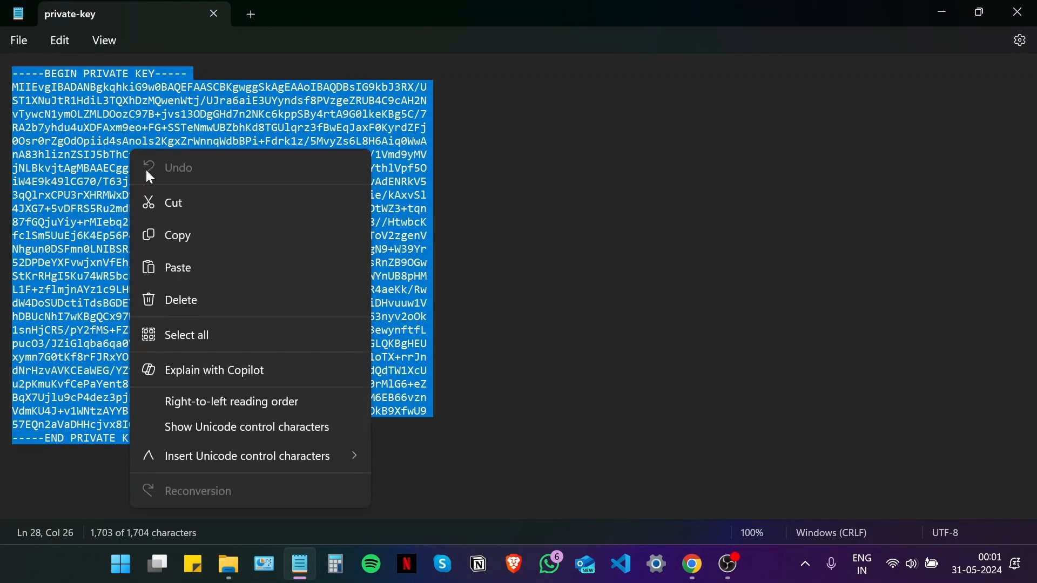
left_click(177, 249)
left_click(692, 565)
left_click(767, 389)
key("ctrl+v")
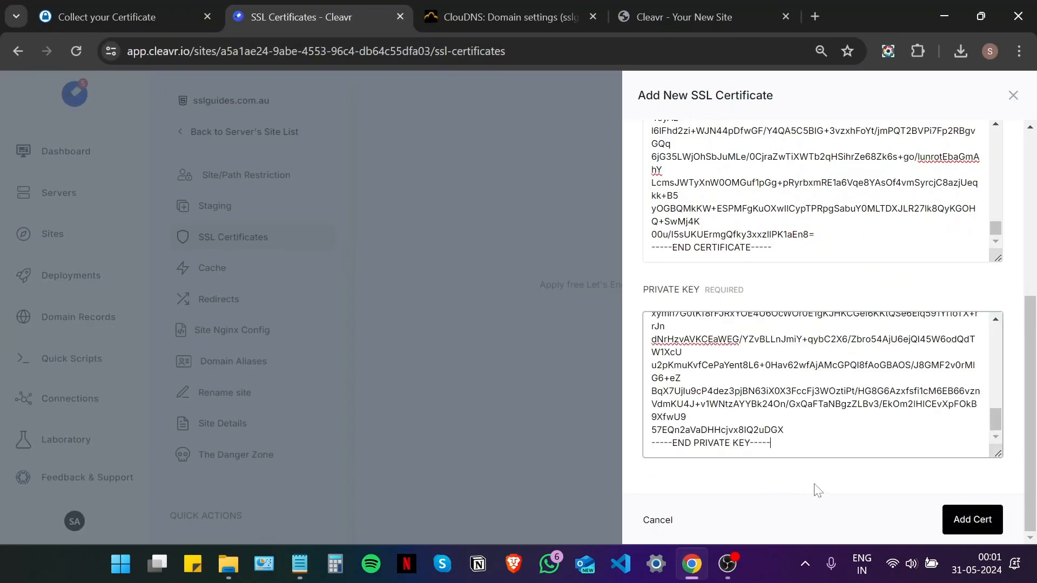
left_click(952, 519)
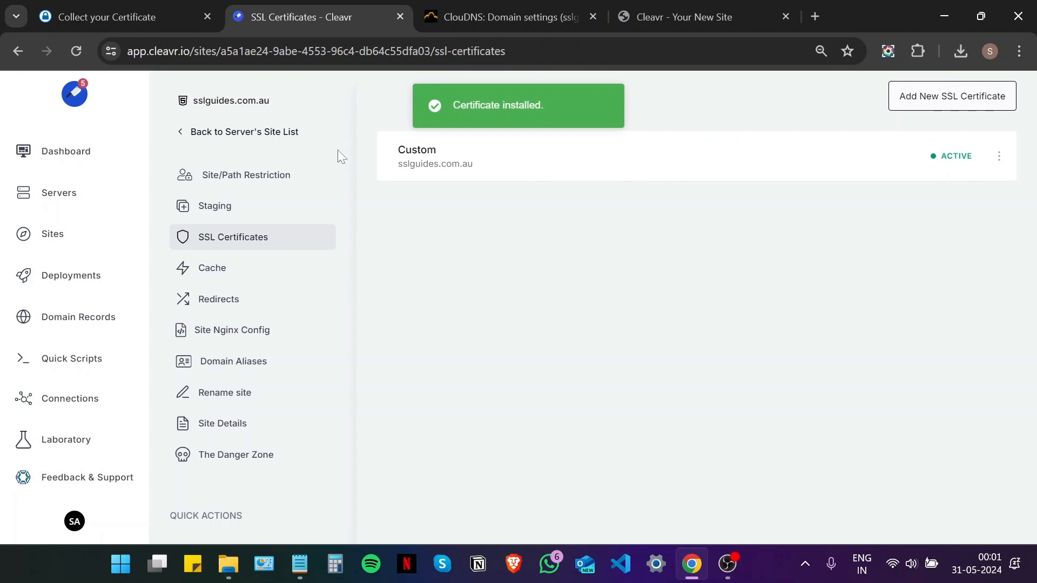
- Check the actions menu of the installed Custom certificate, listed as Active
left_click(998, 158)
left_click(668, 374)
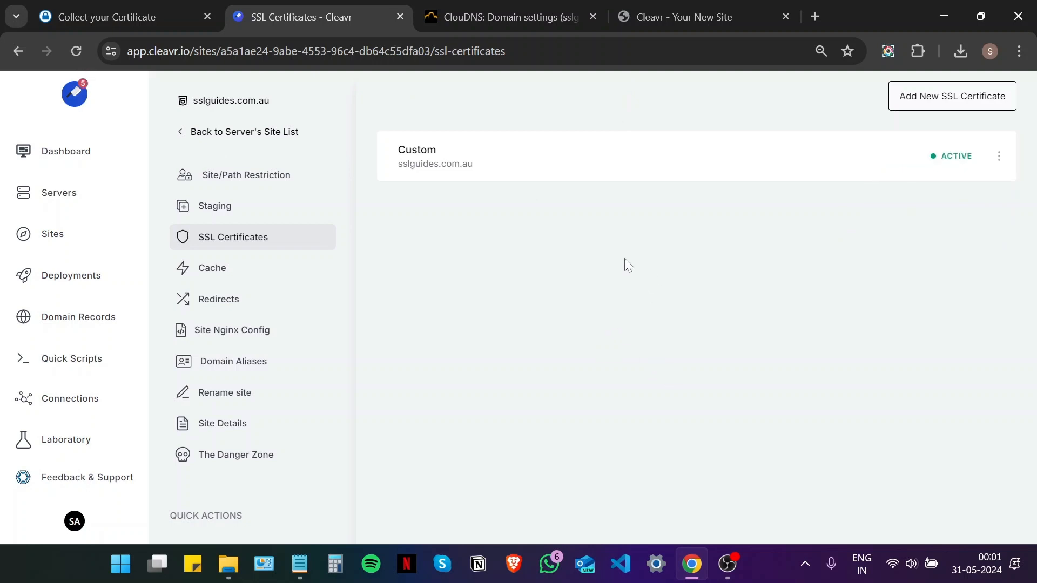
left_click(815, 17)
type("ht")
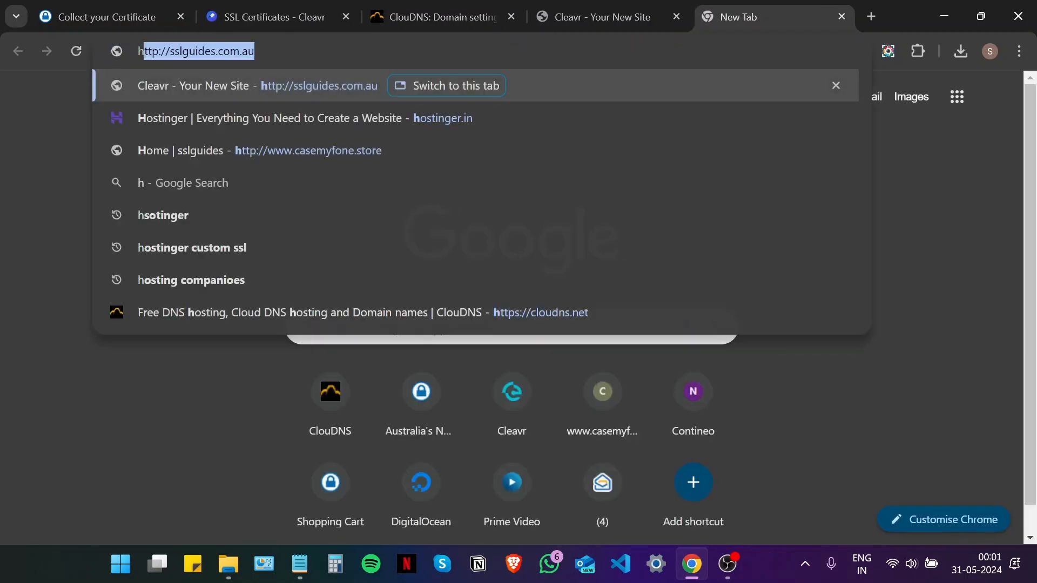
type("tp")
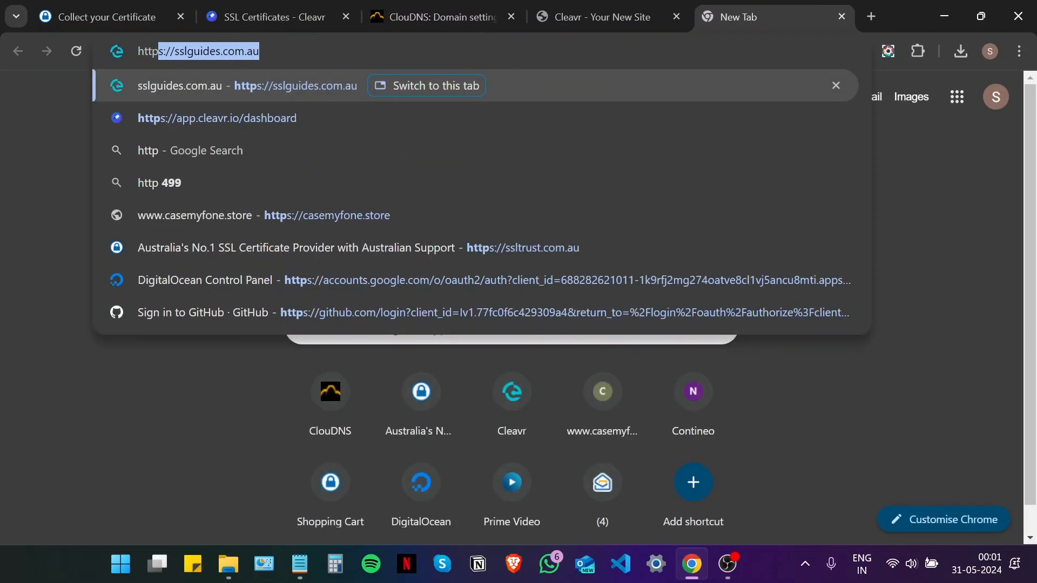
type("s:/")
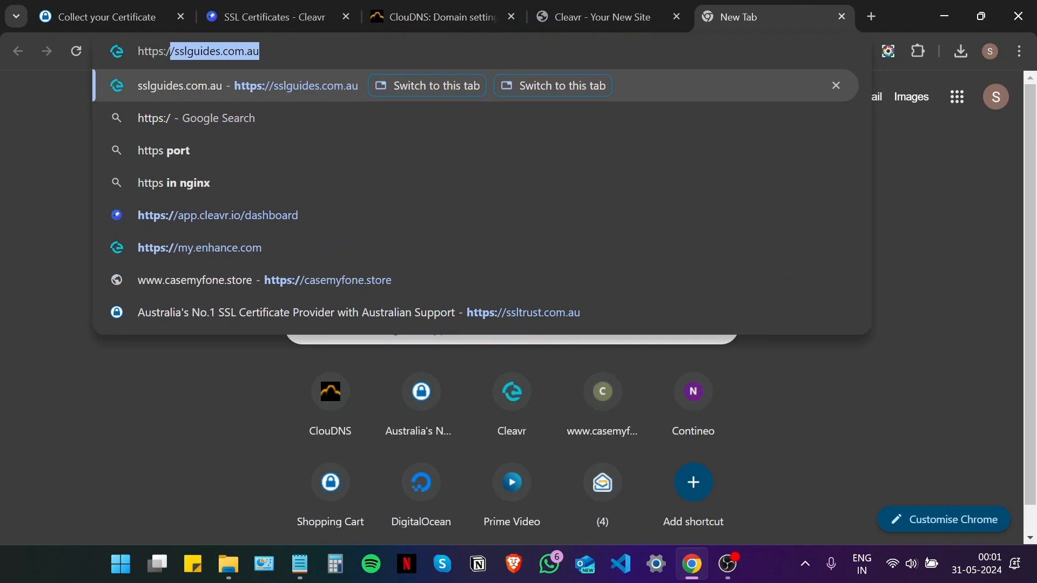
type("/s")
key("Return")
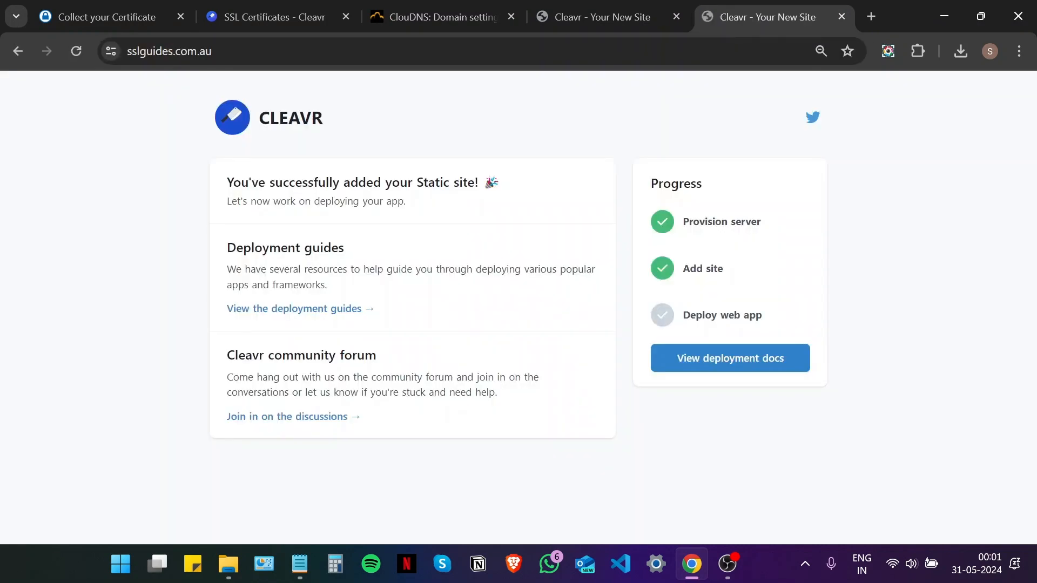
- Confirm the site's connection is secure and its certificate is valid
left_click(111, 51)
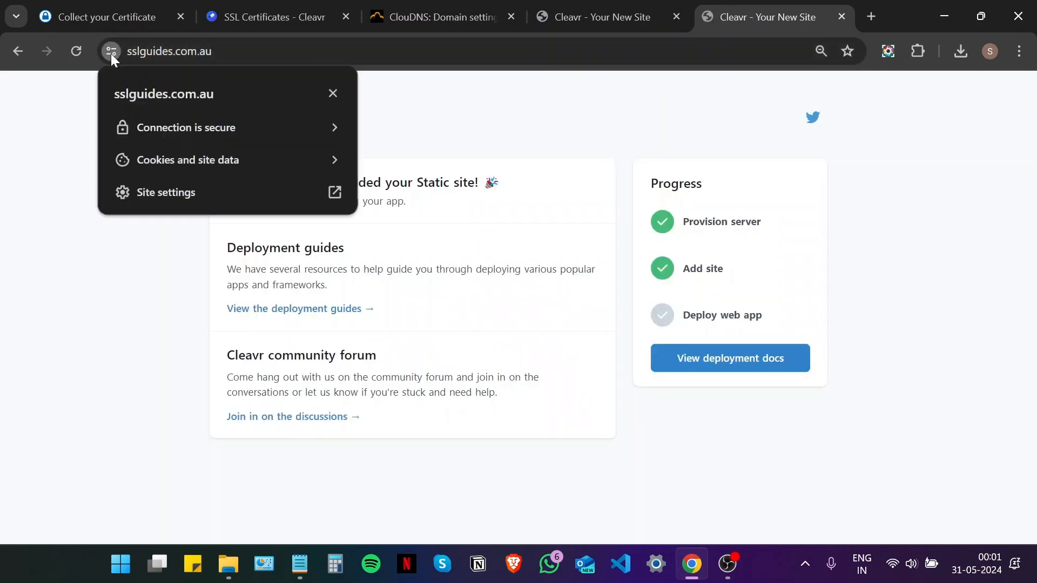
left_click(202, 128)
left_click(212, 236)
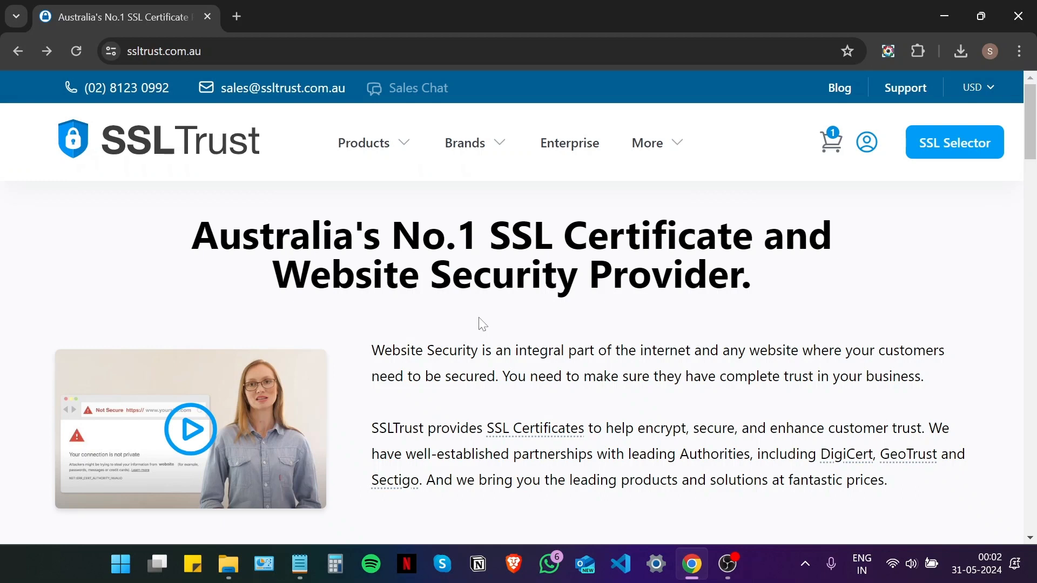
- Go to SSLTrust's SSL Install Check tool from the page footer
scroll(483, 325, "down", 20)
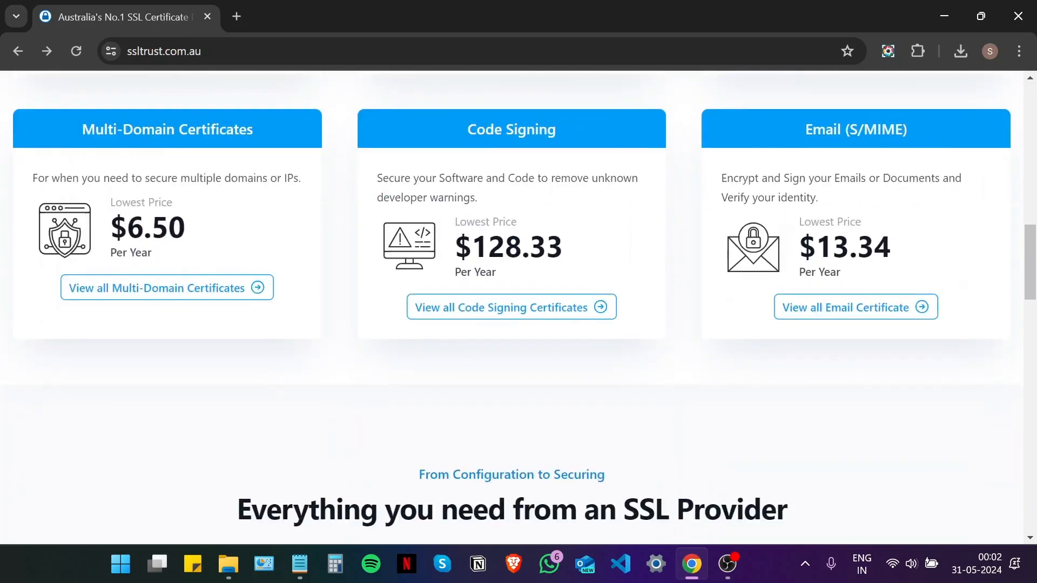
scroll(468, 324, "down", 15)
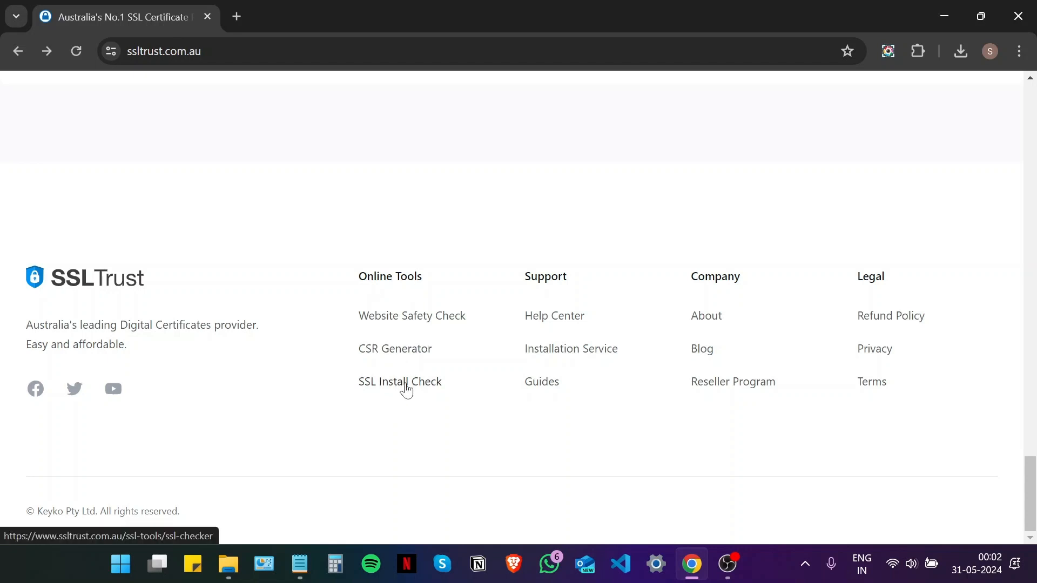
left_click(406, 382)
- Run a detailed SSL/TLS check with hostname sslguides.com.au and Perform Detailed Check enabled
scroll(413, 359, "down", 2)
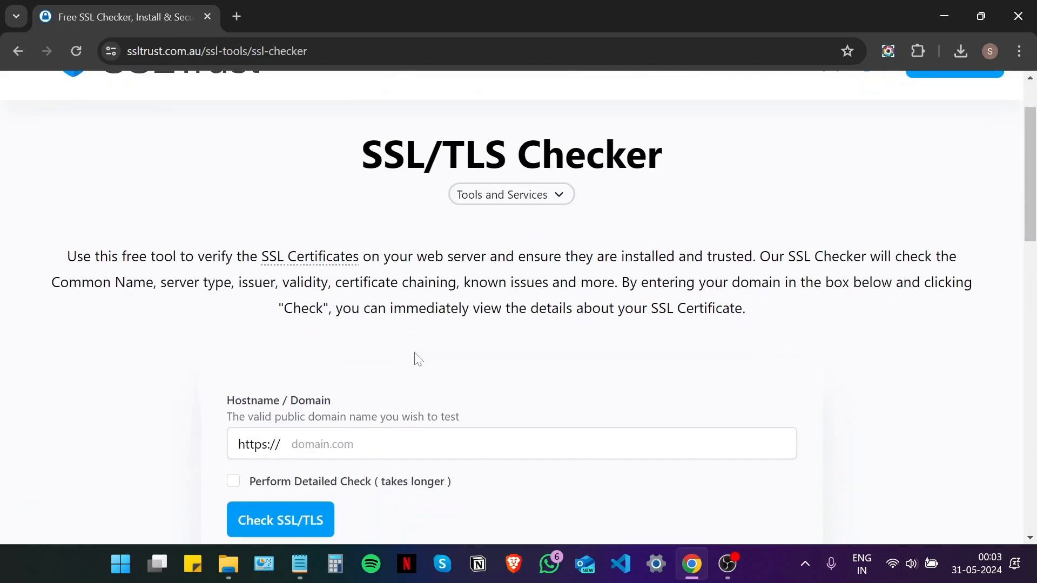
scroll(417, 358, "down", 2)
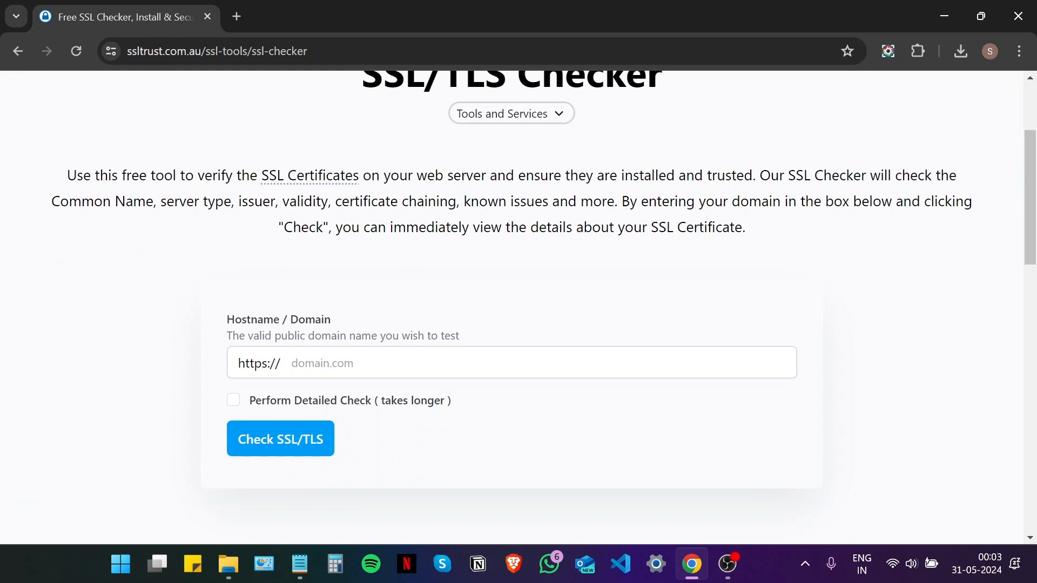
scroll(372, 342, "down", 2)
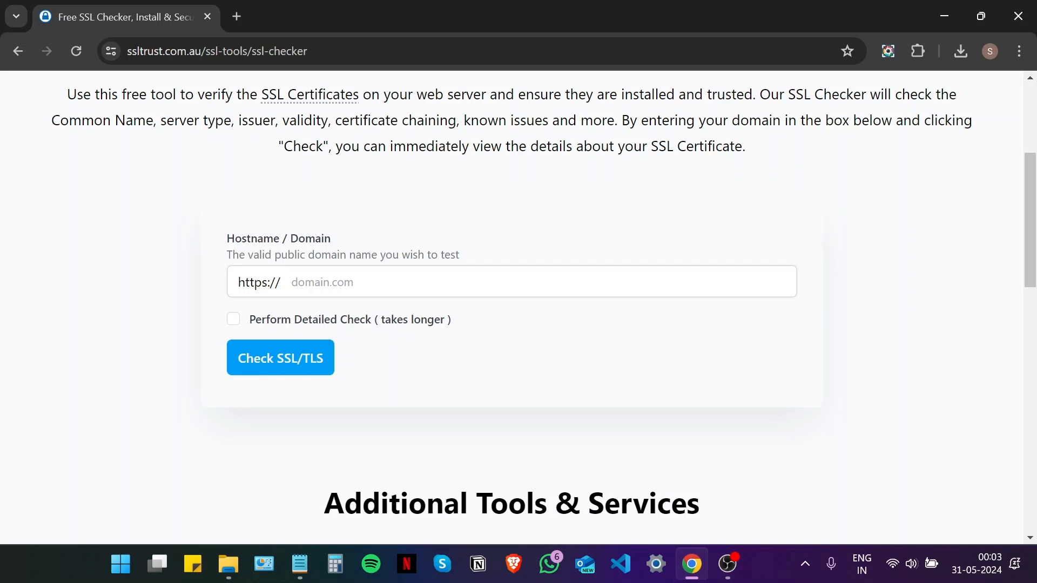
left_click(346, 282)
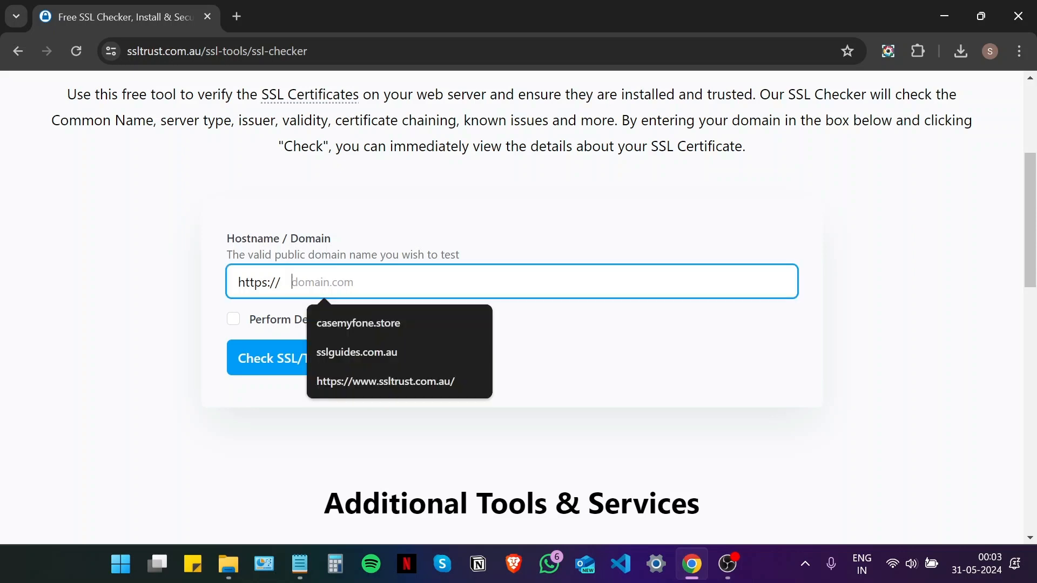
left_click(368, 350)
left_click(108, 350)
left_click(237, 323)
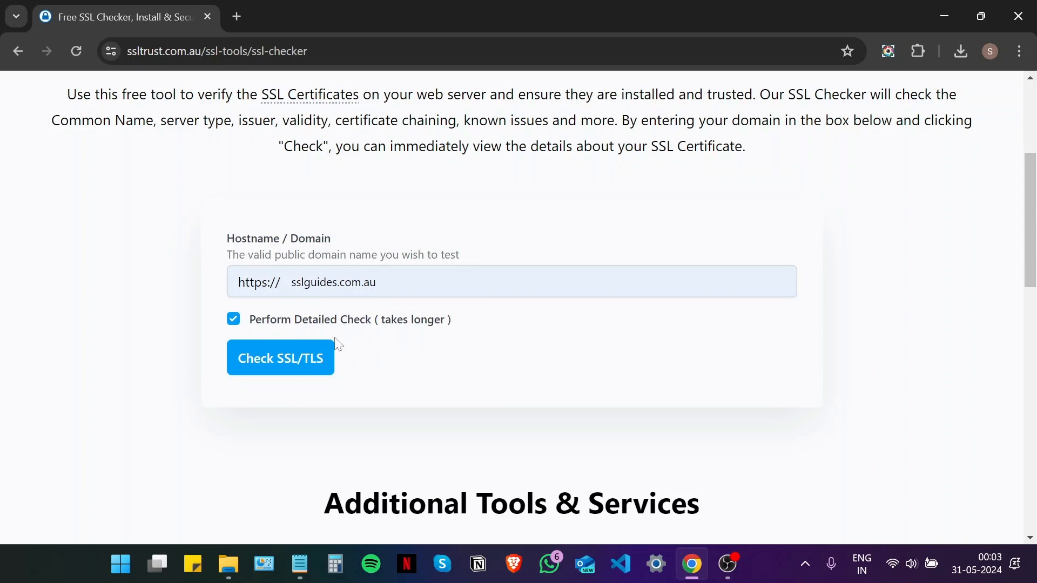
left_click(284, 371)
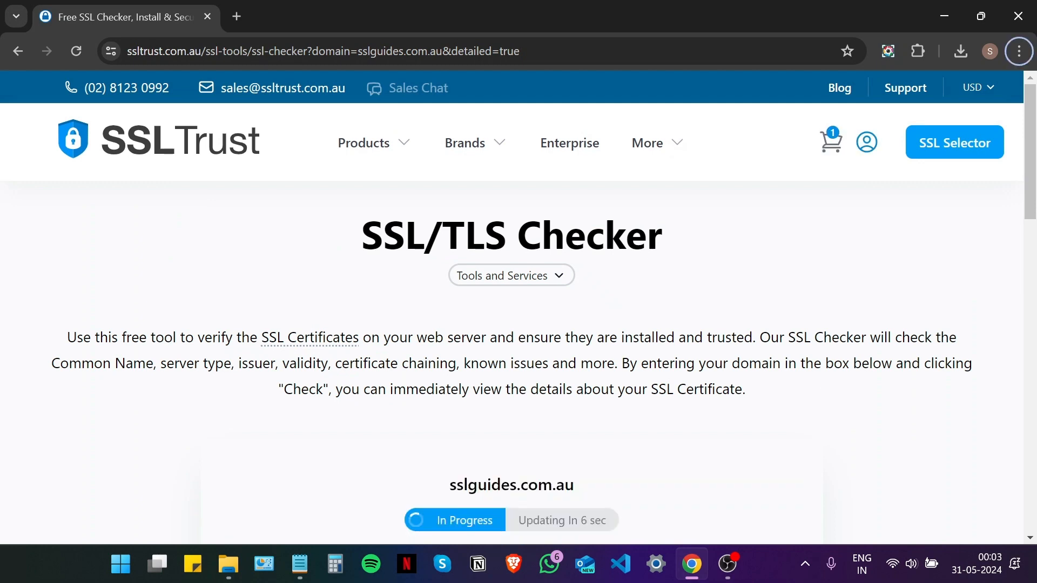
- Open the full report once the sslguides.com.au check completes
scroll(432, 399, "down", 3)
scroll(450, 382, "down", 2)
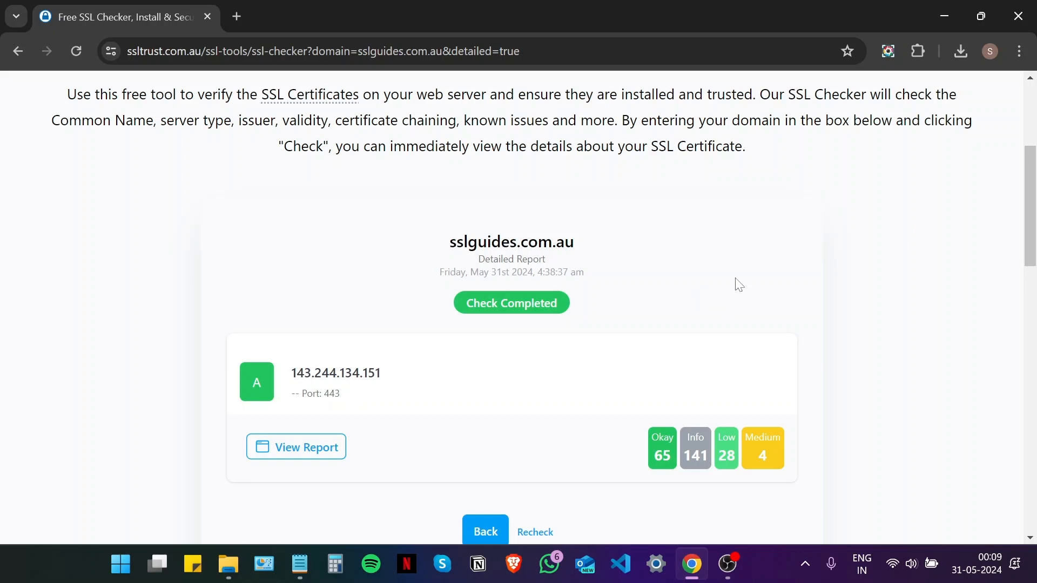
scroll(735, 285, "down", 1)
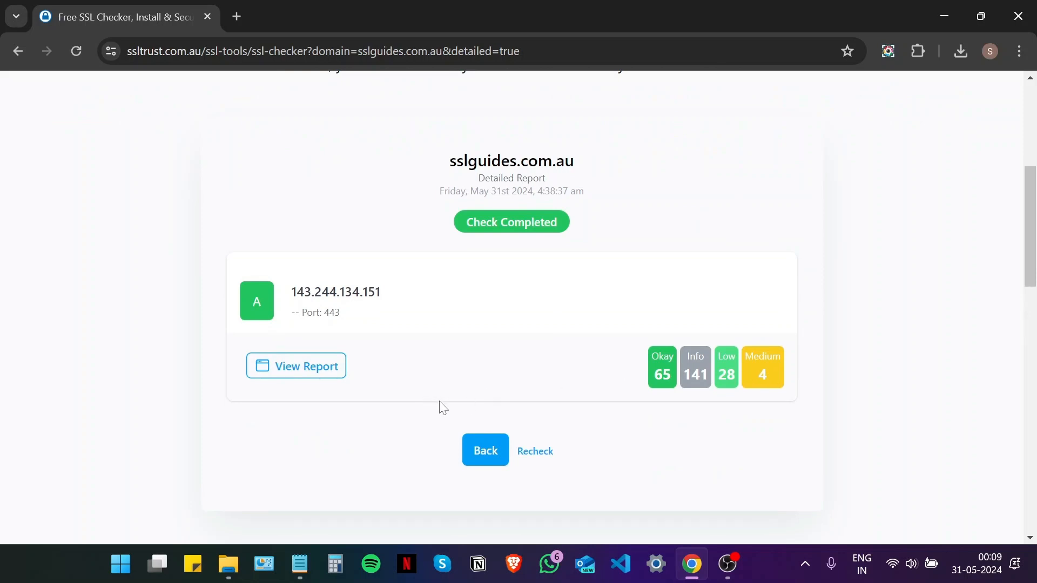
left_click(298, 380)
scroll(409, 290, "down", 1)
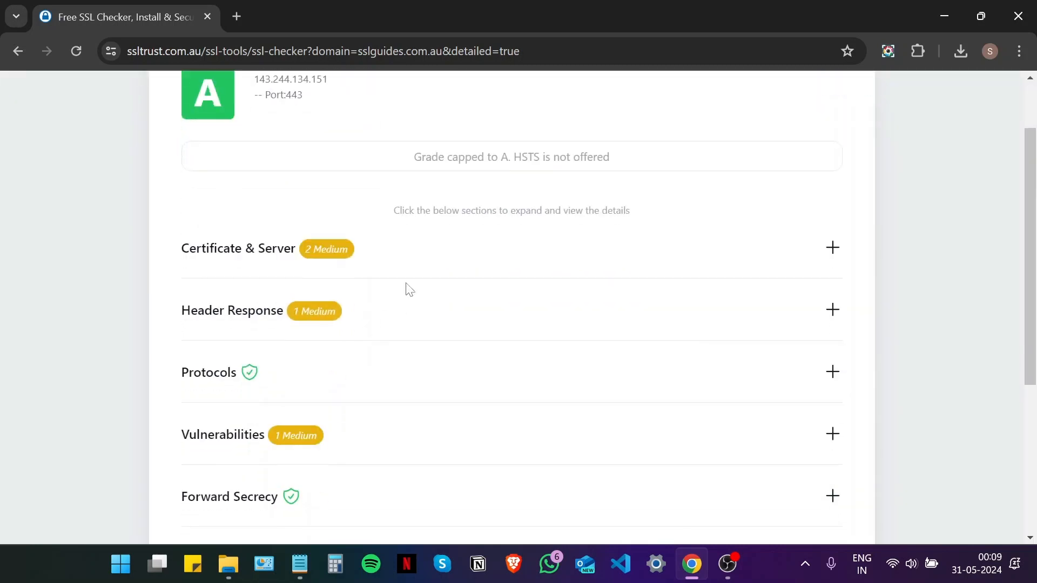
scroll(409, 290, "down", 1)
- Review the Certificate & Server details of the grade A report
left_click(402, 183)
scroll(405, 181, "down", 1)
scroll(409, 191, "down", 1)
scroll(412, 201, "up", 1)
scroll(403, 200, "up", 1)
scroll(394, 200, "down", 3)
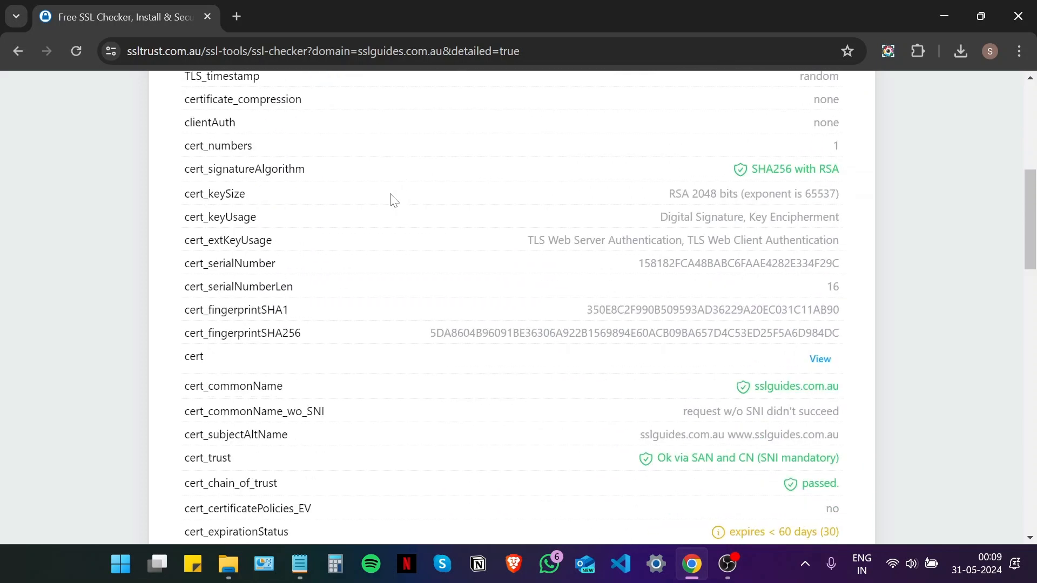
scroll(393, 200, "down", 7)
scroll(395, 201, "up", 4)
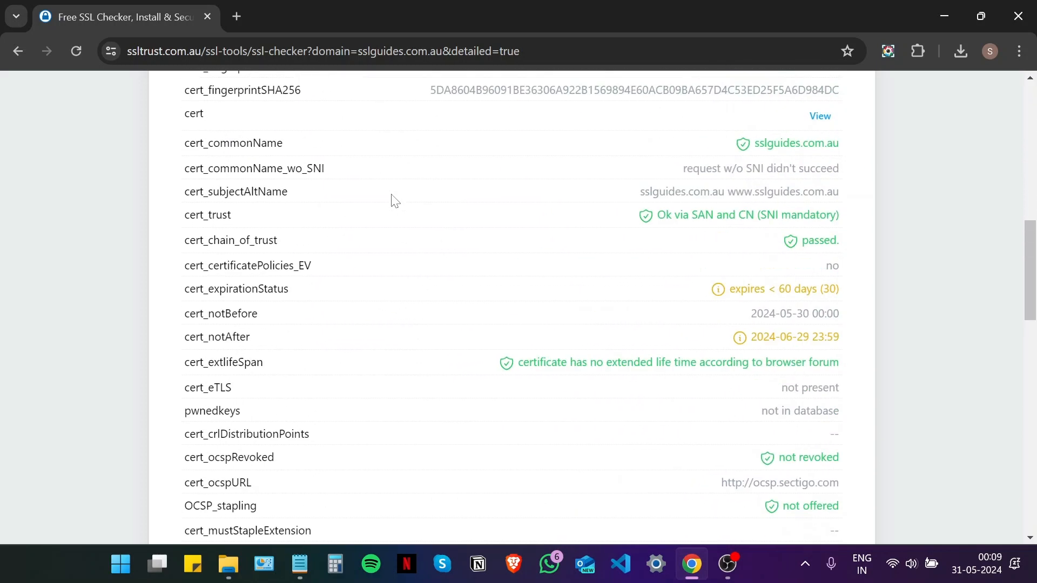
scroll(397, 216, "down", 11)
scroll(364, 270, "up", 2)
- Review the Header Response and Vulnerabilities results, noting missing HSTS and the BREACH flag
left_click(362, 248)
scroll(359, 248, "down", 7)
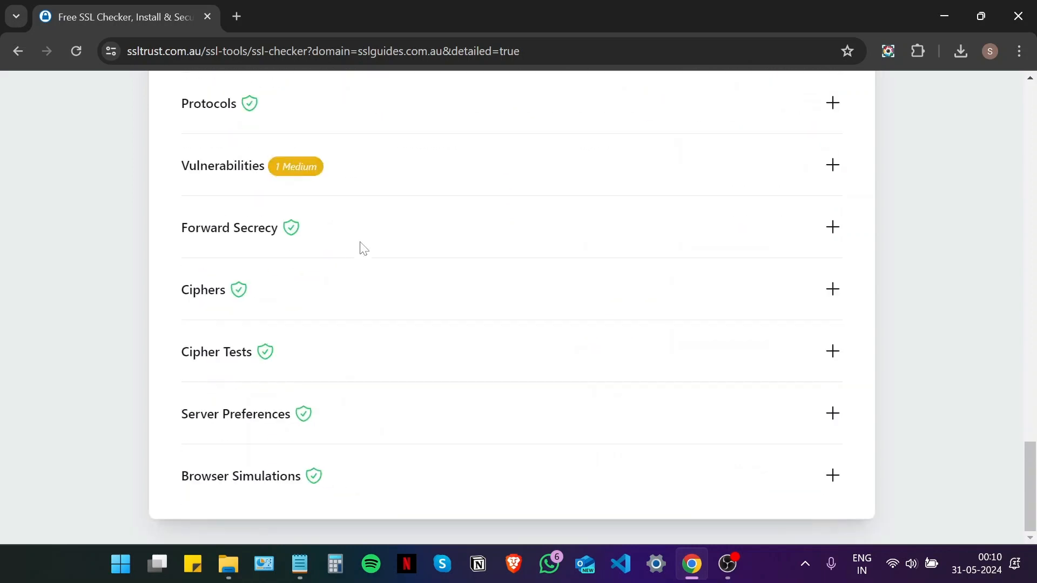
left_click(346, 179)
scroll(349, 208, "down", 2)
scroll(355, 232, "up", 3)
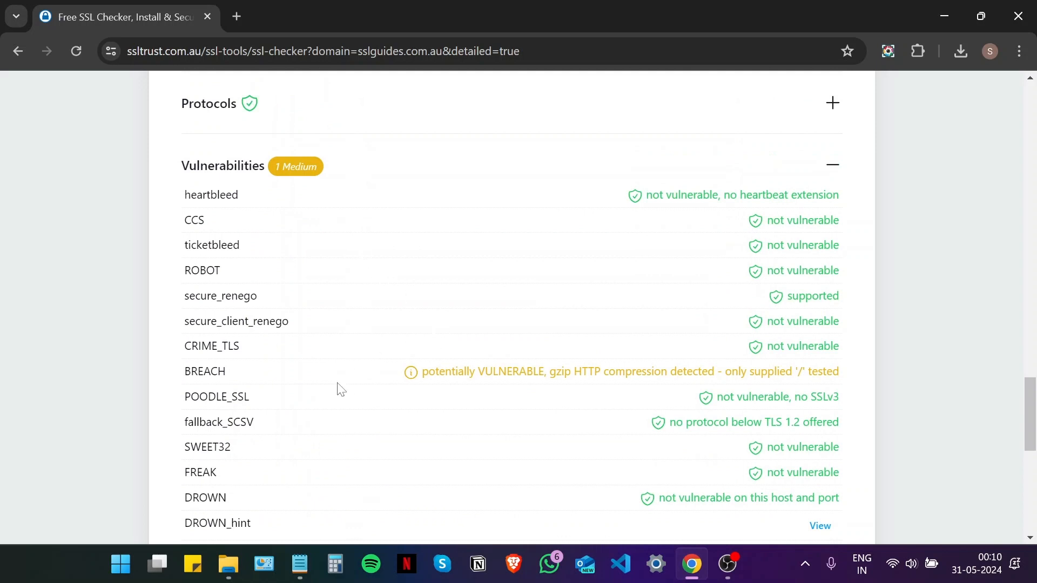